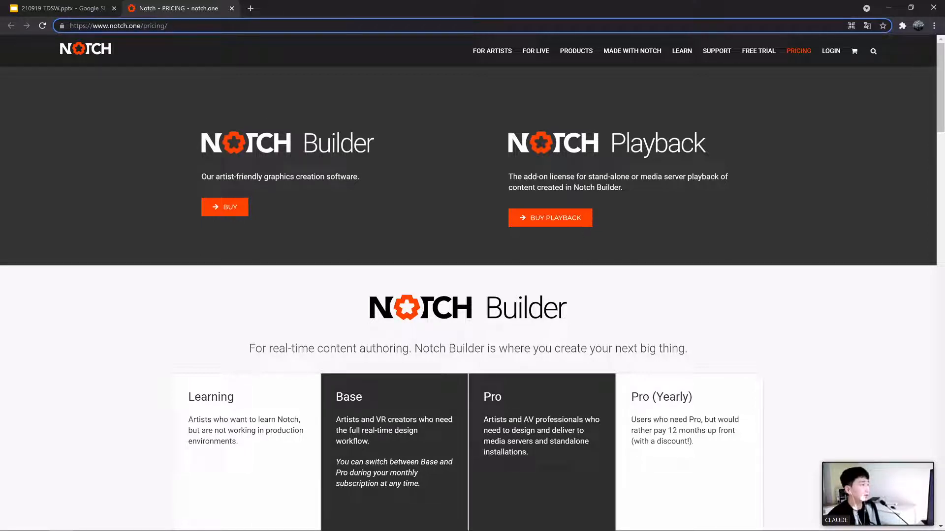
Review the Notch Builder plans and prices on the pricing page, down to the Free Trial and Compare Features sections
scroll(432, 168, down, 1)
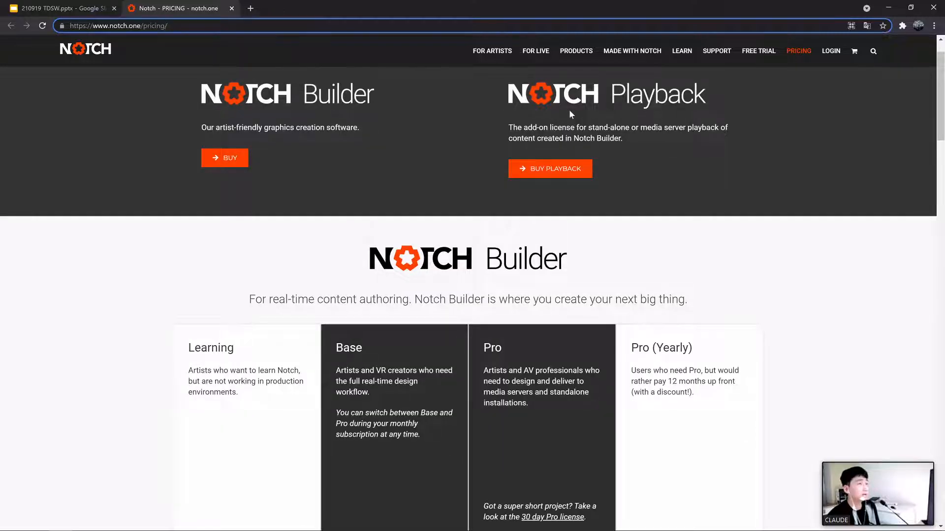
scroll(588, 139, down, 3)
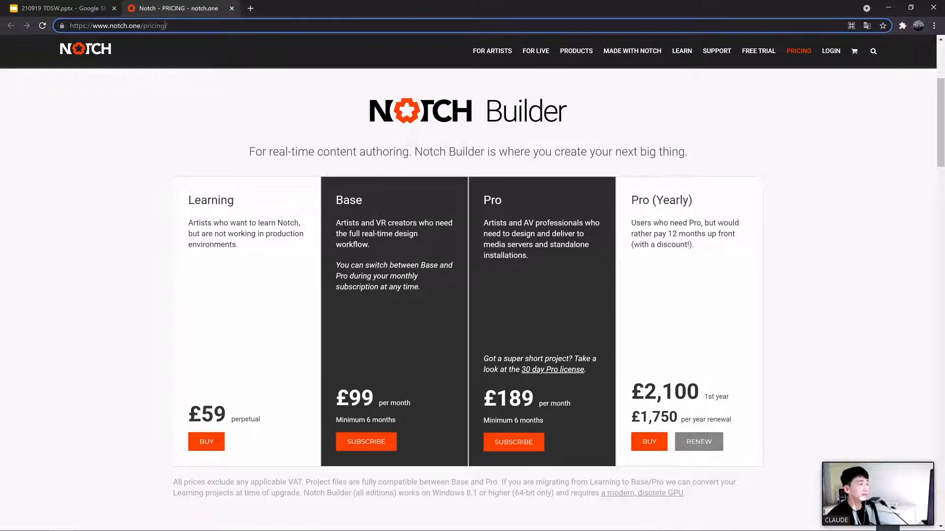
scroll(426, 369, down, 1)
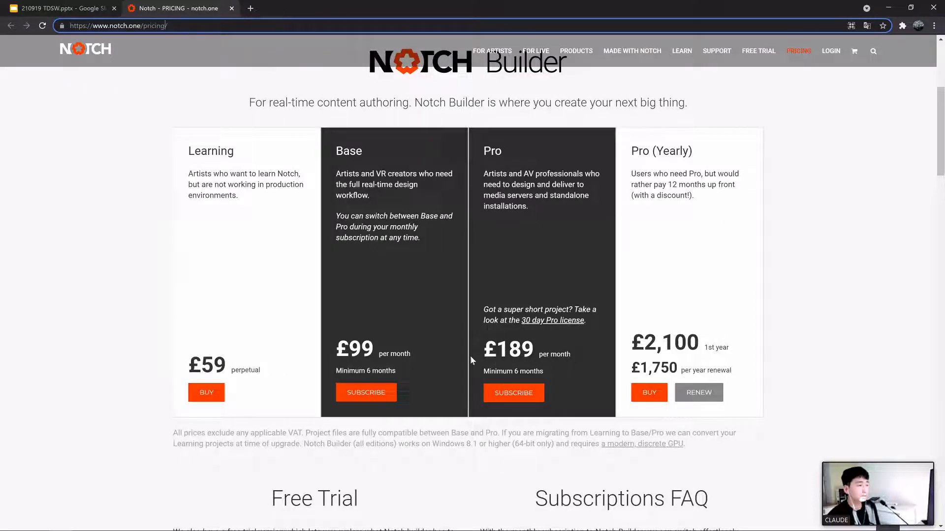
scroll(546, 355, down, 10)
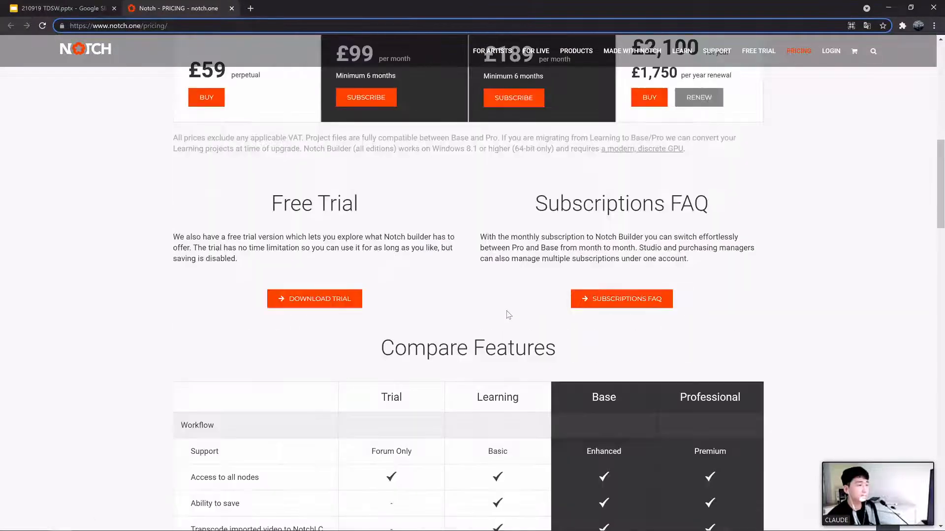
Examine the Notch Playback pricing, including the Playback Leasing weeks and the Playback Perpetual resolution options
scroll(508, 315, down, 20)
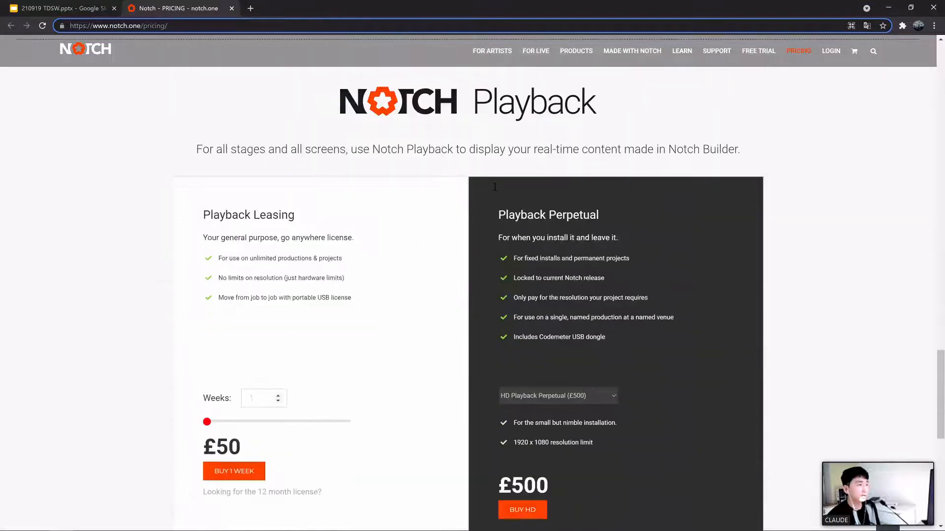
scroll(372, 102, down, 1)
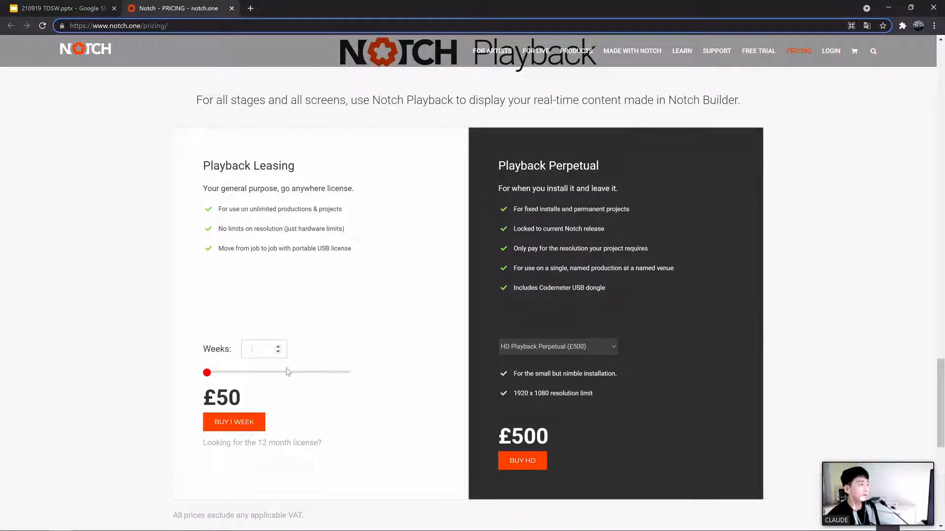
drag(263, 351, 224, 349)
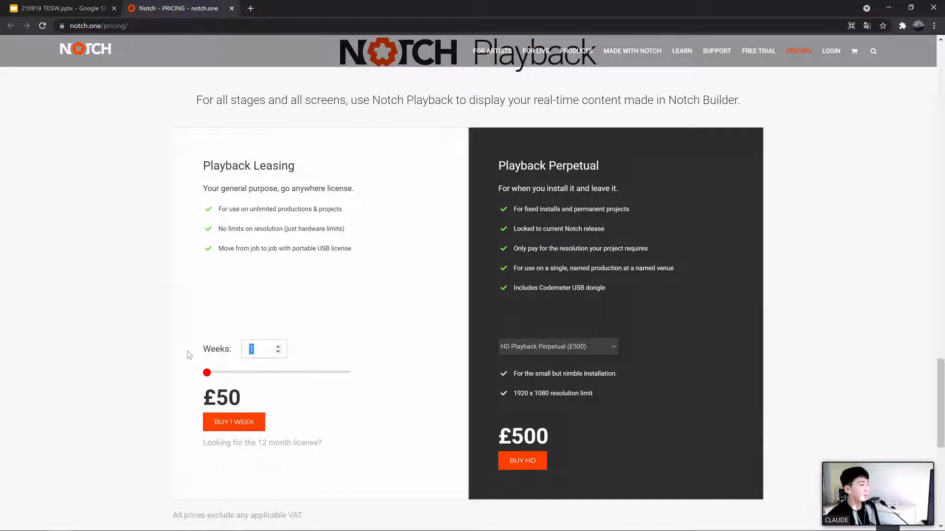
click(559, 350)
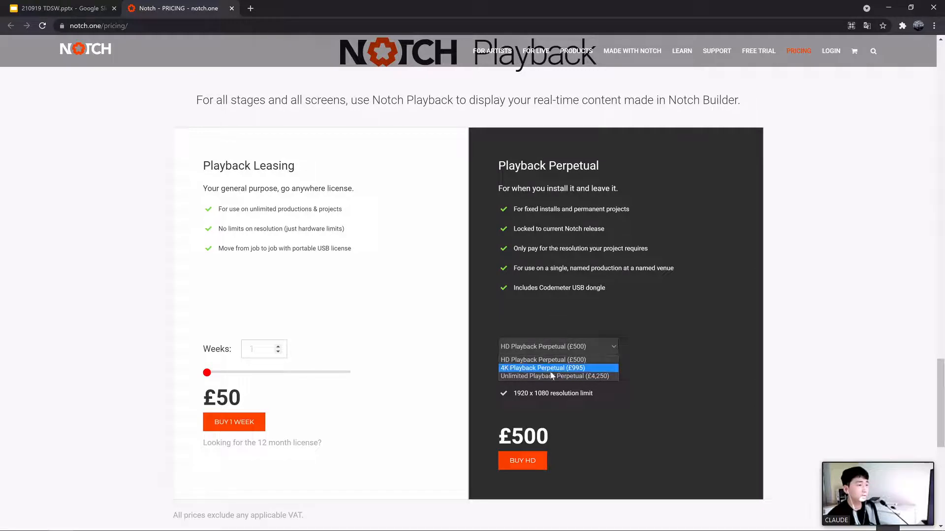
click(632, 333)
Review the GPU benchmark chart behind the Hardware Specs link on the Notch slide, and close both Notch web pages
click(61, 8)
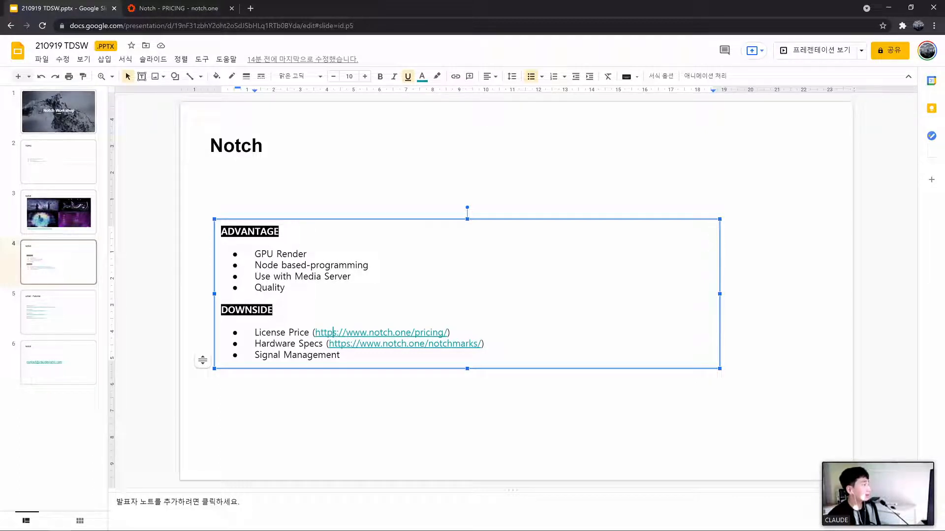
click(368, 344)
click(386, 360)
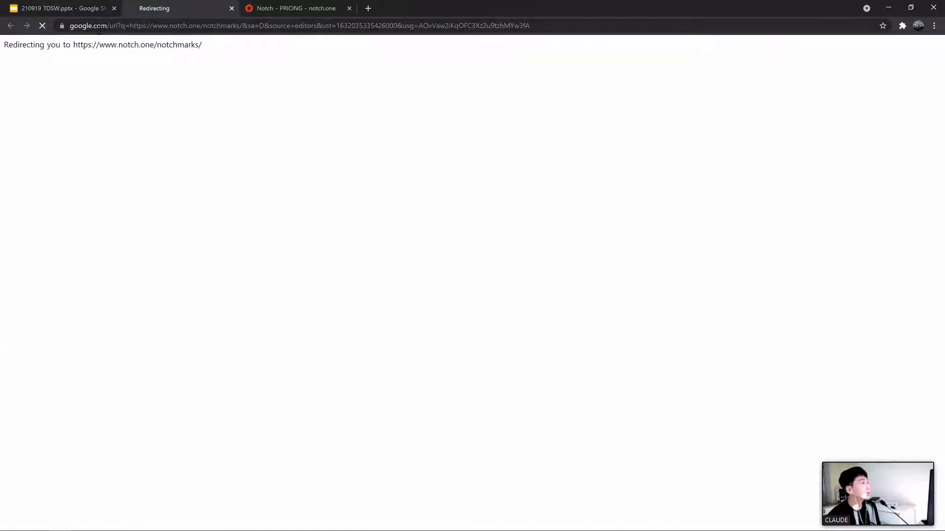
click(183, 28)
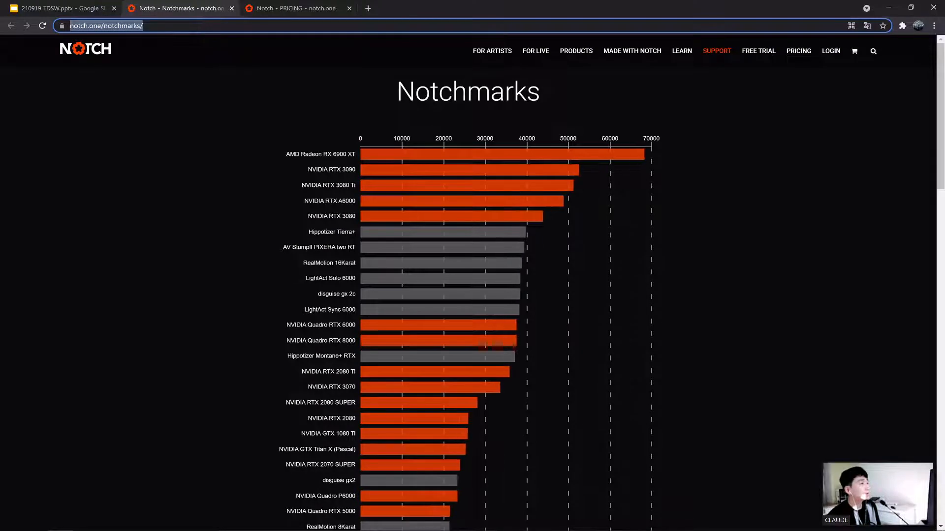
scroll(328, 95, down, 1)
mouse_move(397, 121)
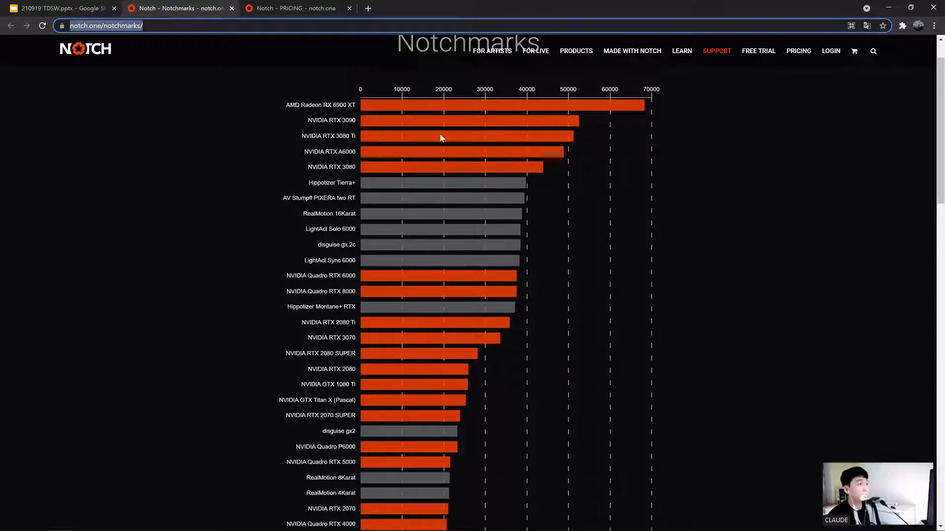
scroll(368, 166, down, 1)
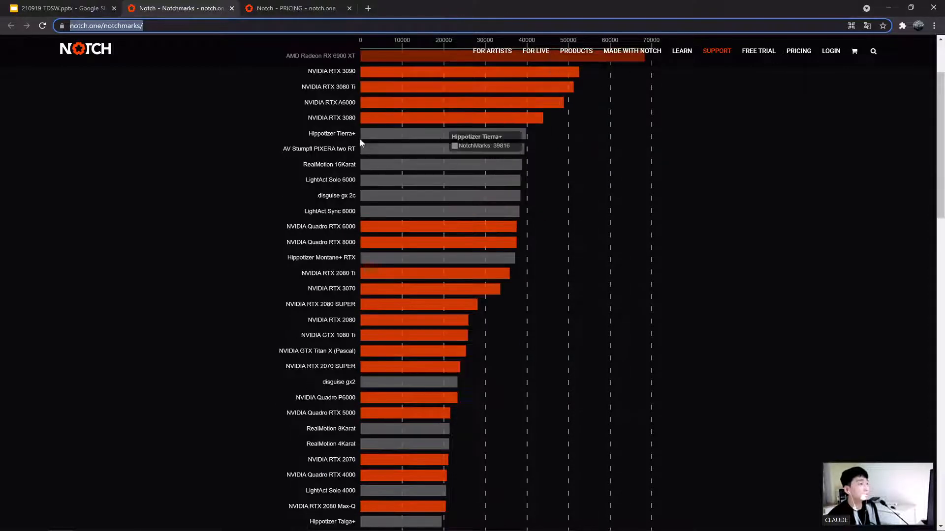
click(231, 8)
click(231, 8)
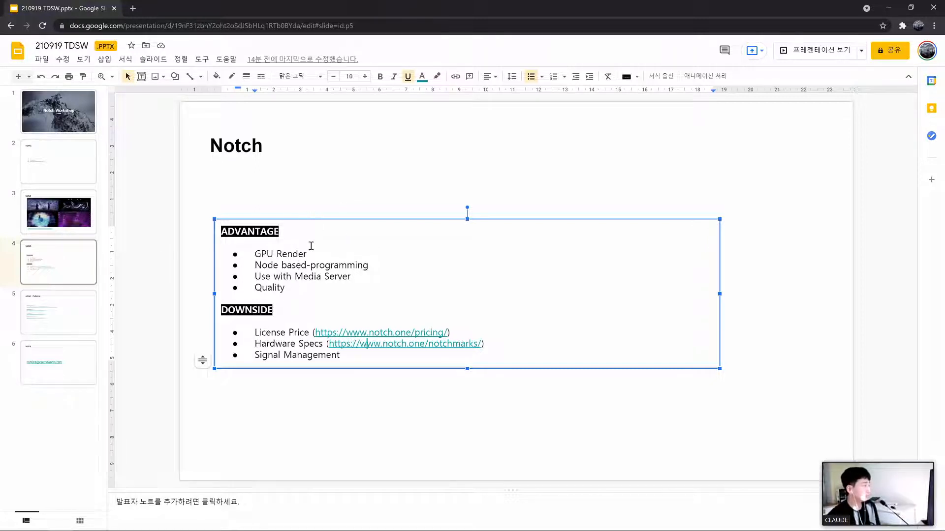
Open the Official Youtube link on the Artist / Tutorial slide and browse the Notch channel's updates, tutorials, streams and tips
scroll(321, 243, down, 1)
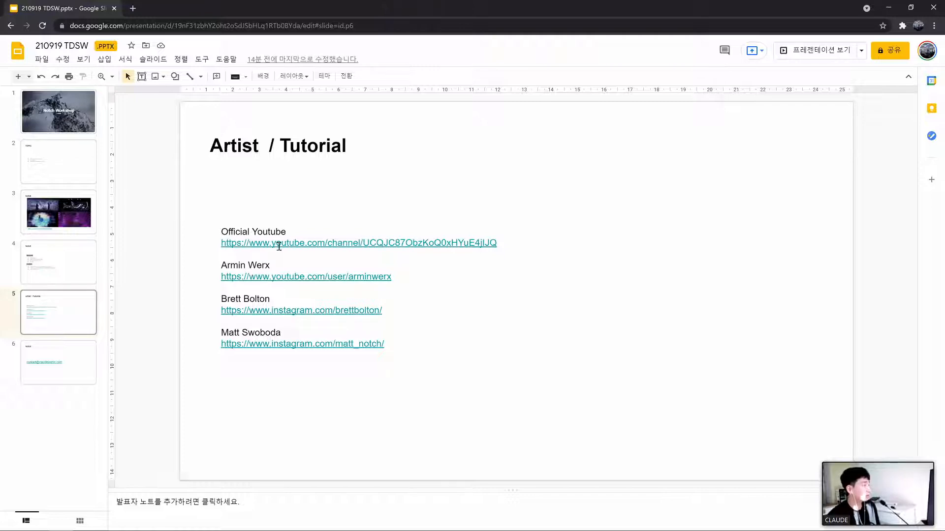
click(303, 248)
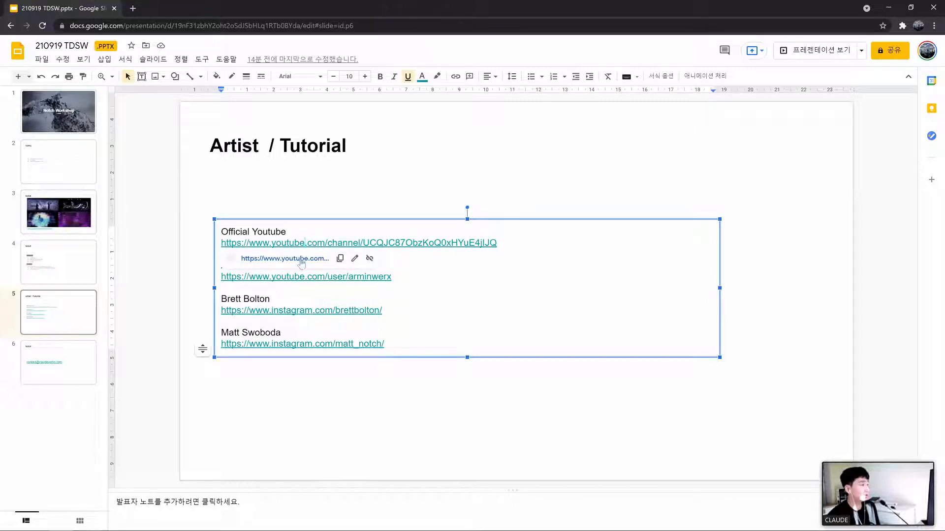
click(301, 258)
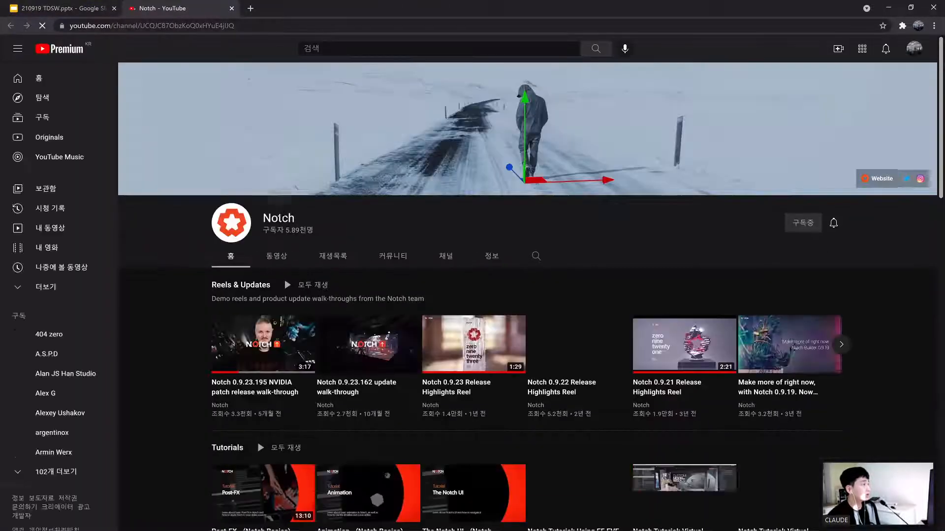
scroll(289, 222, down, 2)
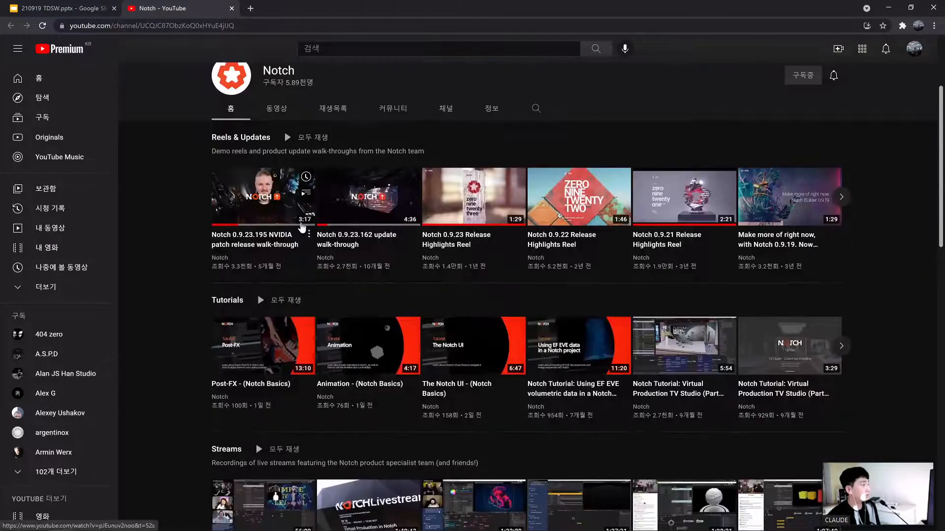
scroll(298, 222, down, 1)
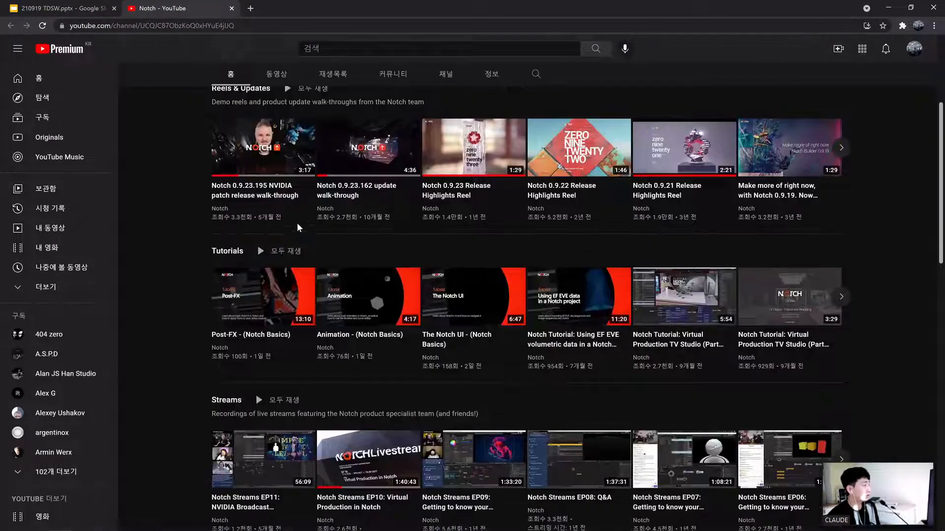
scroll(310, 241, down, 1)
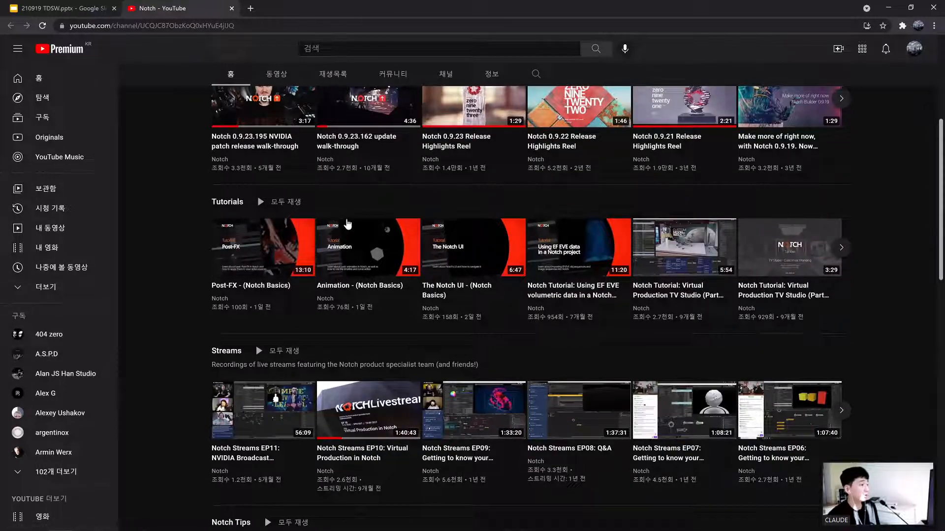
scroll(245, 157, down, 4)
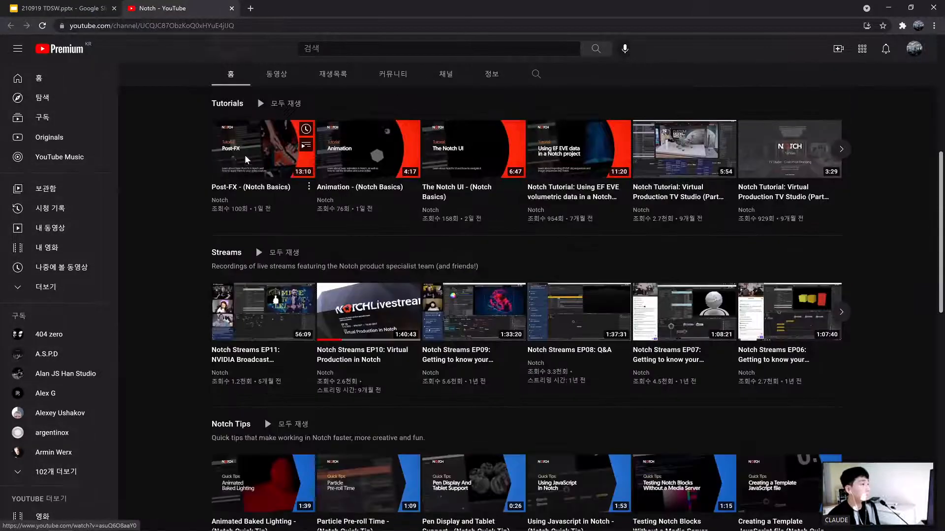
scroll(245, 160, down, 4)
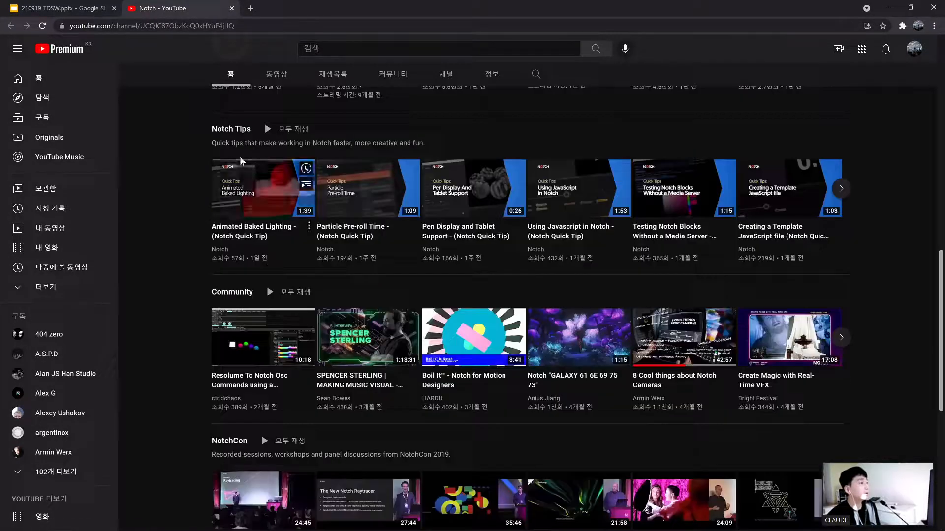
click(232, 9)
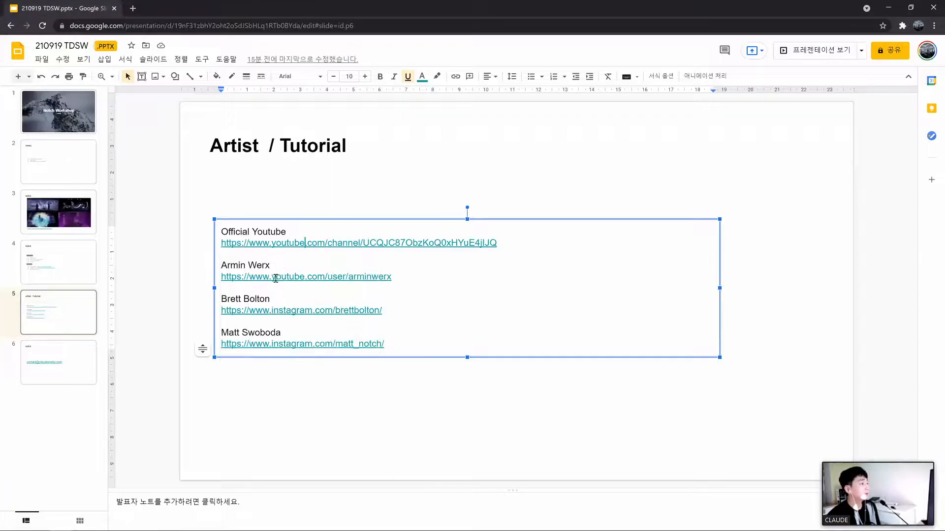
Open the artist's YouTube channel linked below the official one, look through its Notch feature and breakdown videos, and close it
click(260, 291)
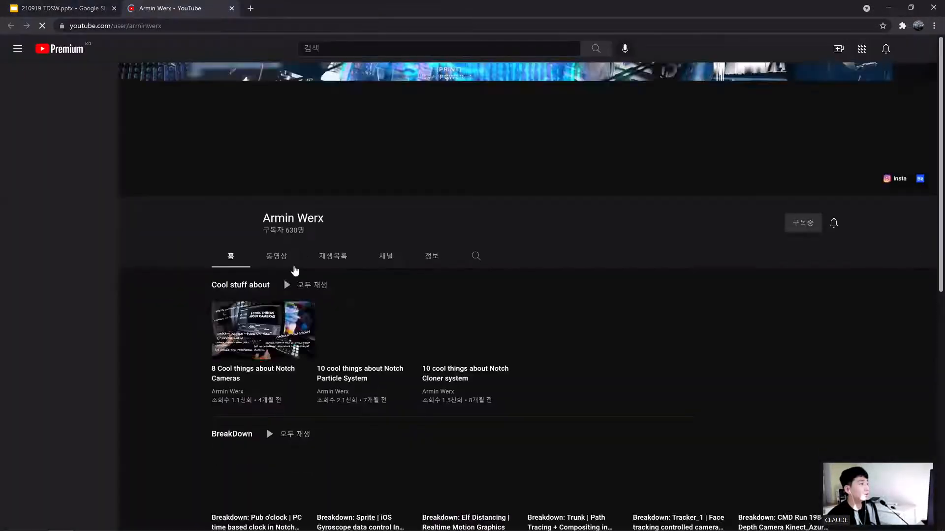
scroll(394, 235, down, 3)
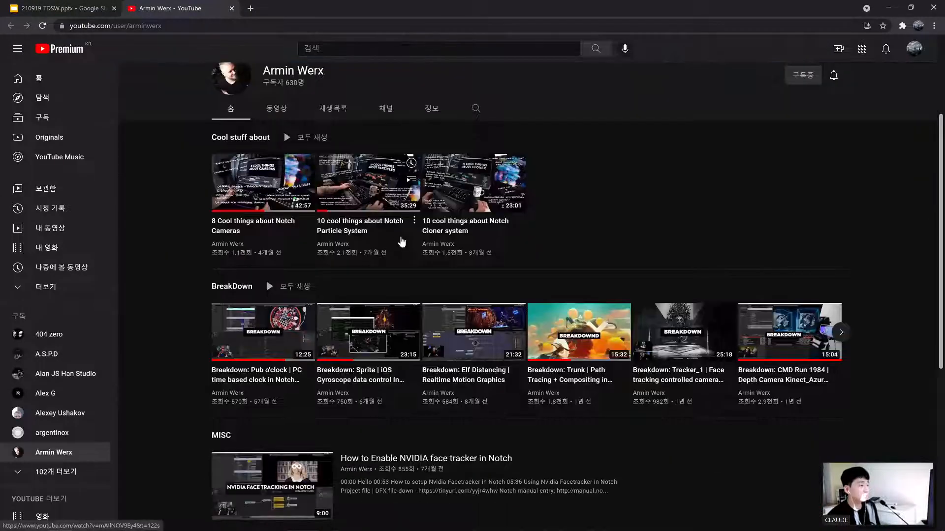
scroll(359, 243, down, 1)
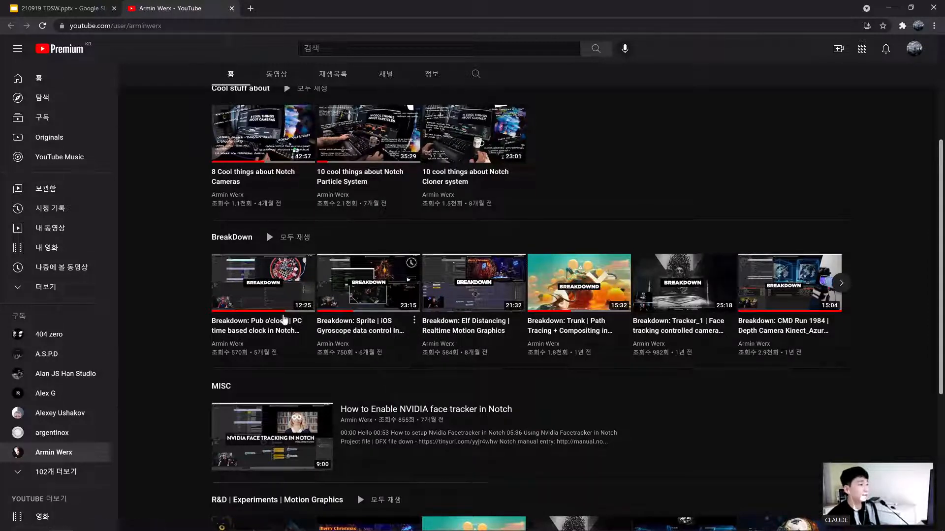
click(232, 8)
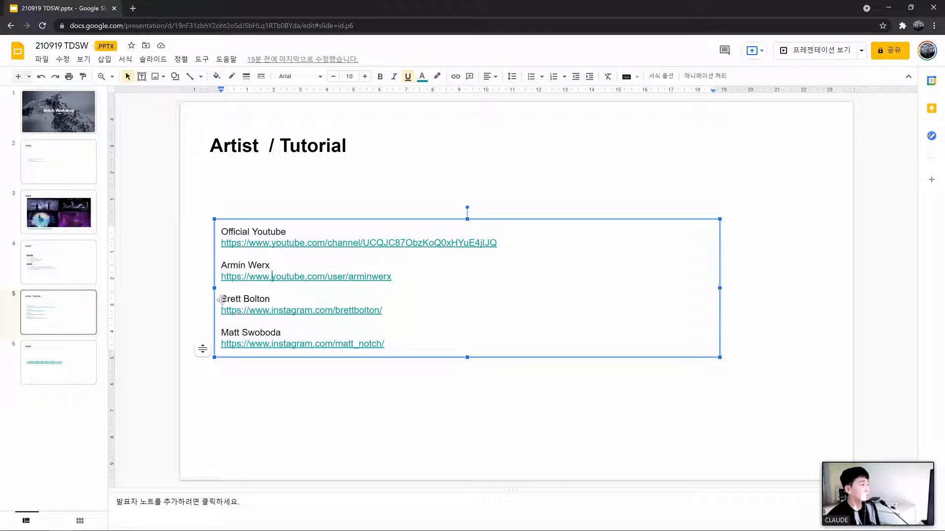
Open the first Instagram link on the Artist / Tutorial slide and browse that artist's posts
click(261, 310)
click(270, 325)
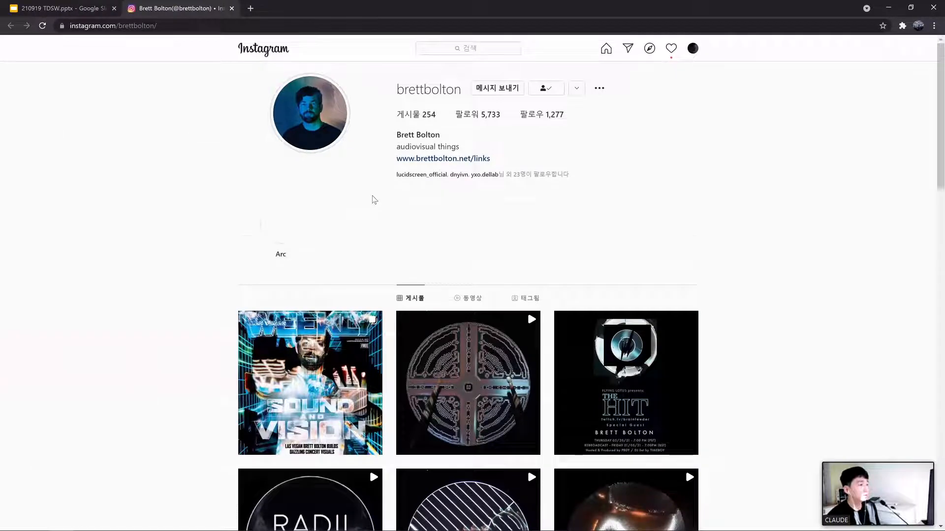
scroll(371, 201, down, 2)
scroll(499, 179, down, 1)
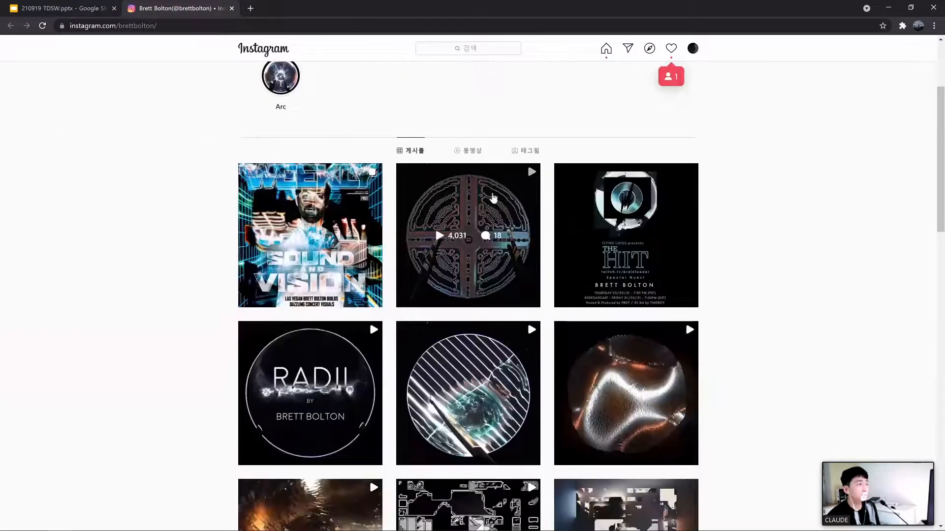
scroll(559, 242, down, 1)
View the Reaction Diffusion post with its caption and the Ripples post, and close the artist's Instagram profile
click(516, 257)
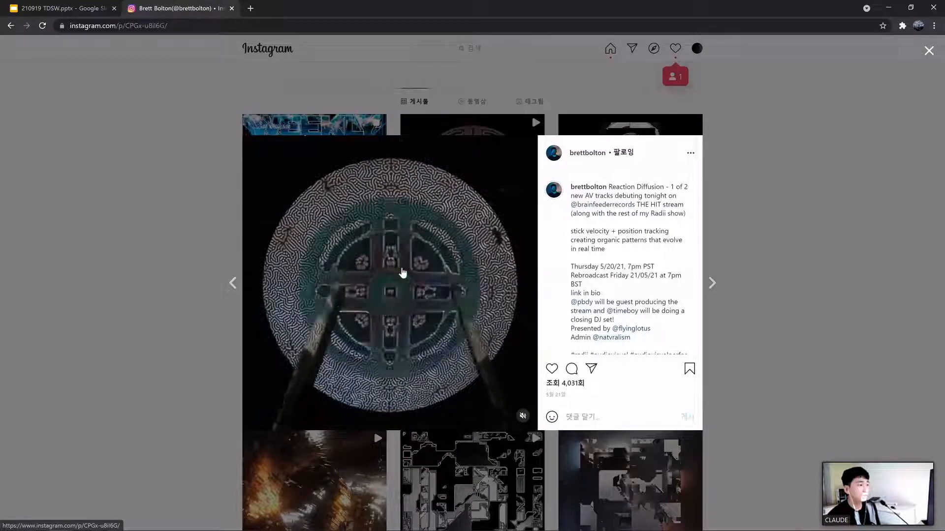
scroll(622, 229, down, 2)
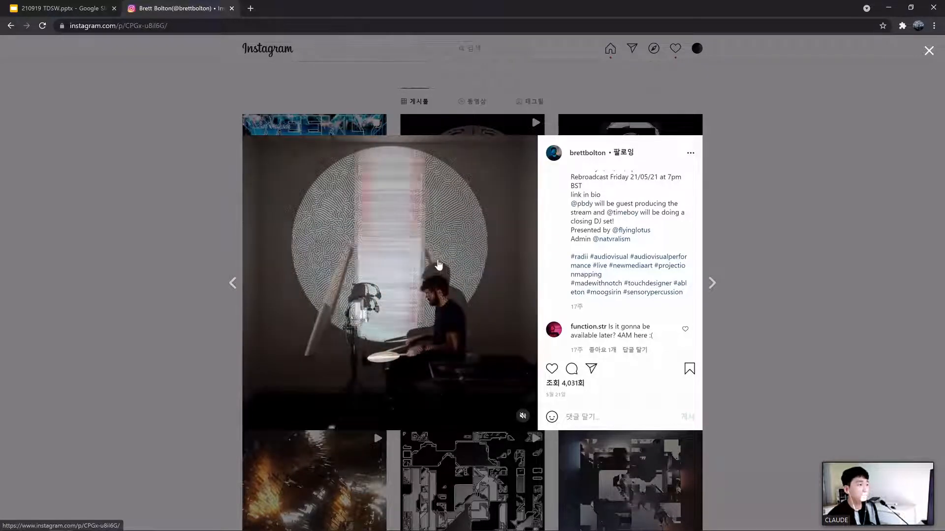
click(810, 186)
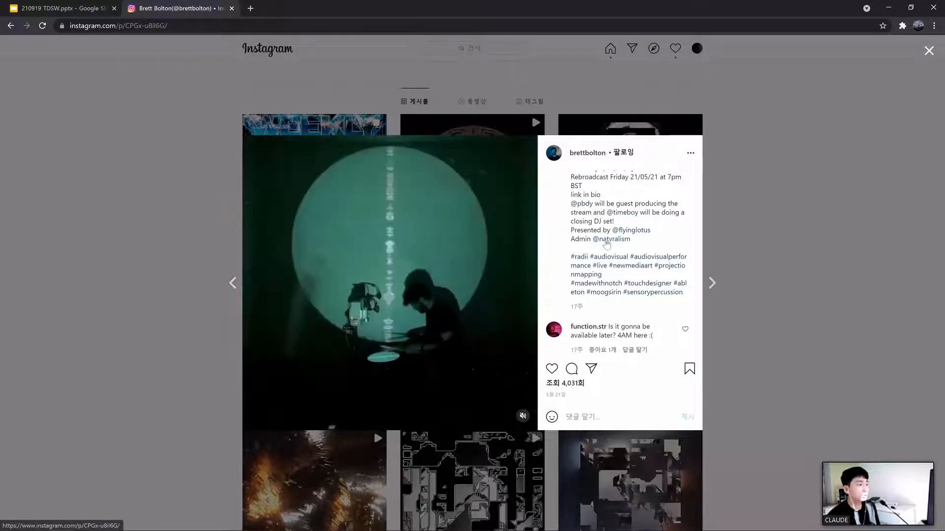
scroll(508, 258, down, 2)
click(507, 257)
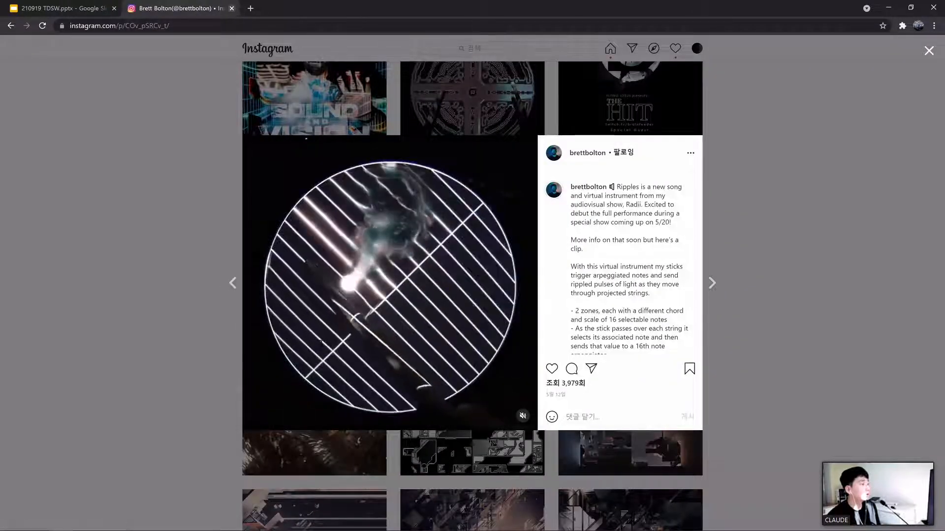
click(232, 8)
Open the matt_notch Instagram link from the Artist / Tutorial slide and browse the profile's posts
click(315, 344)
click(305, 360)
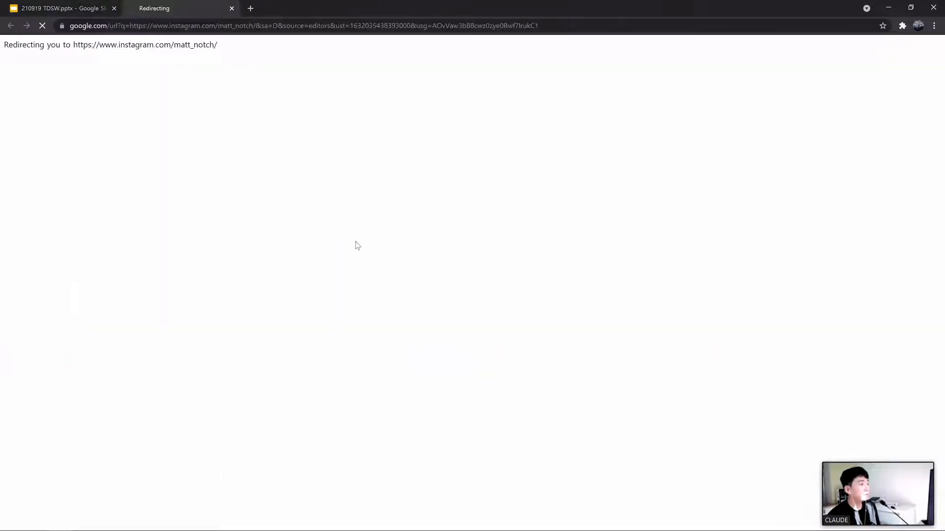
scroll(517, 222, down, 3)
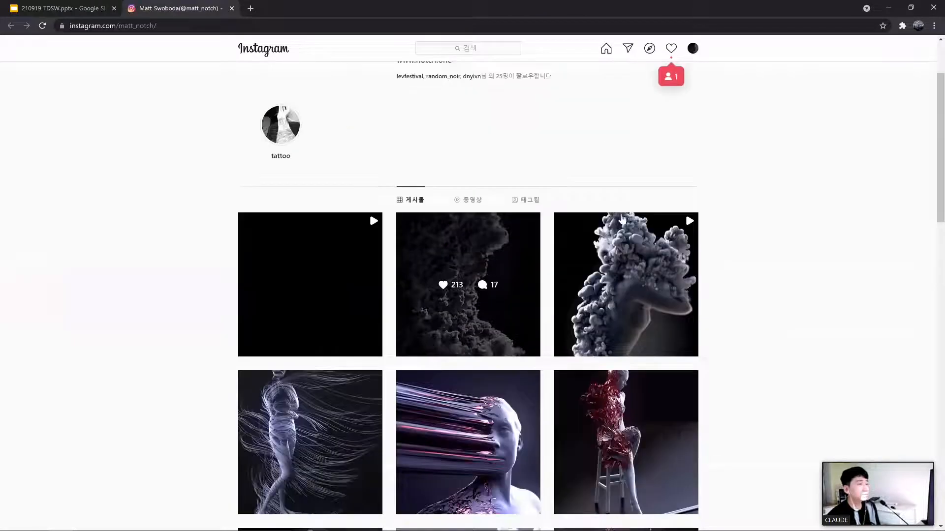
Finish looking over the artist's Instagram profile, and return to the slides to show the closing contact slide
scroll(541, 207, down, 1)
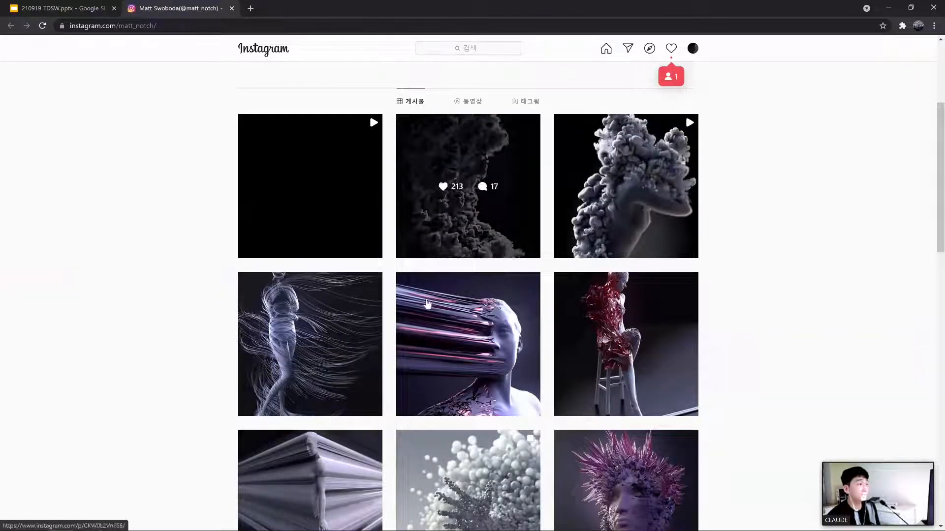
scroll(443, 128, up, 3)
scroll(412, 102, up, 1)
double_click(428, 89)
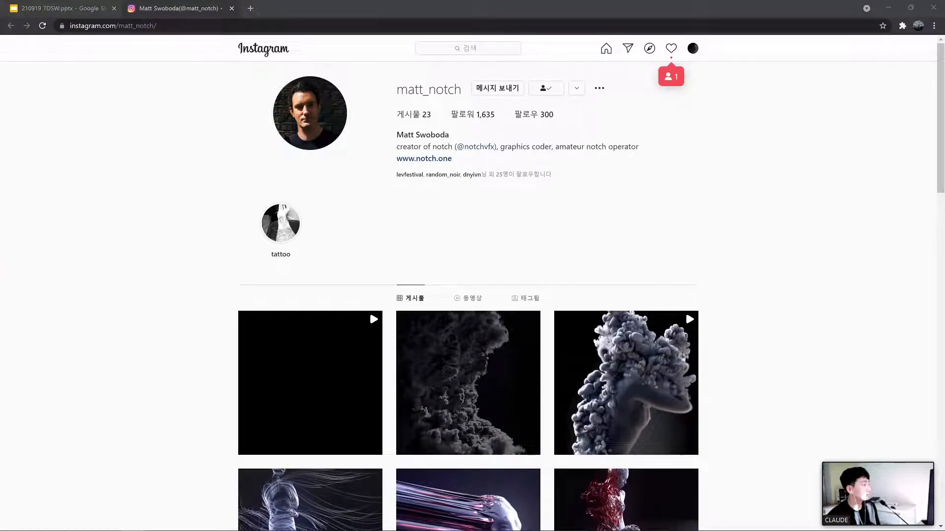
click(78, 14)
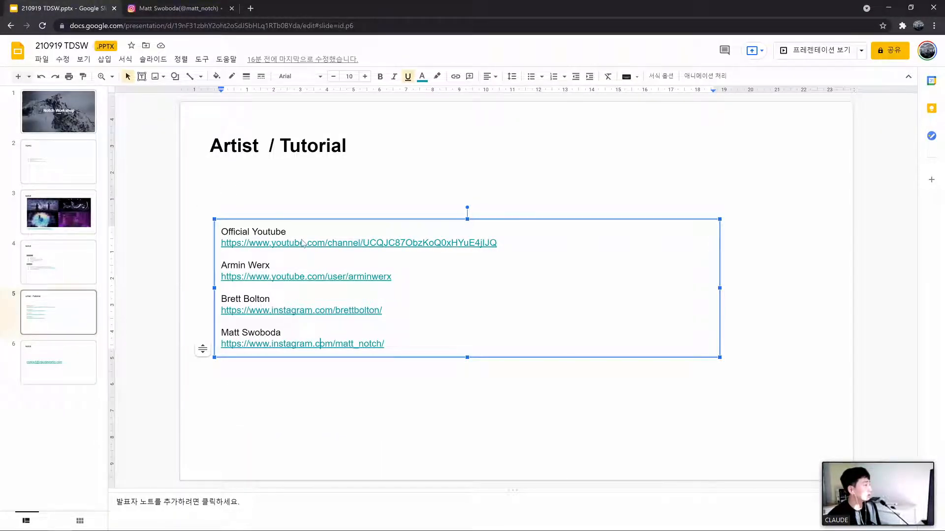
scroll(382, 290, down, 1)
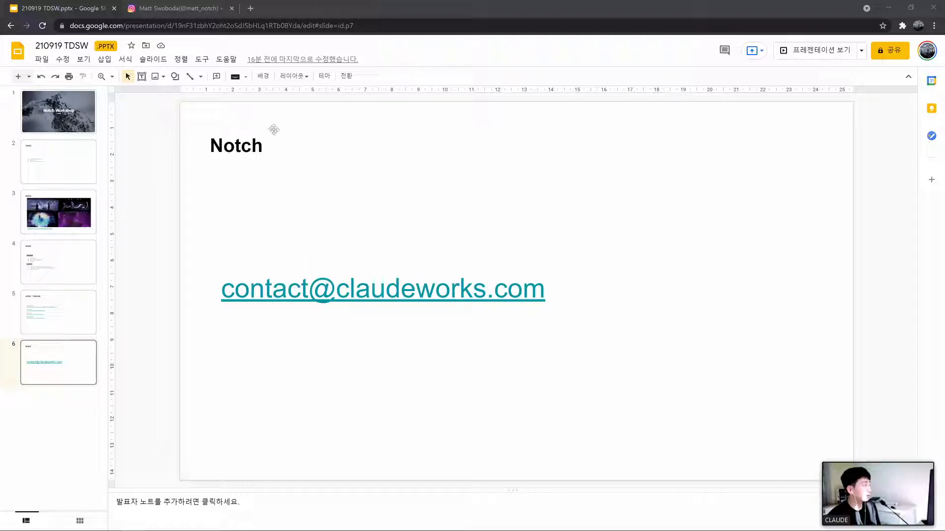
Switch to Notch Builder, dismiss the autosave recovery, and start a blank project
click(888, 8)
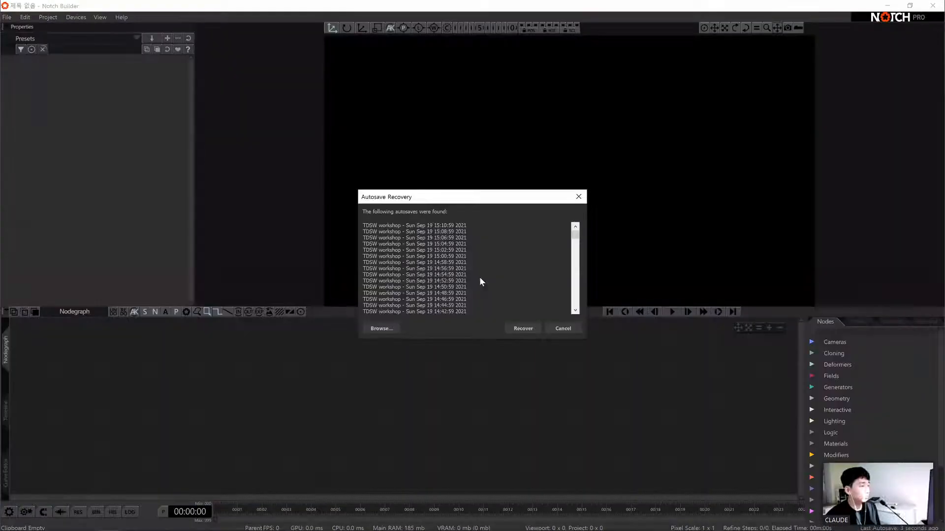
click(563, 328)
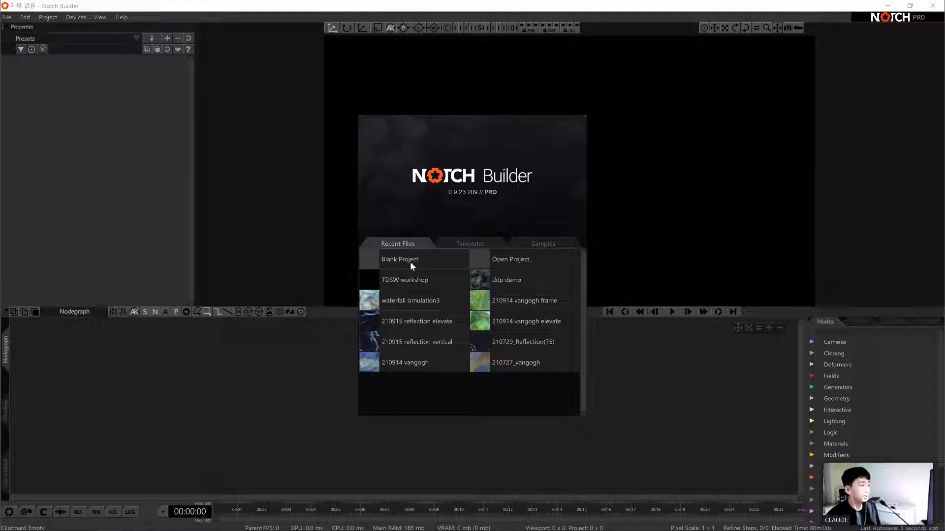
click(436, 264)
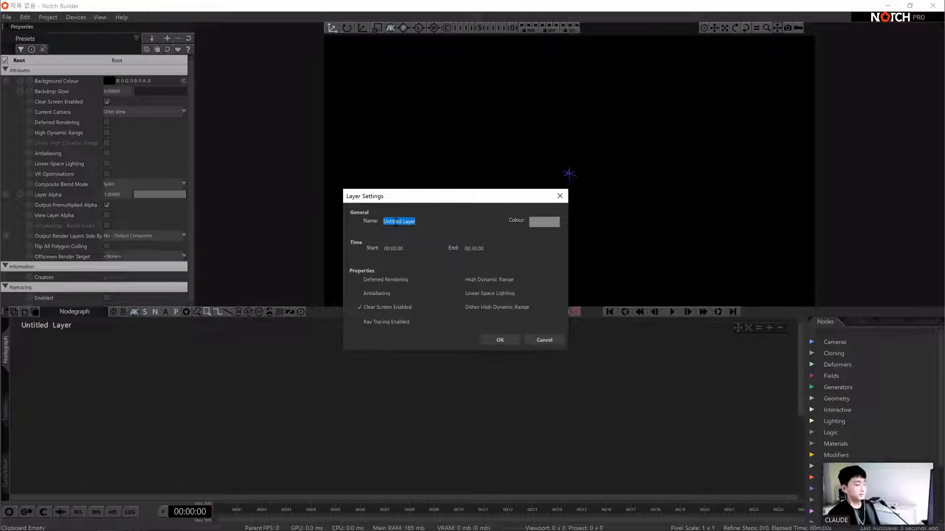
Name the new layer Paritlces_and_Notch_basics and create it with a time range of 00:00:00 to 00:30:00
text(Particl)
text(e )
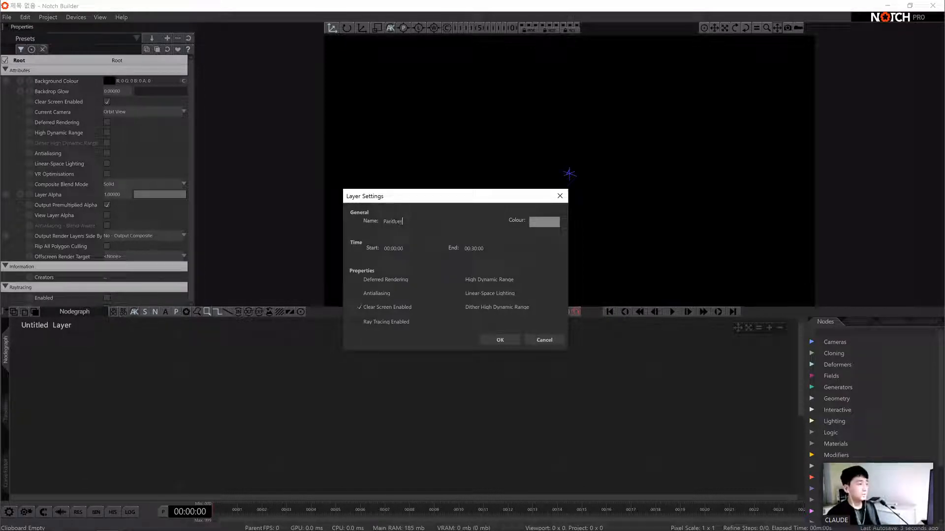
text(_and_)
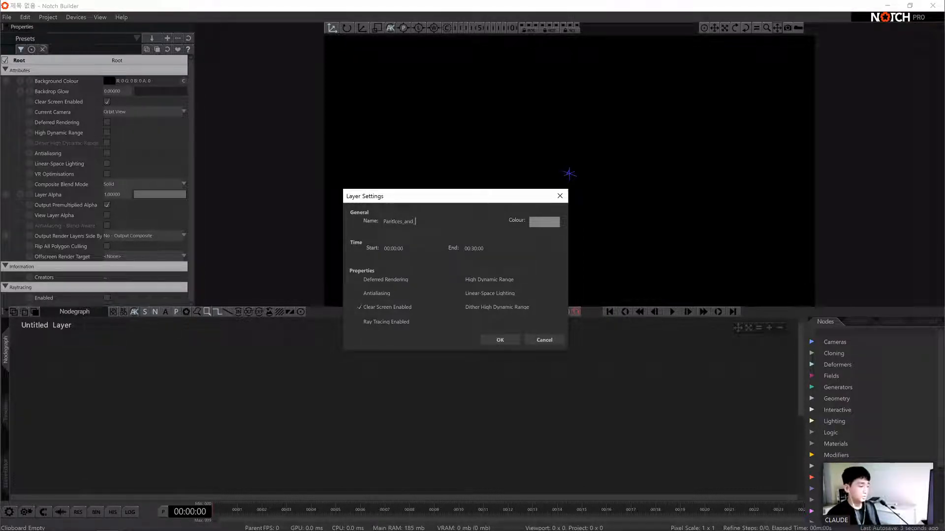
text(Notch_basics)
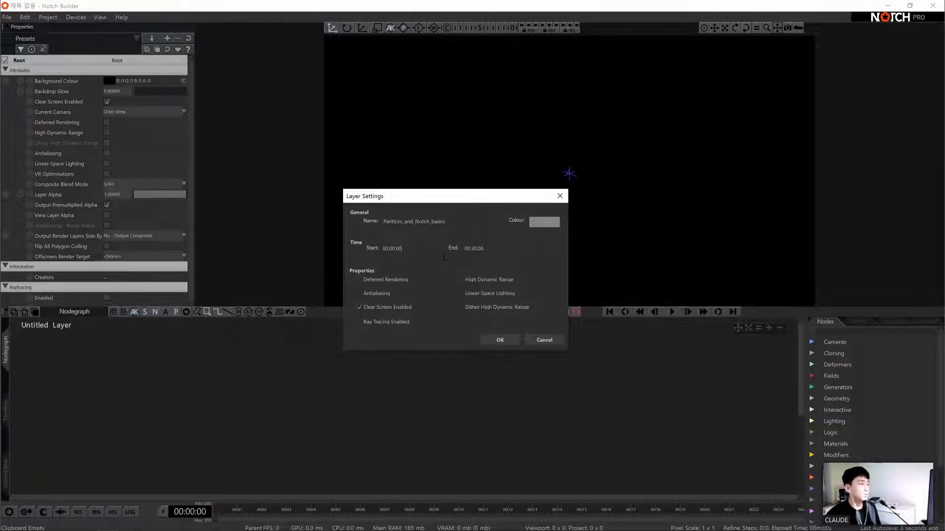
drag(403, 248, 338, 243)
key(Tab)
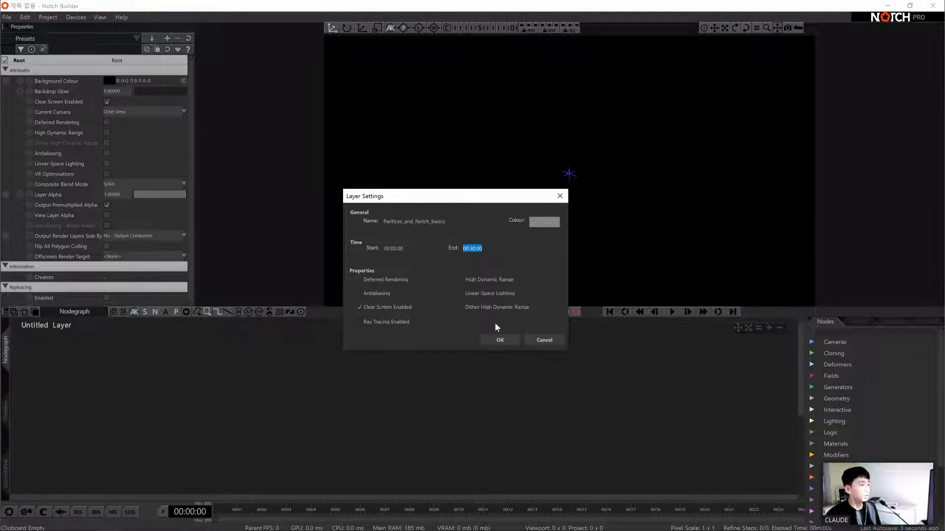
click(500, 341)
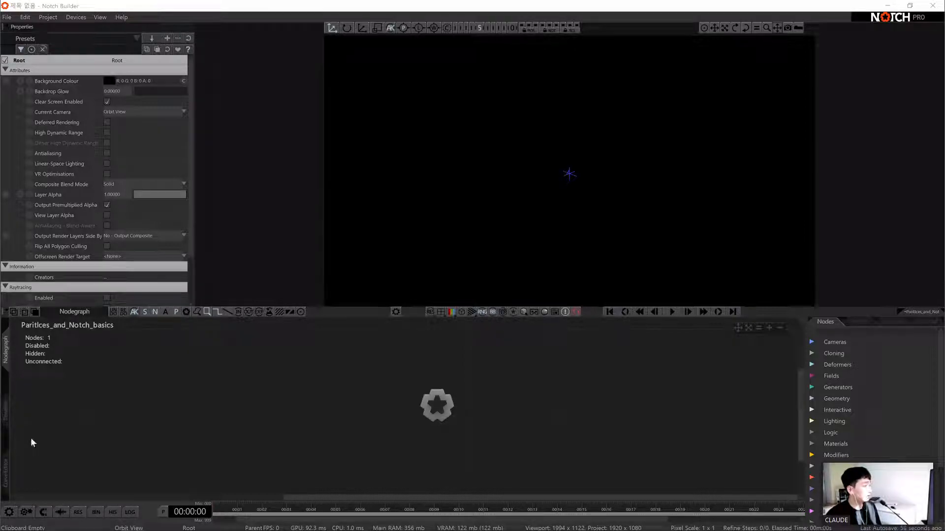
Switch to the TDSW workshop project and view the Fluid Basic layer, its Particle Root node and the third layer
mouse_move(112, 526)
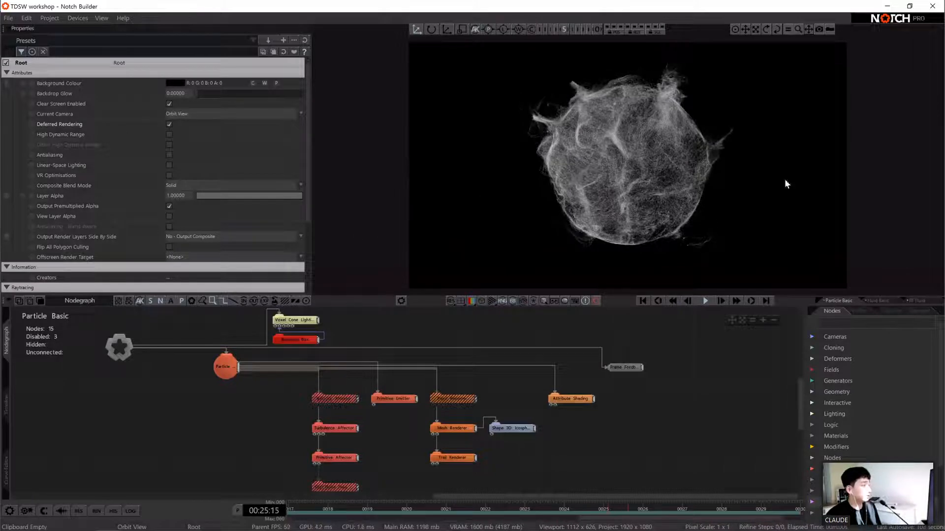
click(887, 301)
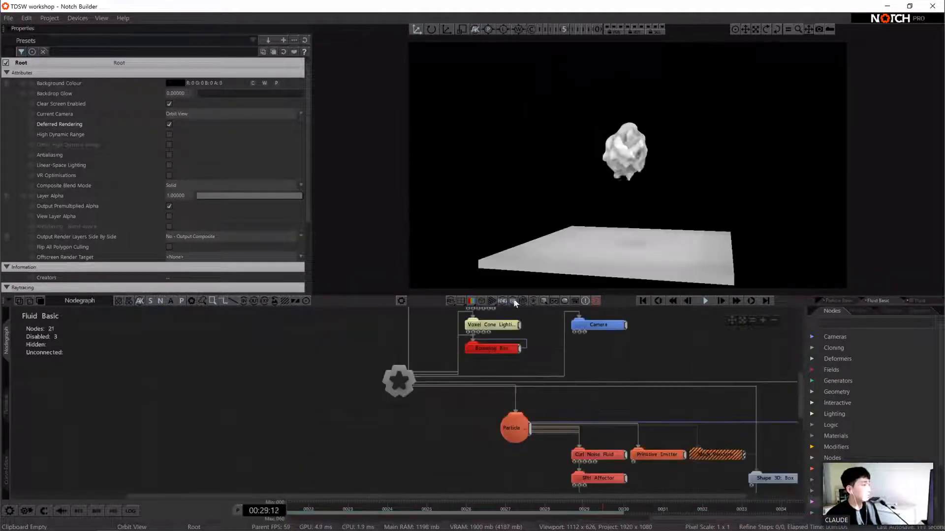
middle_drag(304, 350, 256, 327)
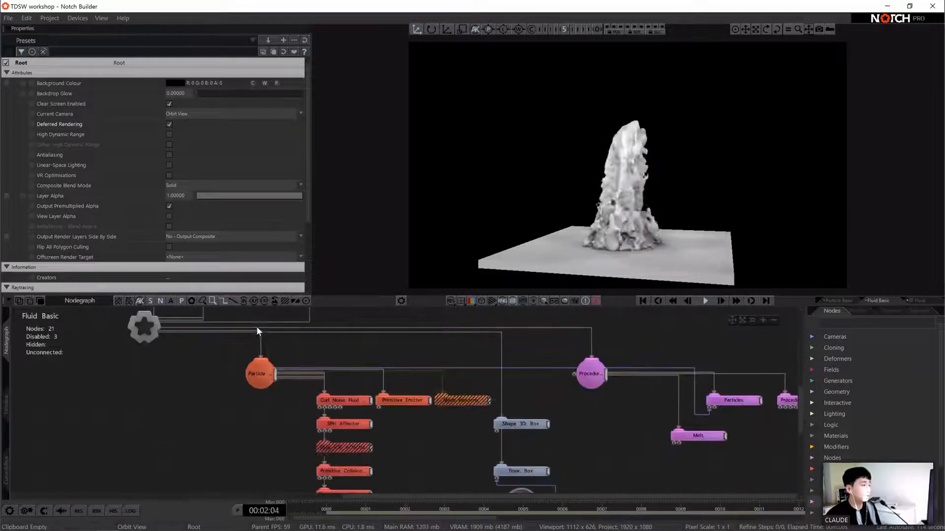
click(255, 326)
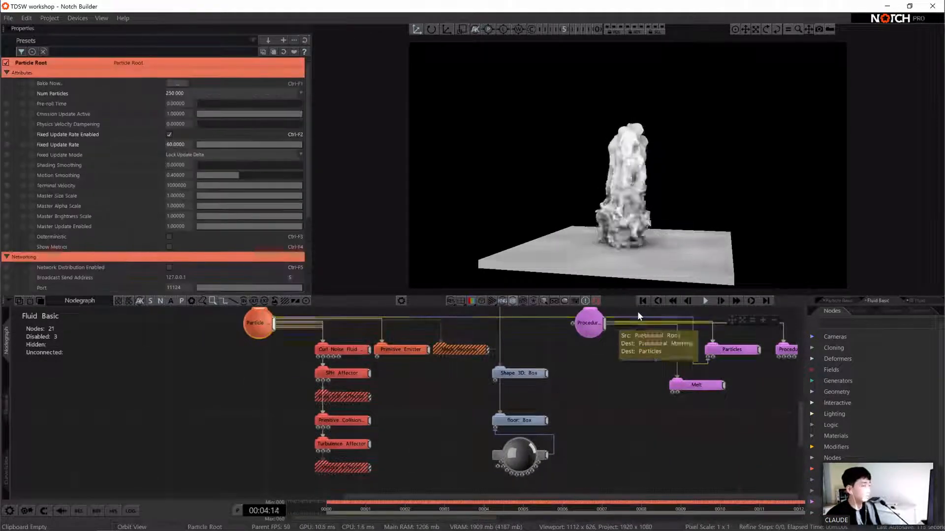
click(914, 301)
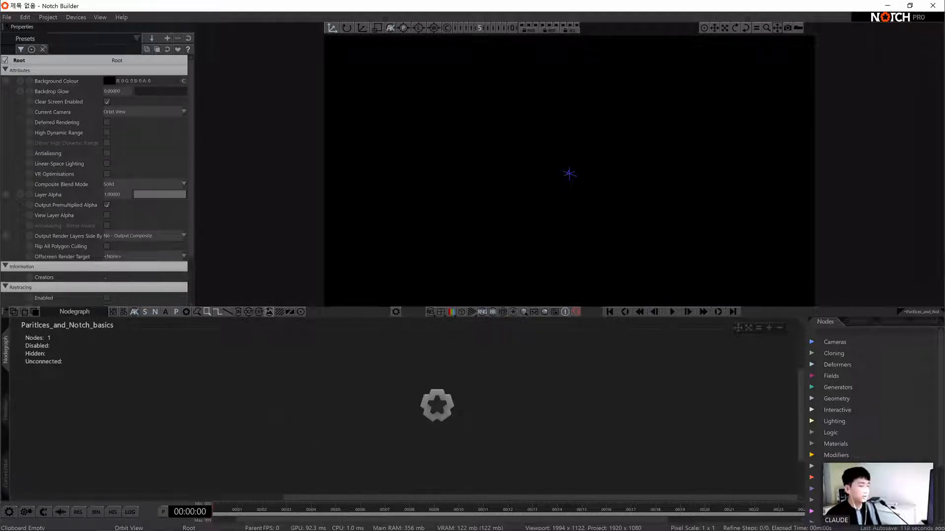
middle_drag(523, 415, 470, 404)
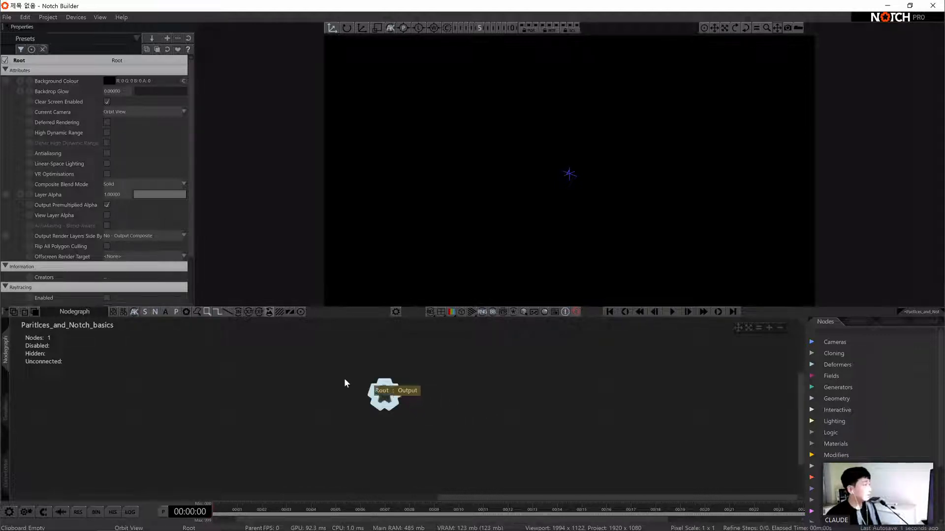
click(539, 411)
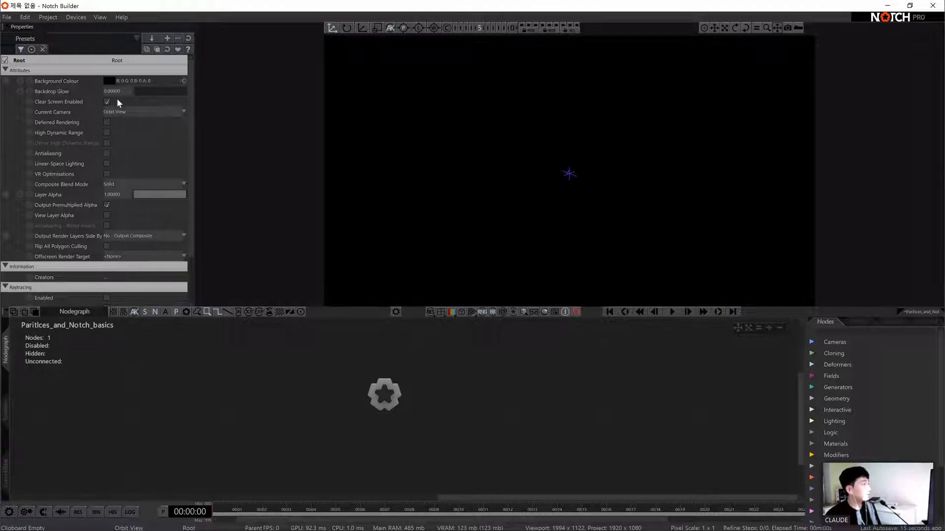
middle_drag(530, 367, 505, 357)
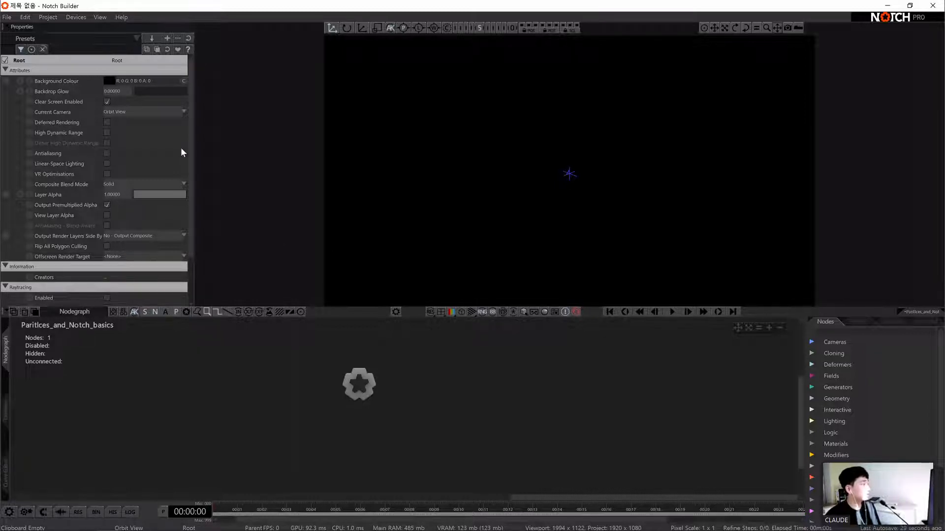
Review the output width and height in the project's rendering settings, and accept the 1920 × 1080 resolution
click(52, 16)
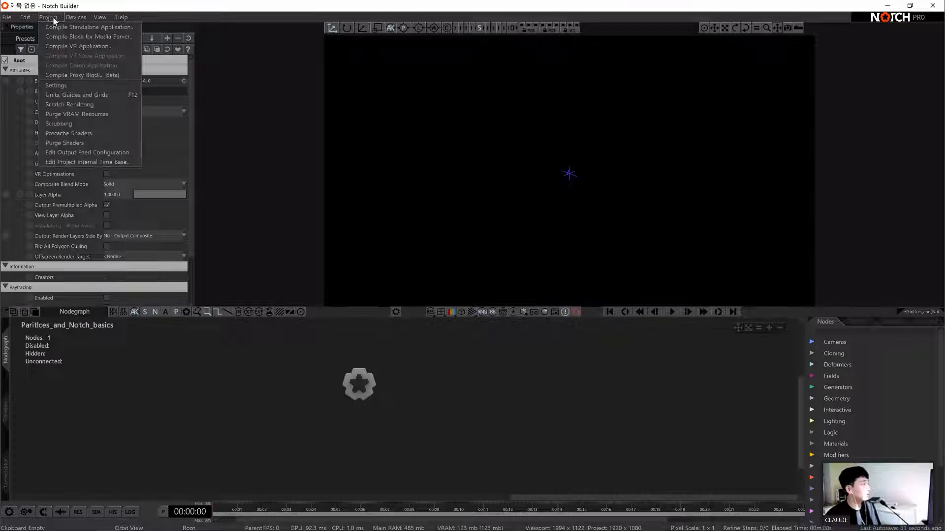
click(61, 85)
click(406, 126)
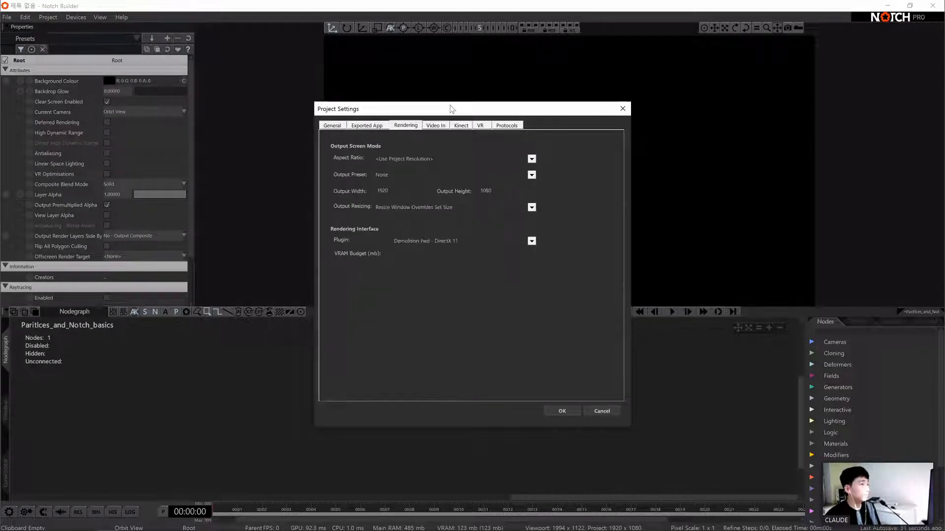
drag(418, 109, 170, 88)
drag(227, 90, 355, 94)
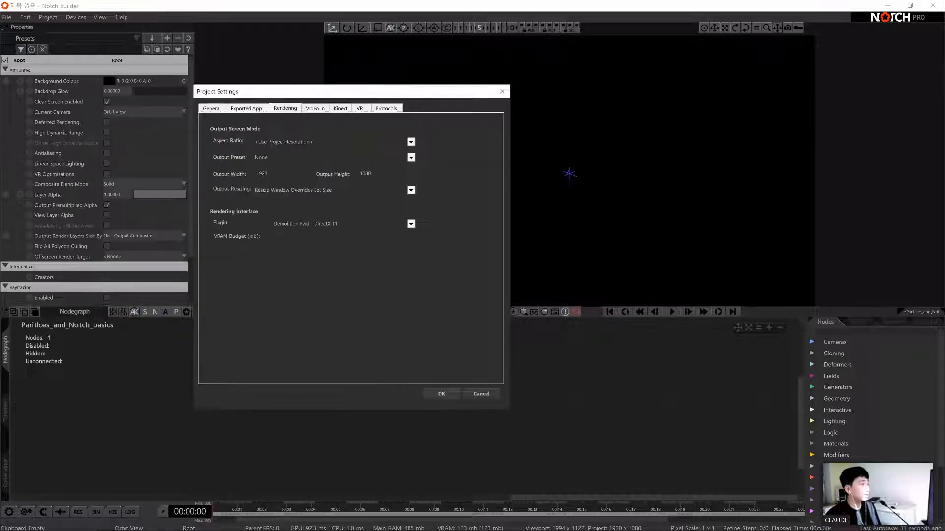
click(270, 172)
drag(266, 173, 248, 173)
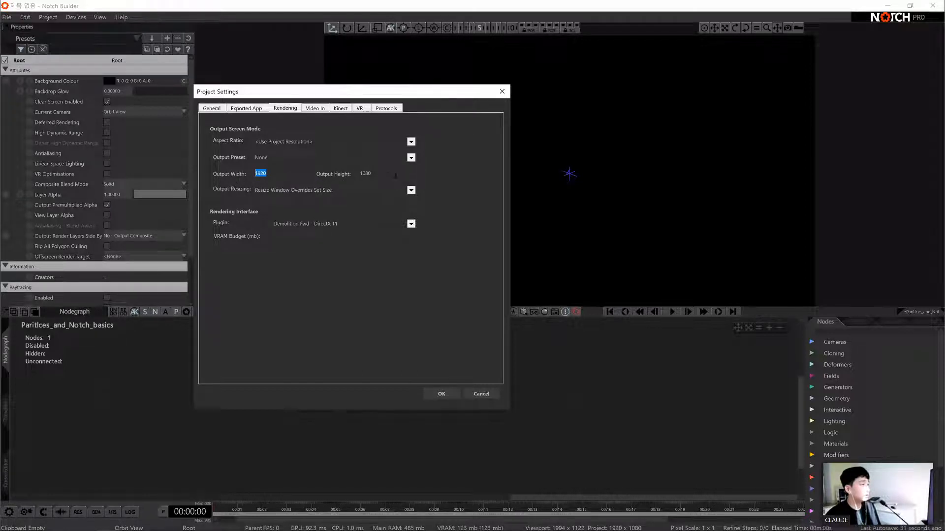
key(Tab)
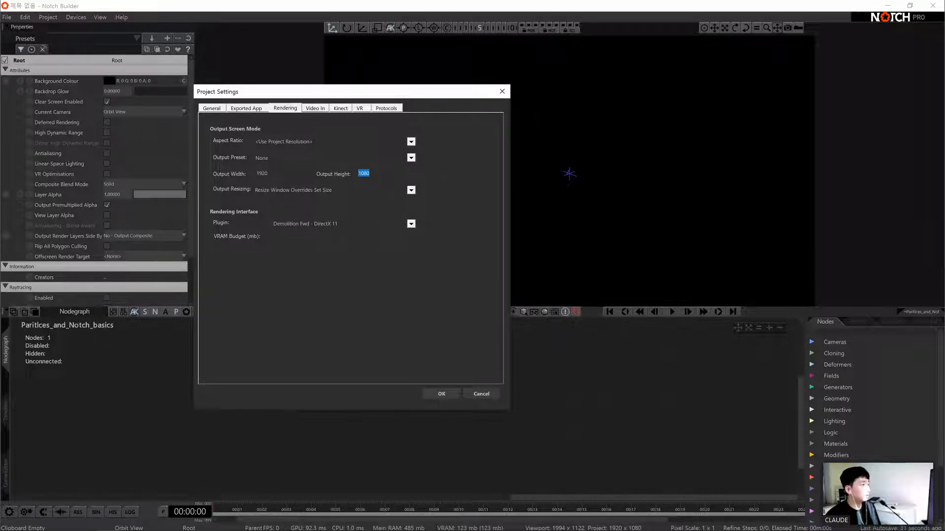
key(shift+Tab)
drag(380, 173, 348, 173)
click(448, 391)
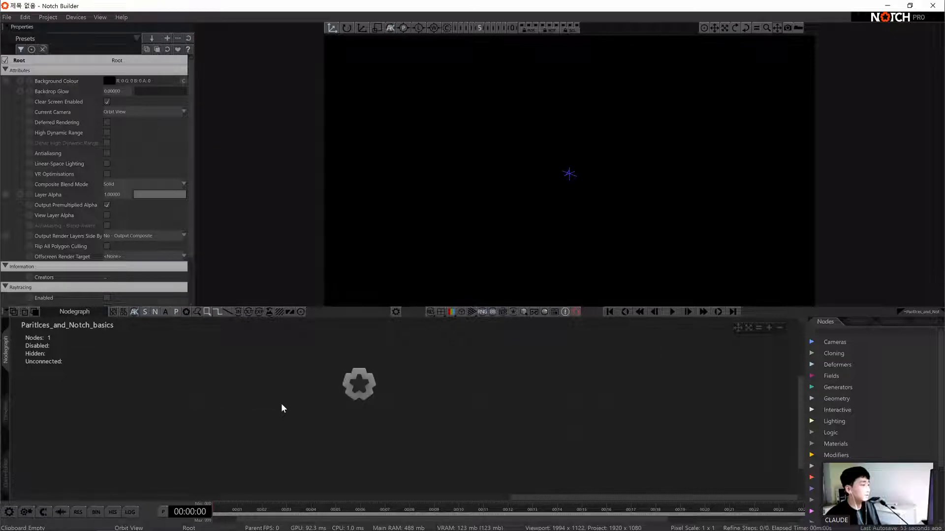
Set the maximum frame rate limit to 60 in the time properties, keeping the minimum at 0
click(163, 512)
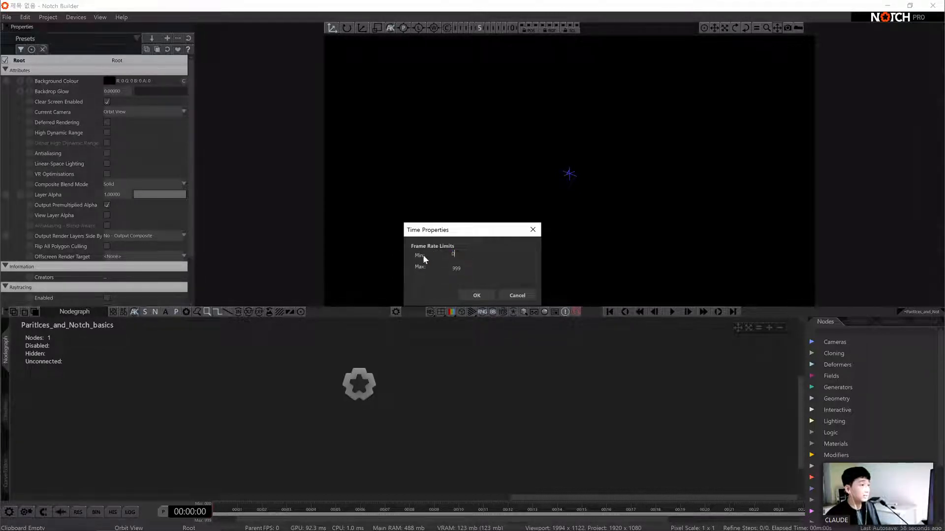
drag(455, 254, 427, 267)
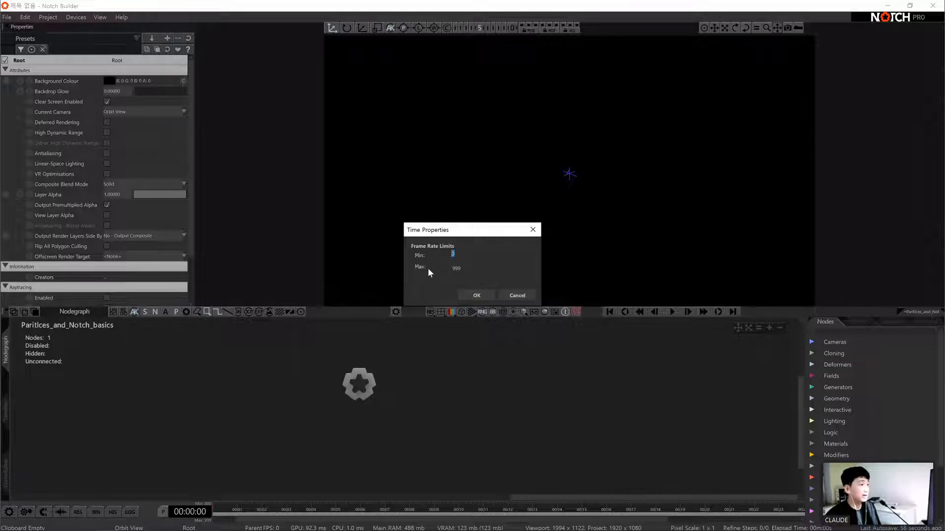
double_click(456, 268)
text(60)
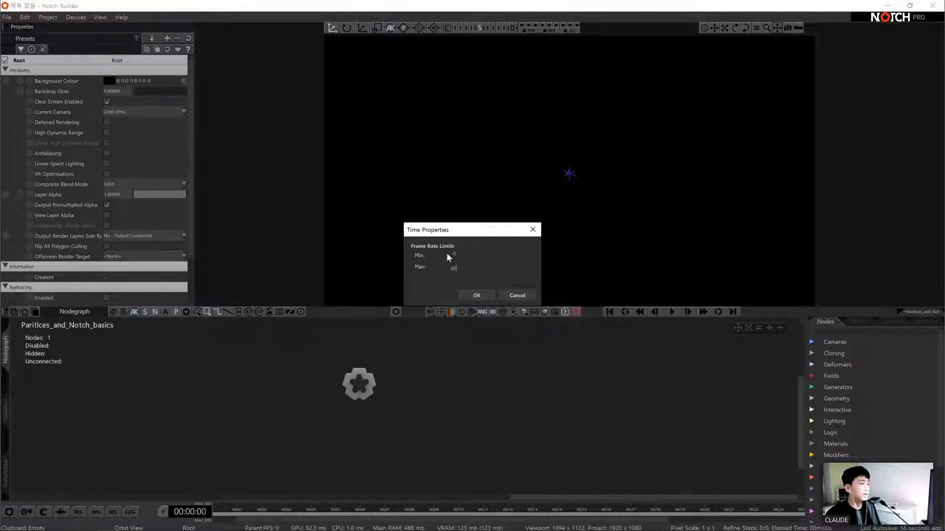
click(473, 295)
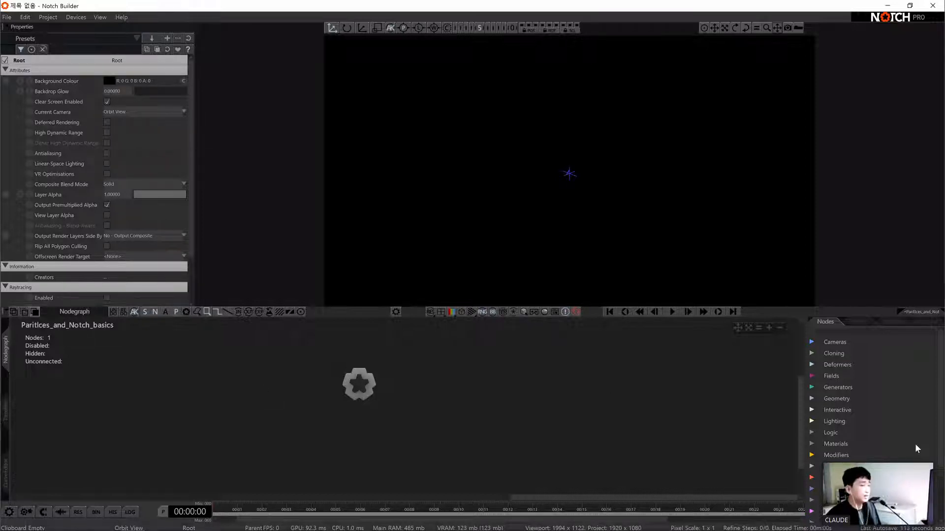
Expand the Particles node category and its Affectors group, and look through the available affector nodes
scroll(846, 451, down, 1)
click(859, 421)
scroll(859, 421, down, 6)
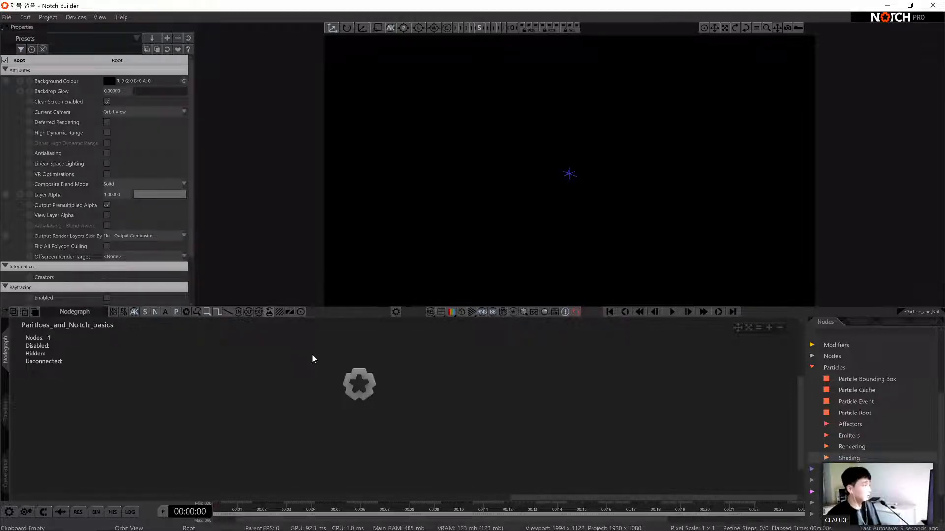
click(859, 424)
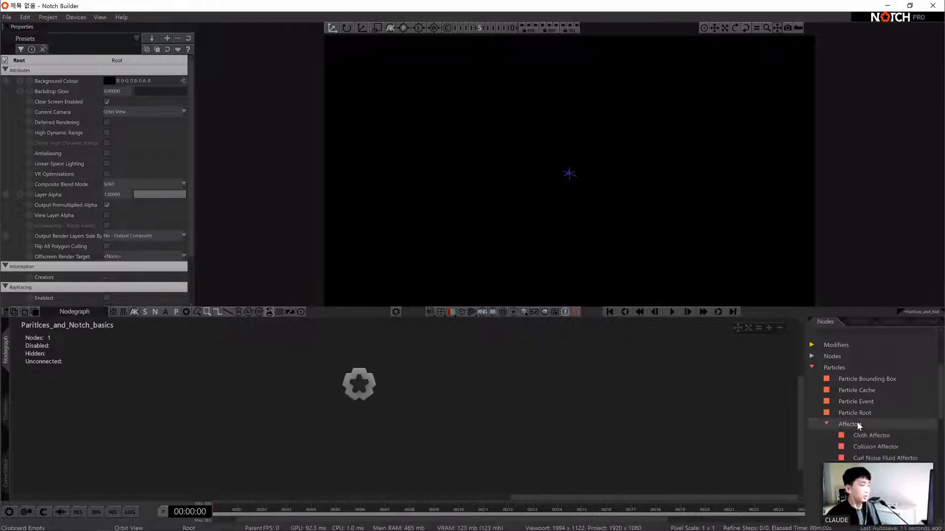
scroll(873, 389, down, 3)
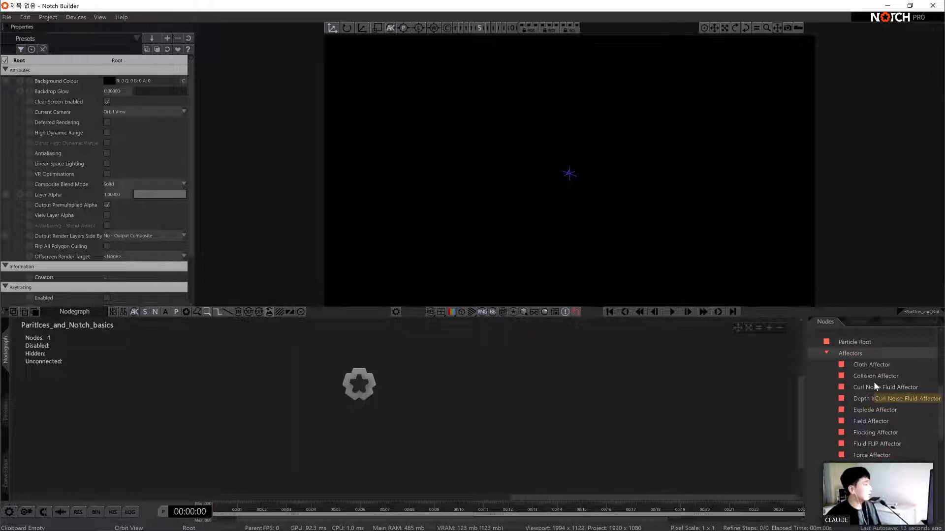
scroll(873, 381, down, 1)
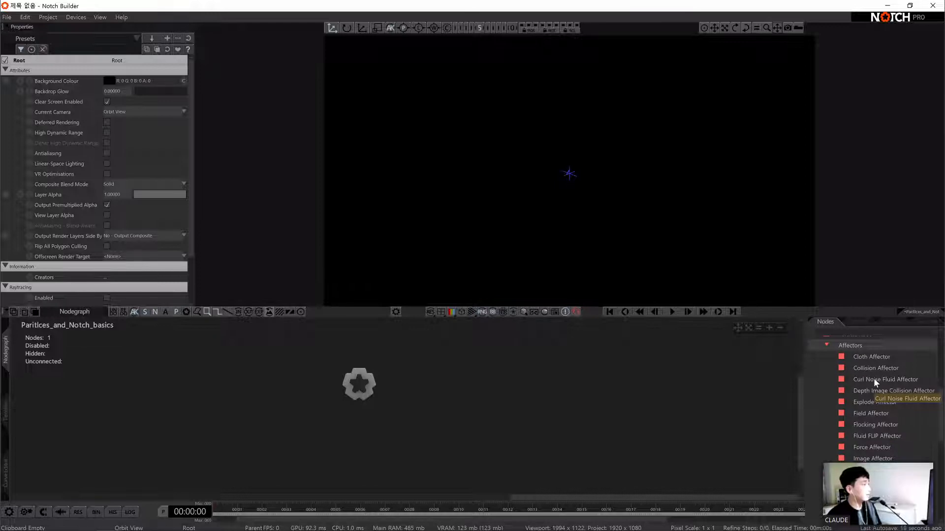
scroll(873, 378, down, 5)
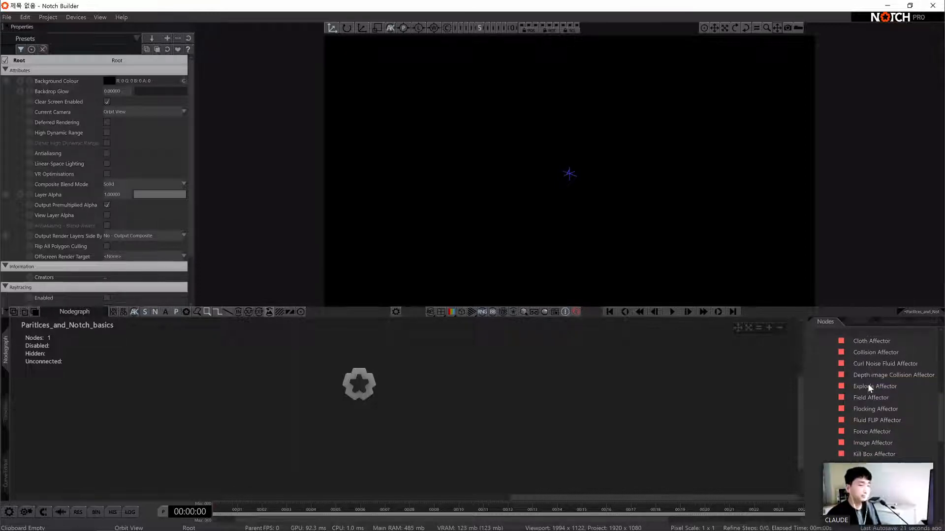
Look through the Affectors, Emitters, Rendering and Shading groups of the Particles node category
scroll(871, 418, down, 3)
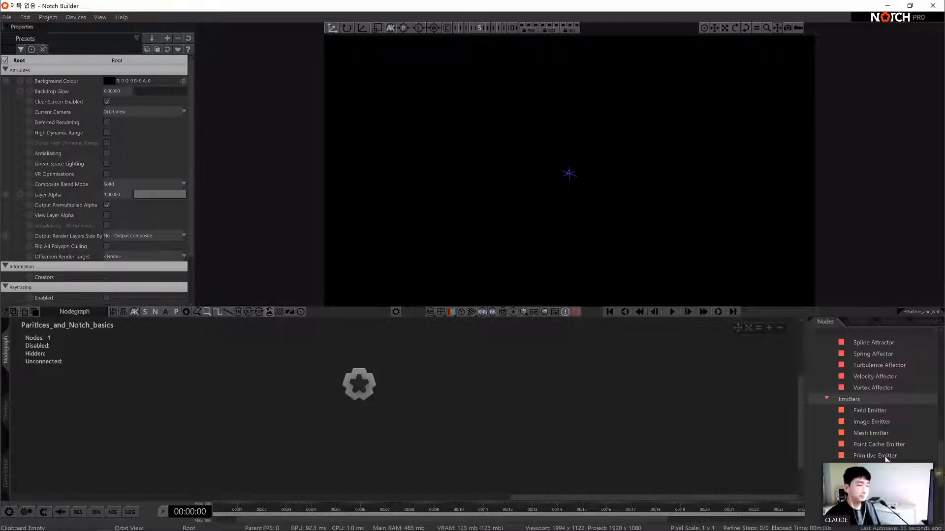
scroll(869, 433, down, 5)
scroll(869, 440, down, 2)
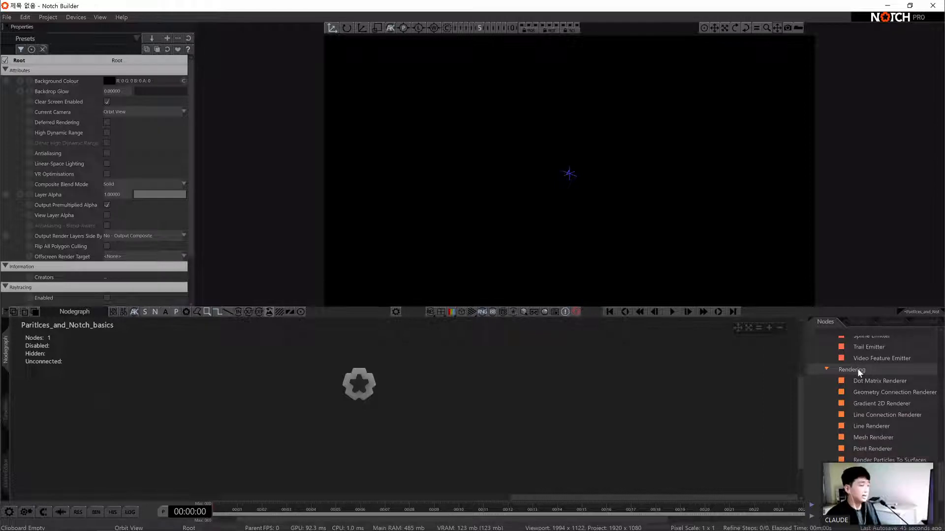
scroll(870, 412, down, 3)
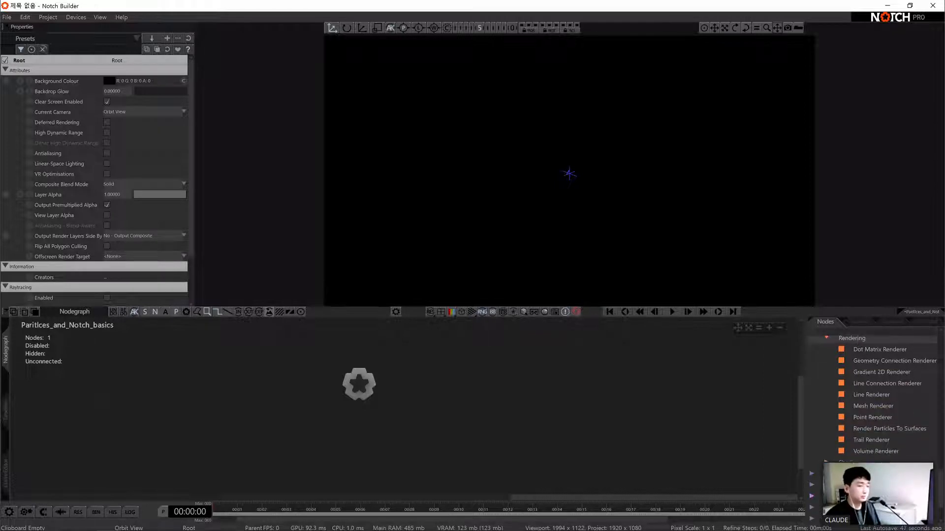
scroll(873, 427, down, 1)
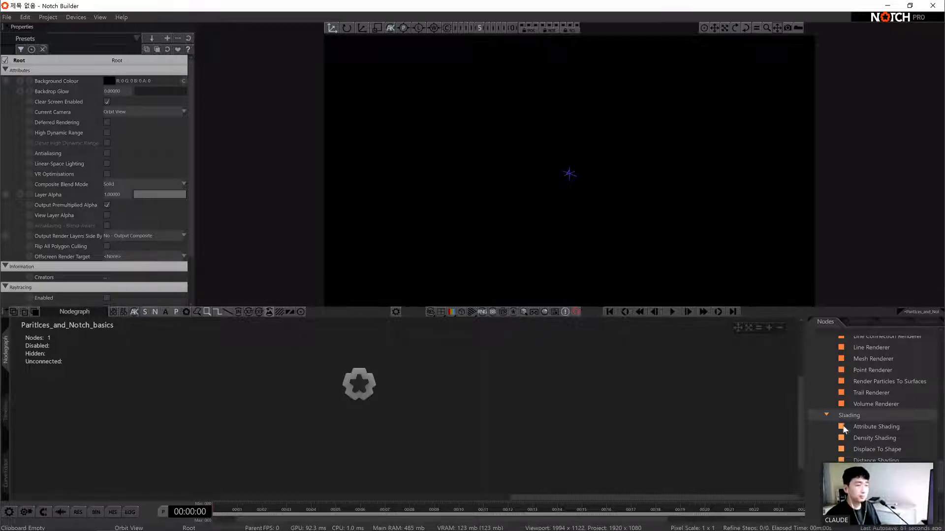
scroll(845, 428, up, 3)
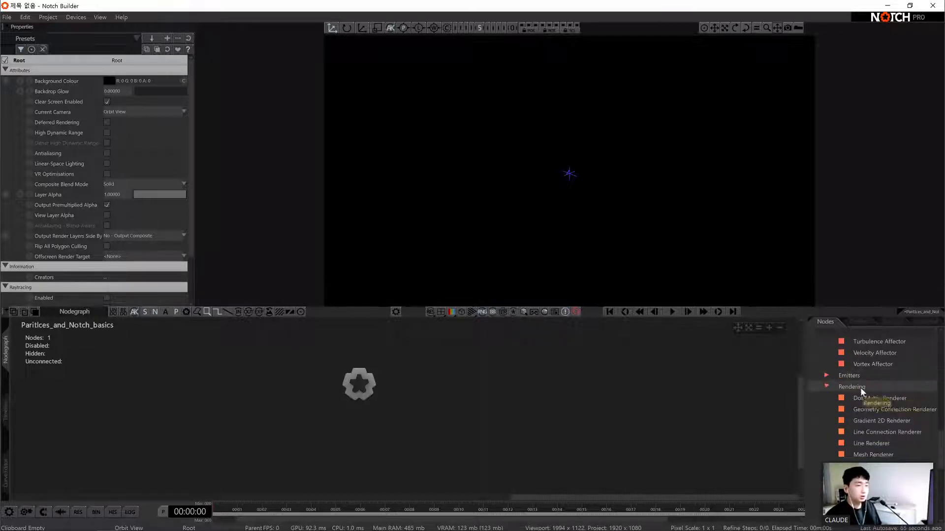
scroll(866, 398, up, 5)
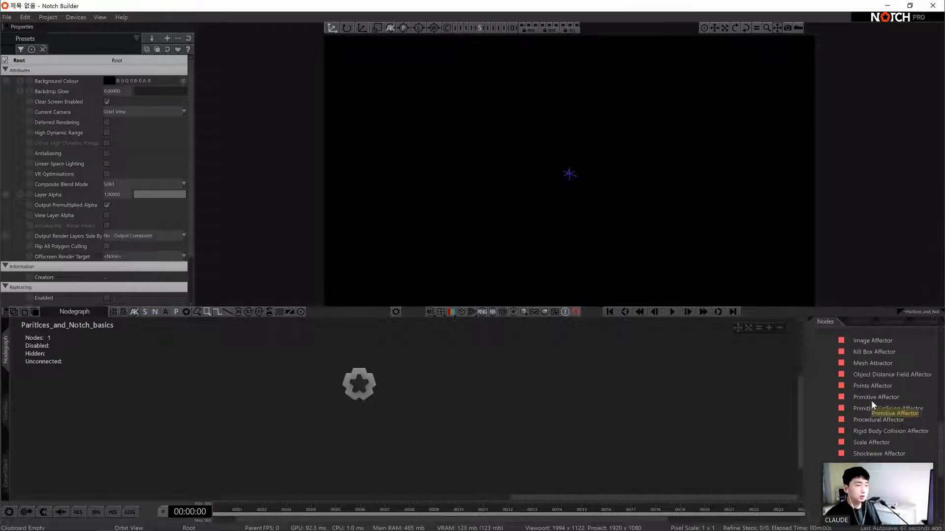
scroll(872, 402, up, 4)
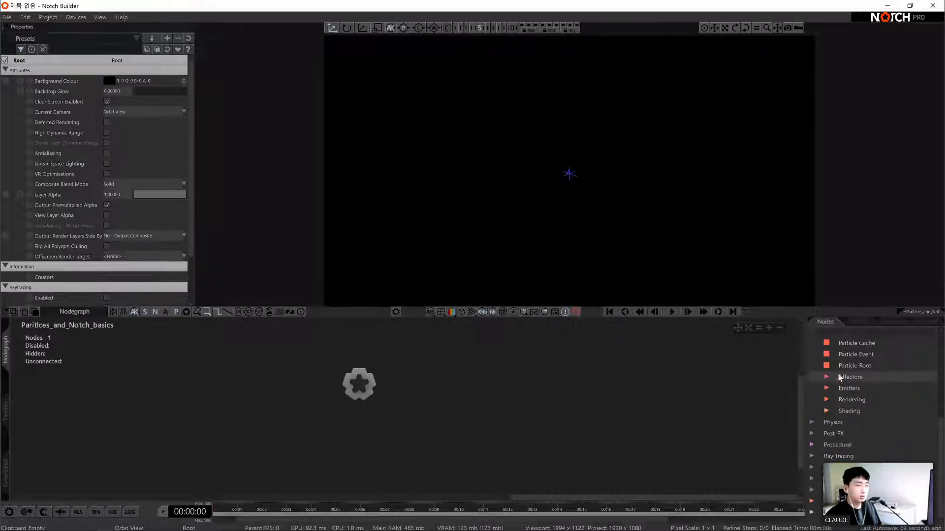
scroll(867, 394, up, 1)
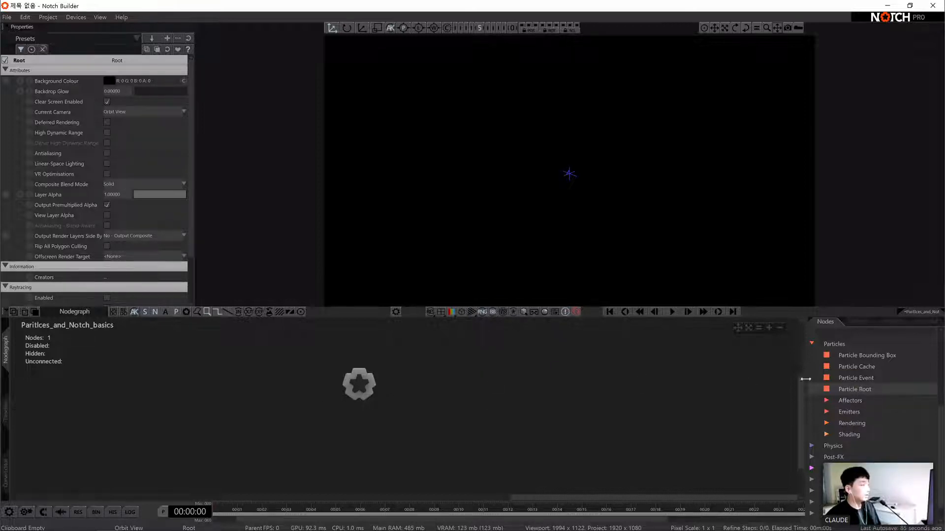
drag(715, 328, 859, 389)
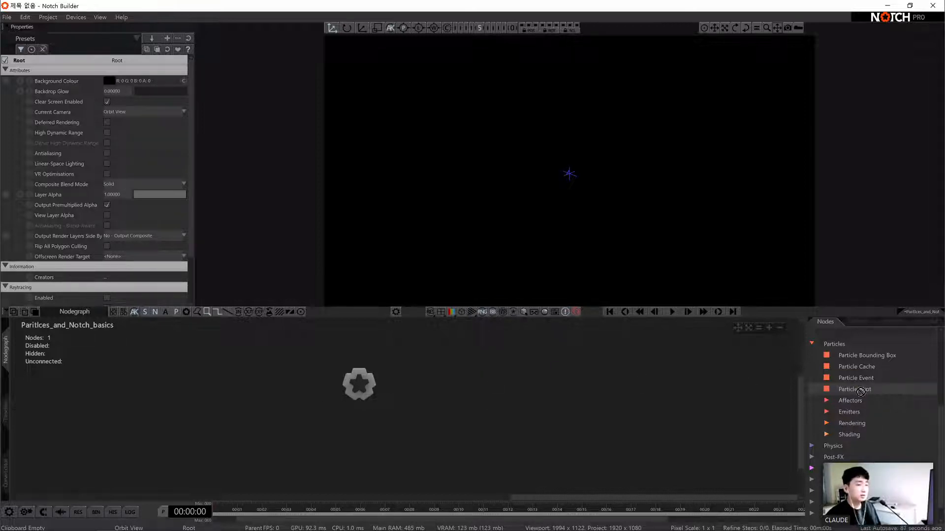
double_click(864, 389)
key(Delete)
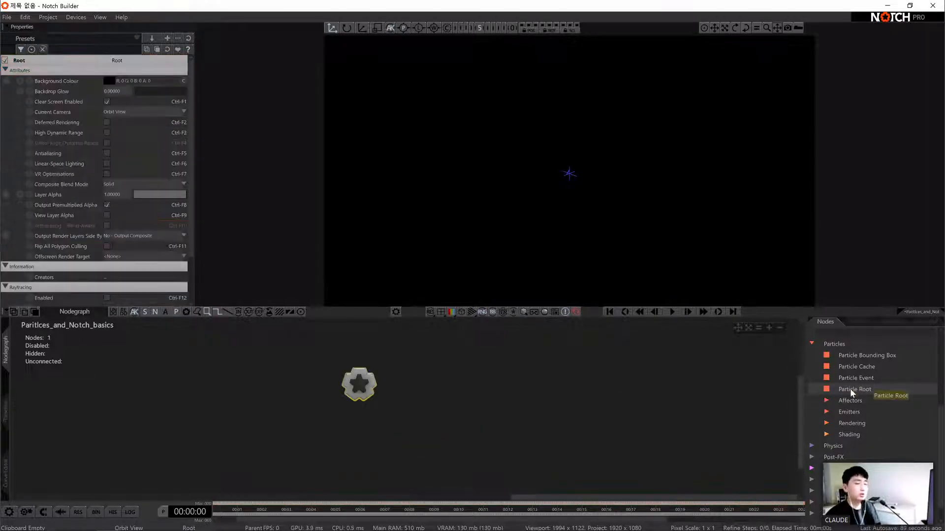
Add a Particle Root node below the Root node in the nodegraph and connect Root's output to it
drag(852, 386, 482, 371)
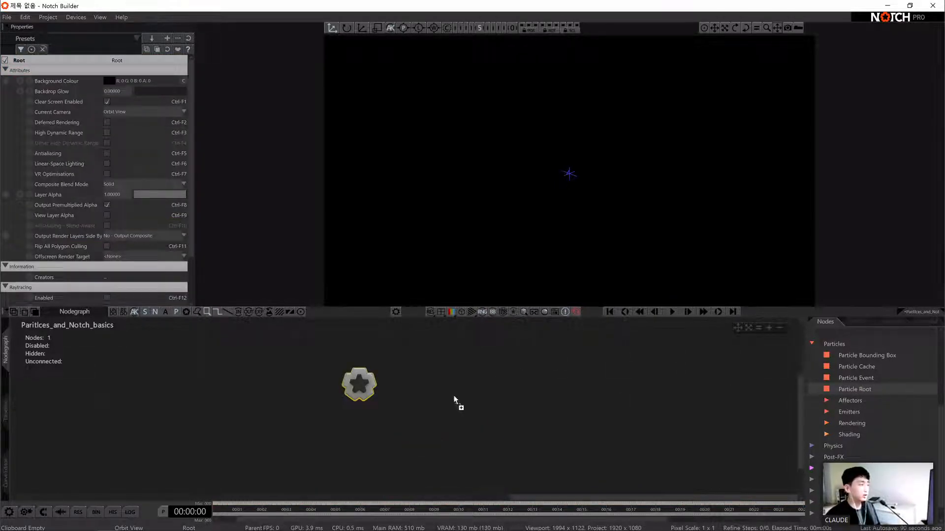
drag(453, 399, 440, 432)
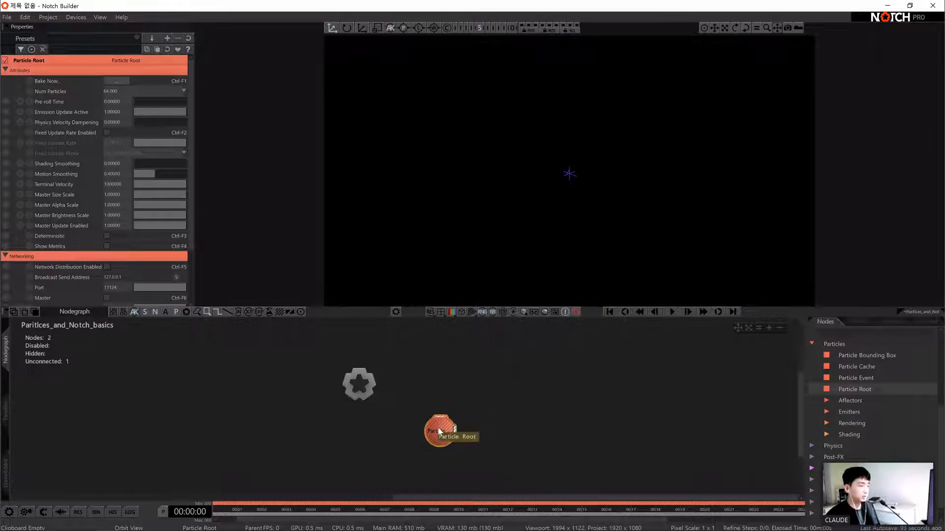
middle_drag(448, 409, 406, 385)
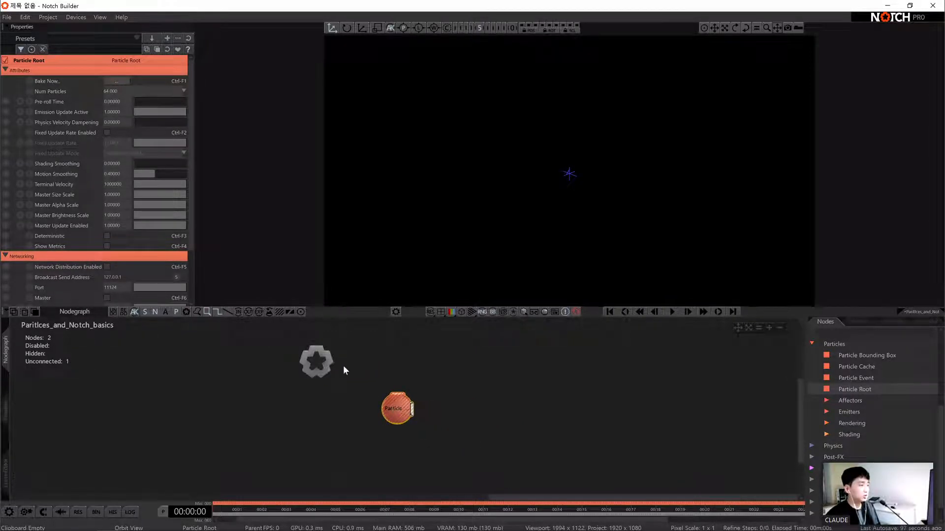
drag(332, 365, 397, 398)
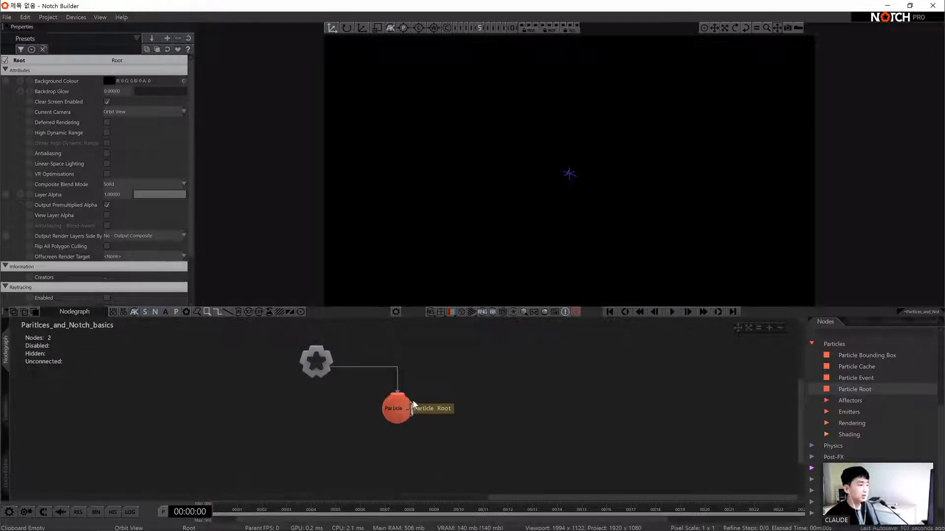
Undo the connection between the Root and Particle Root nodes and redo it
click(411, 399)
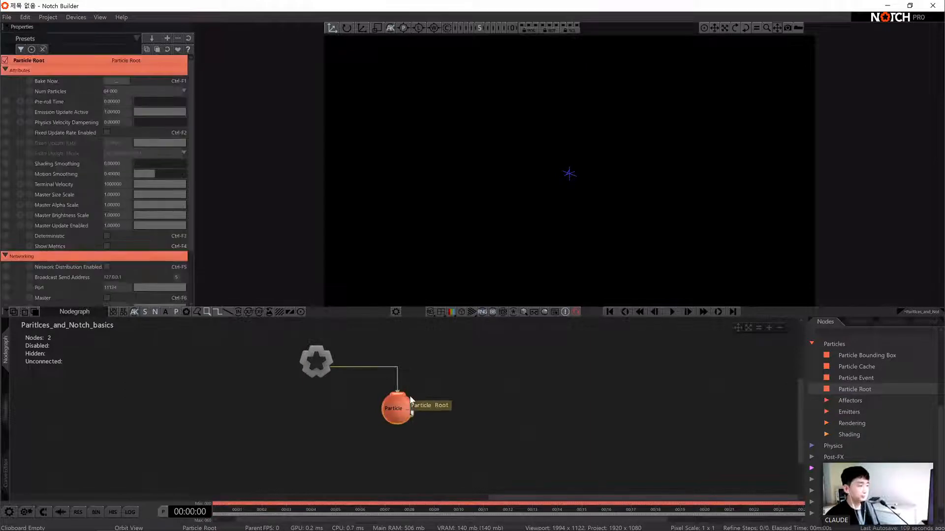
key(ctrl+z)
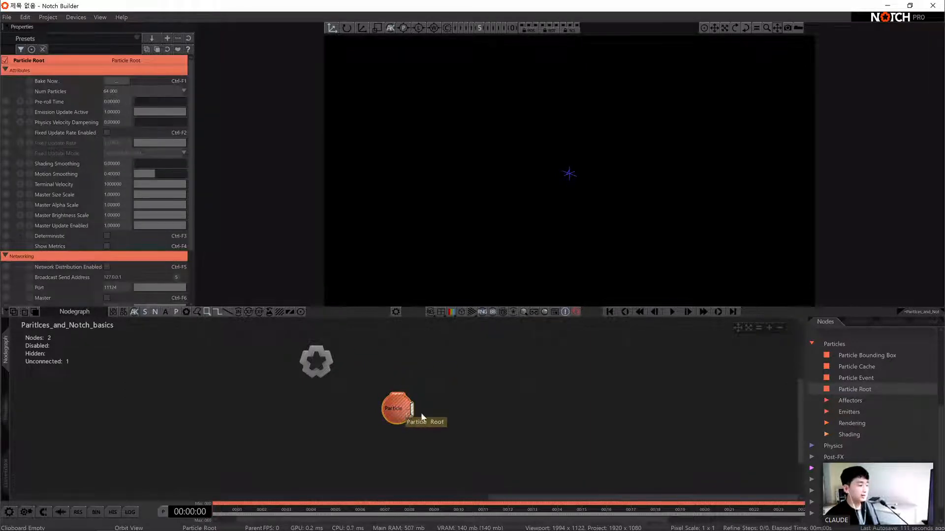
key(ctrl+y)
Reposition the Particle Root node slightly farther below and to the right of the Root node
mouse_move(400, 408)
mouse_down()
mouse_move(391, 387)
mouse_move(402, 411)
mouse_up()
middle_drag(357, 378, 319, 379)
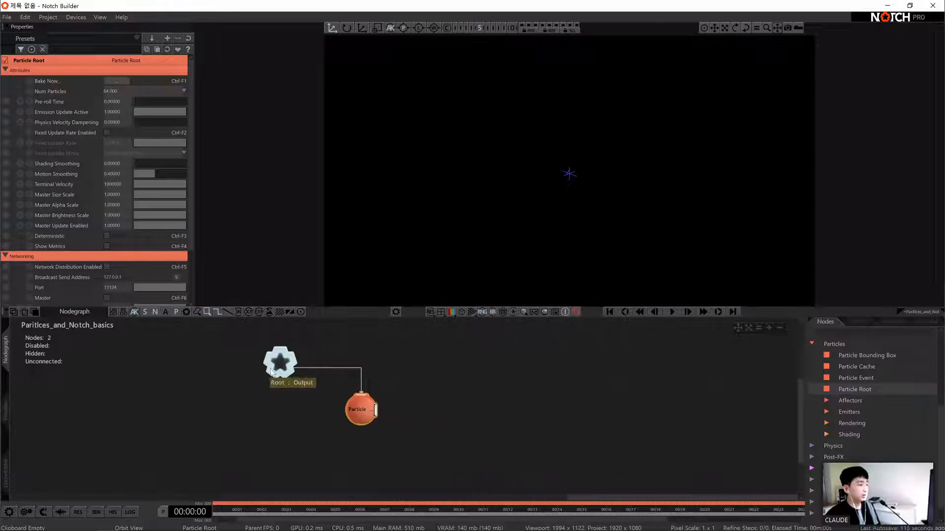
right_click(292, 375)
click(237, 344)
drag(374, 411, 398, 423)
click(398, 423)
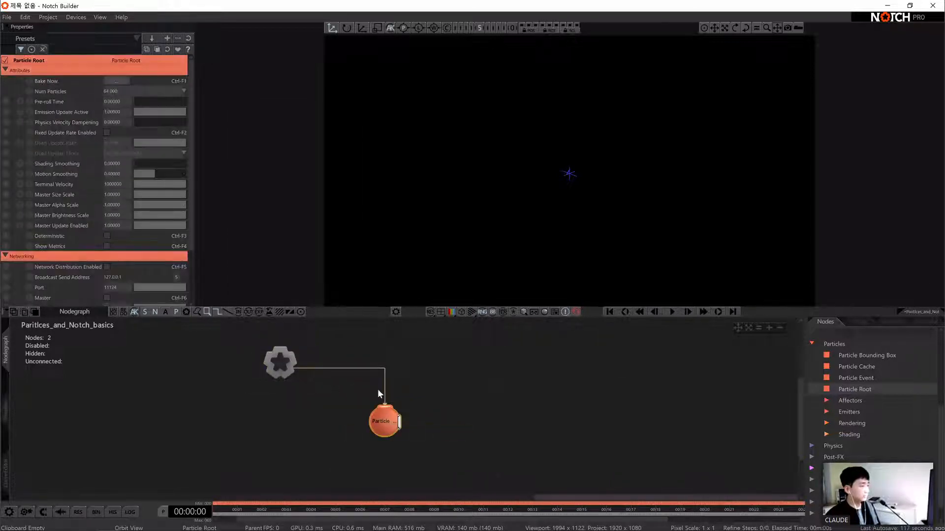
middle_drag(377, 389, 327, 367)
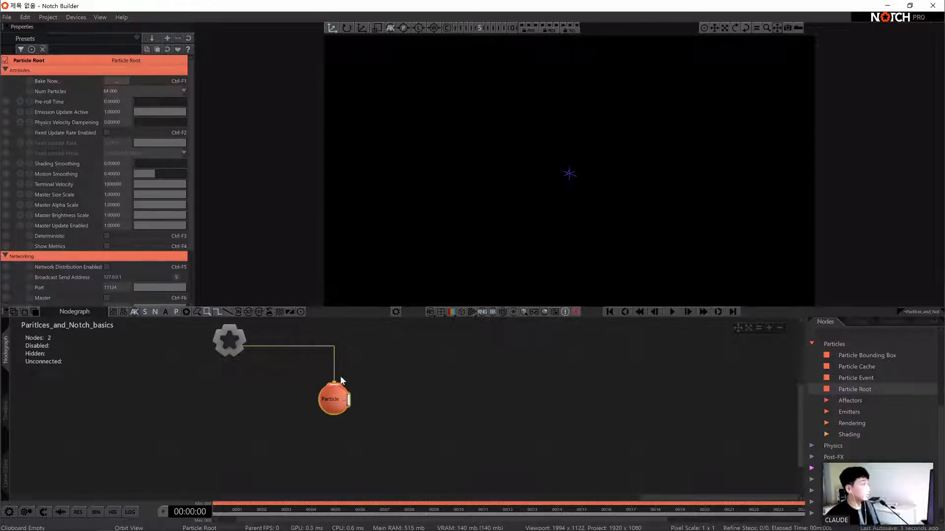
middle_drag(418, 392, 394, 385)
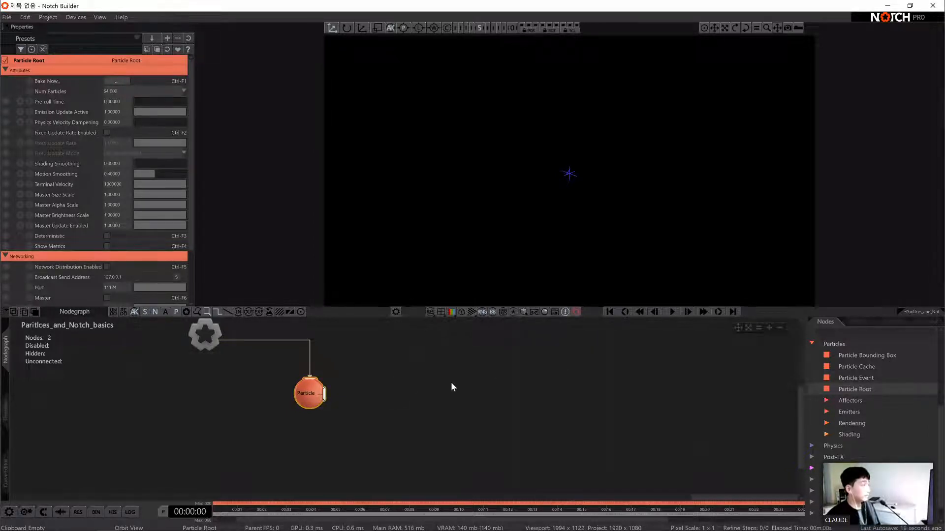
Expand the Emitters group and add a Primitive Emitter node to the right of the Particle Root node
scroll(886, 448, down, 1)
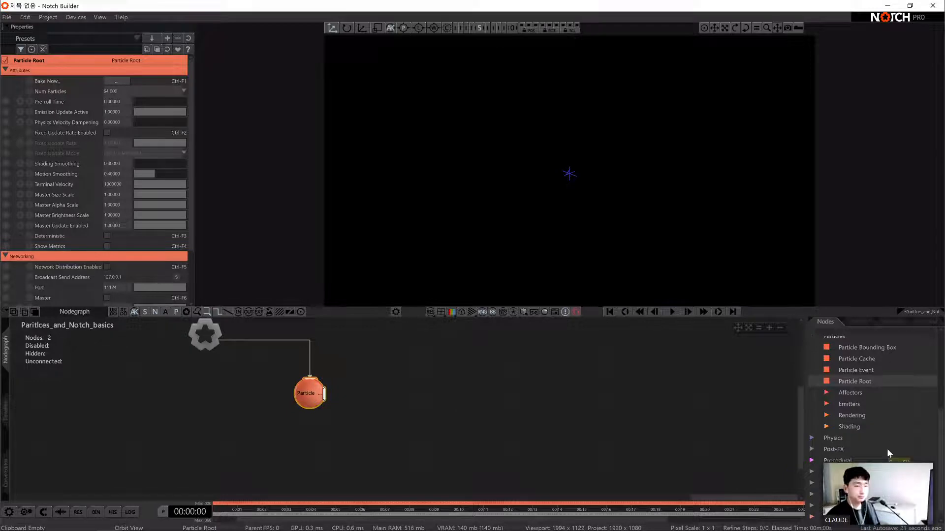
click(881, 396)
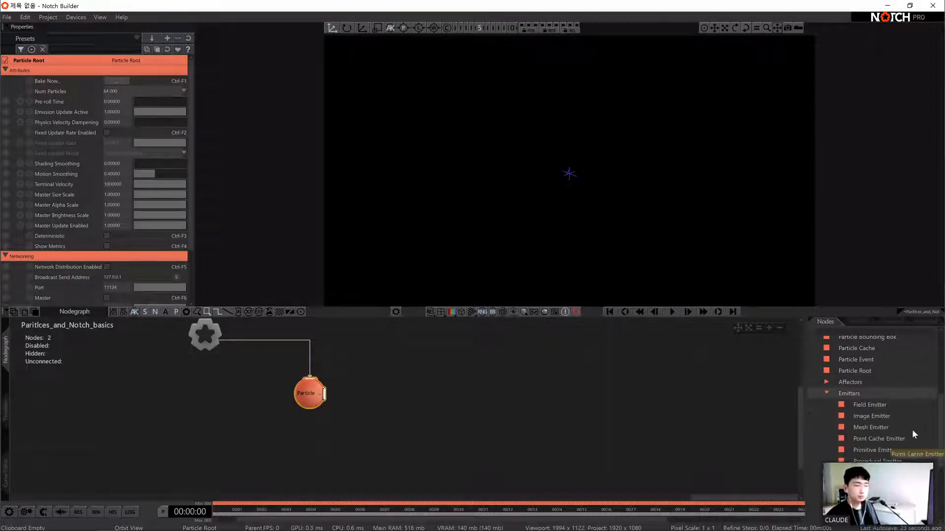
scroll(909, 428, down, 3)
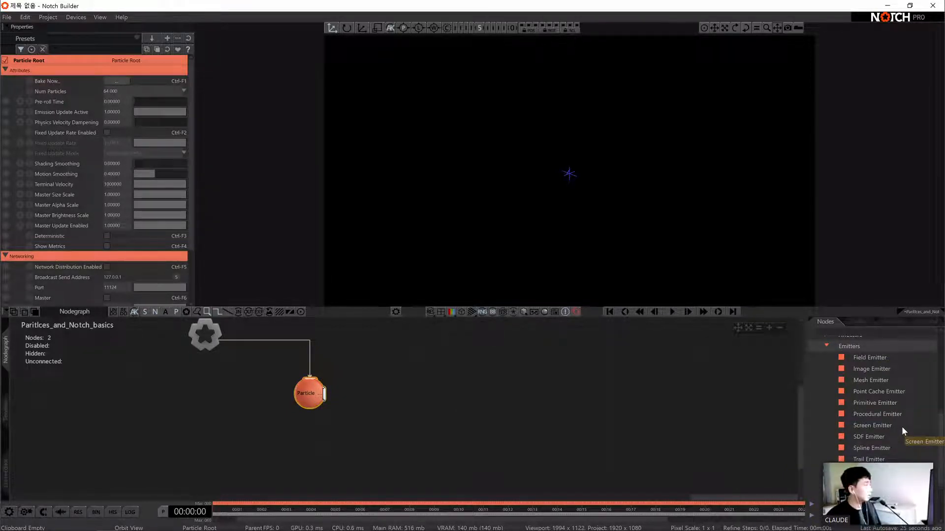
scroll(901, 426, up, 1)
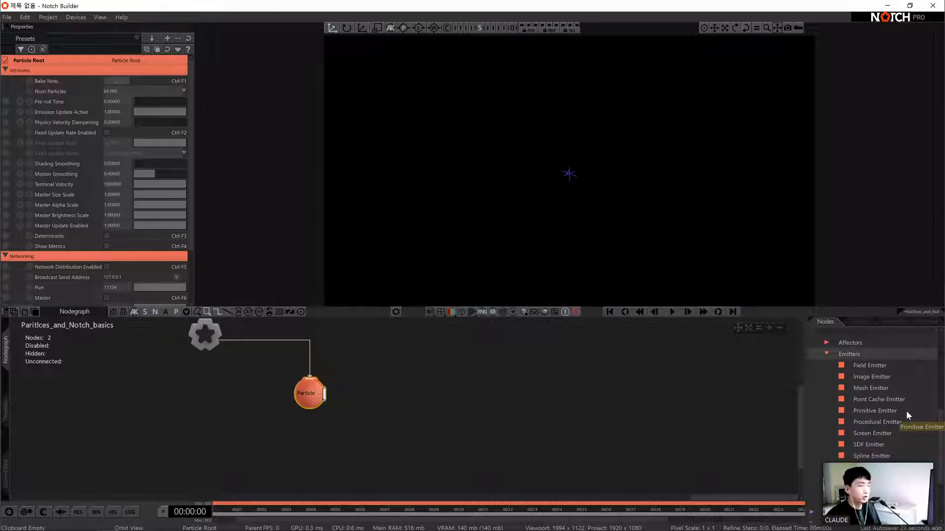
drag(475, 403, 429, 419)
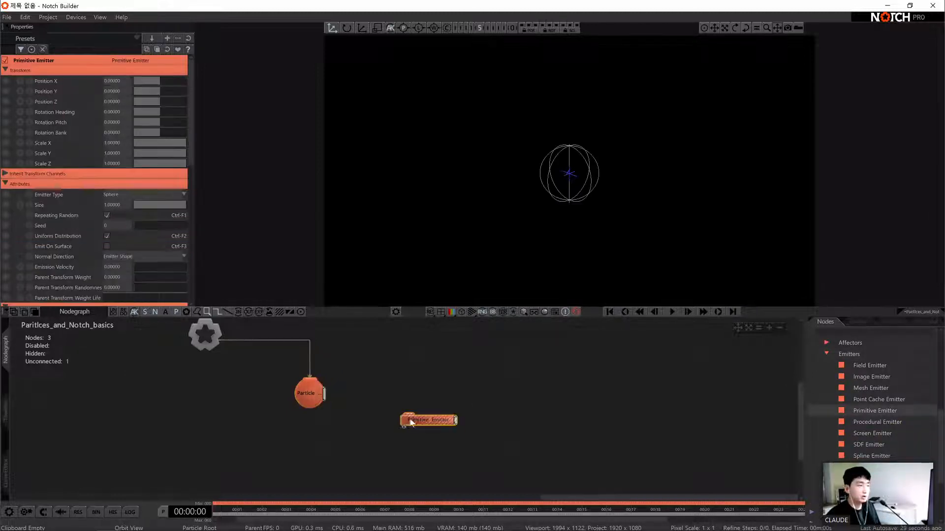
Expand the Rendering group and add a Point Renderer node beside the Primitive Emitter
scroll(885, 436, down, 1)
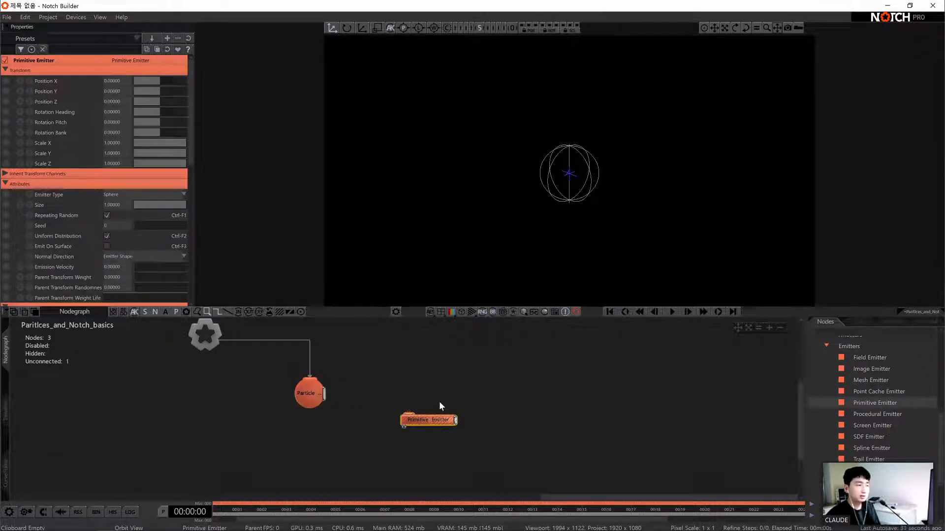
scroll(891, 413, down, 3)
drag(894, 422, 894, 451)
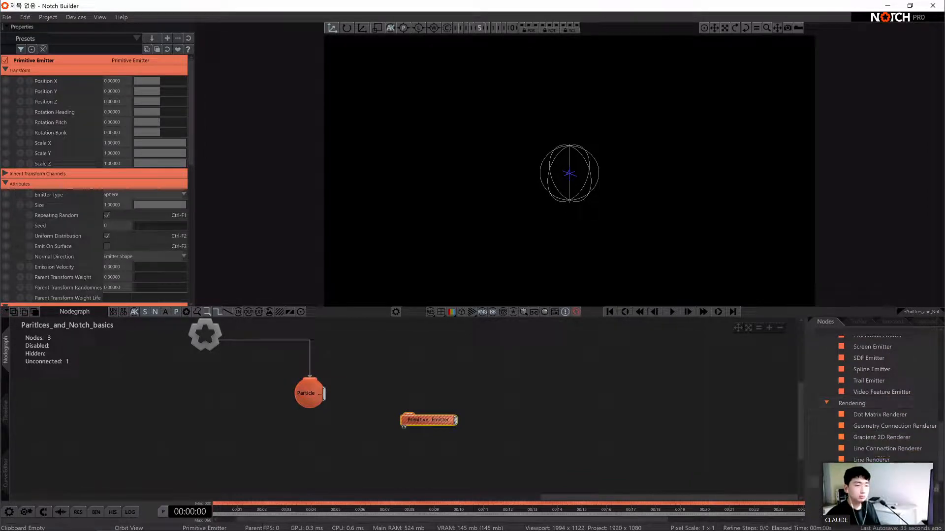
drag(876, 482, 493, 420)
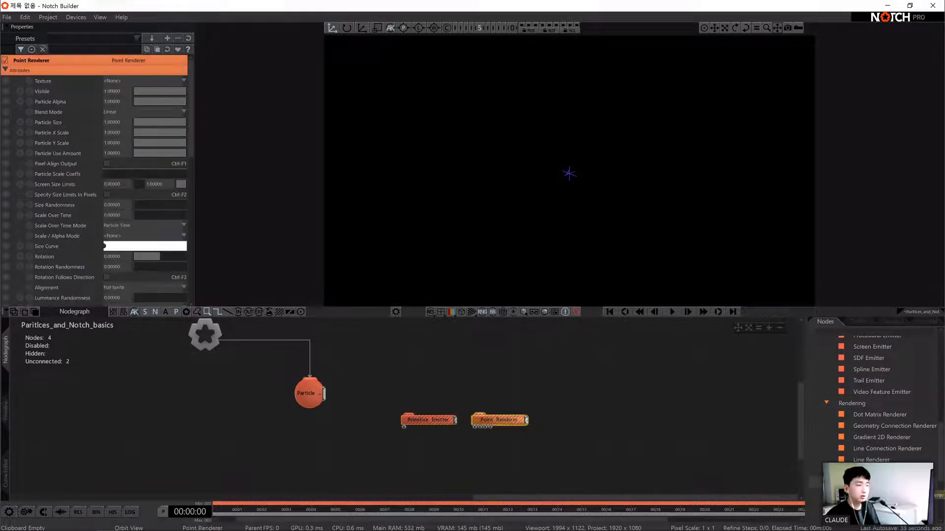
scroll(878, 427, up, 2)
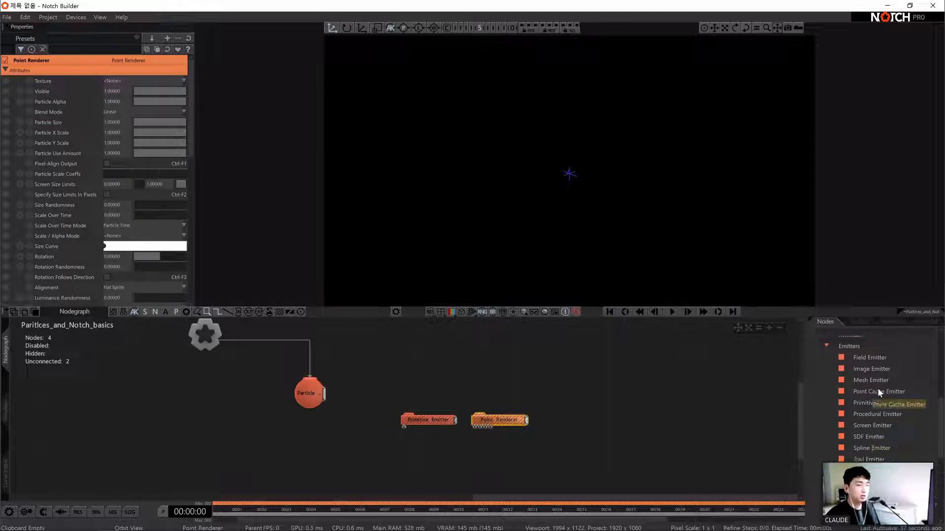
drag(881, 403, 442, 362)
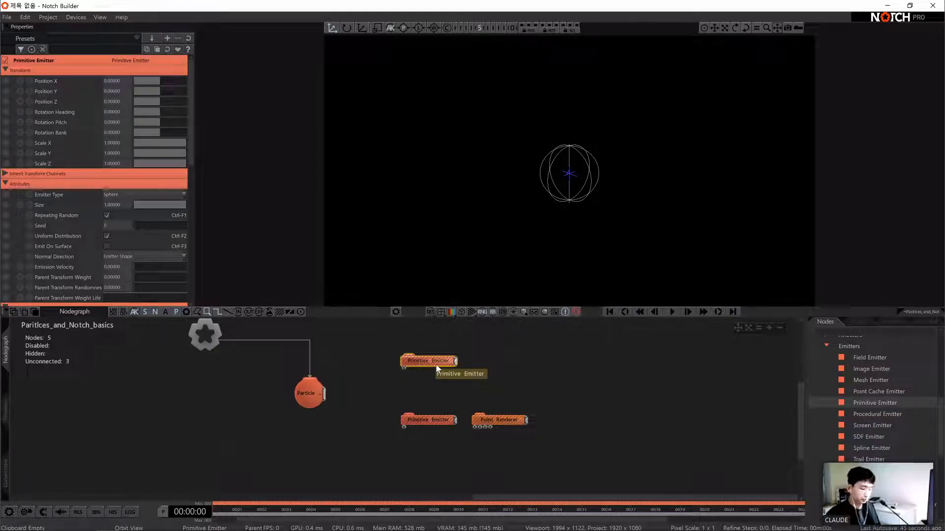
click(428, 386)
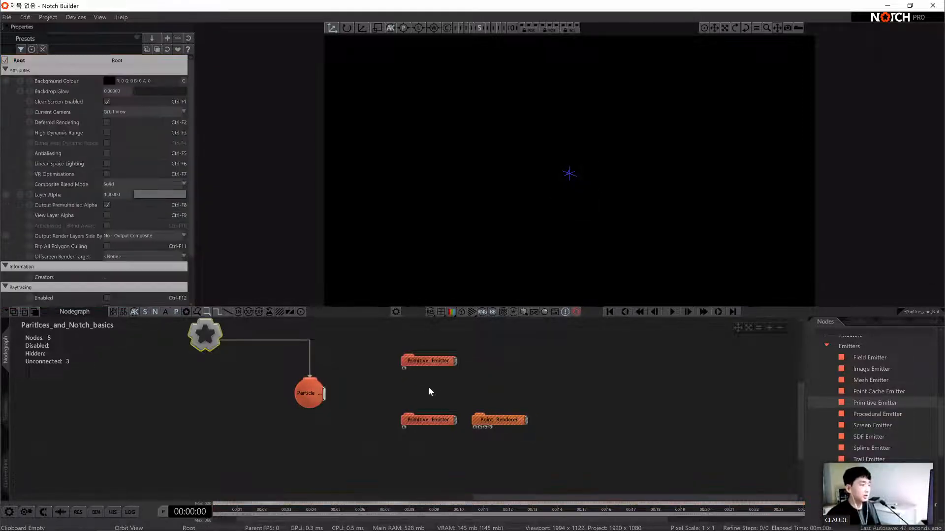
click(435, 362)
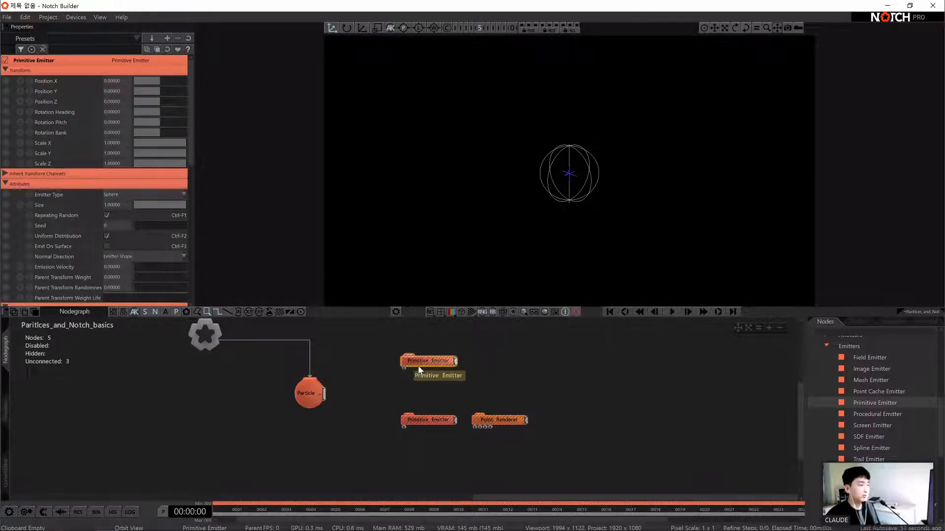
key(Delete)
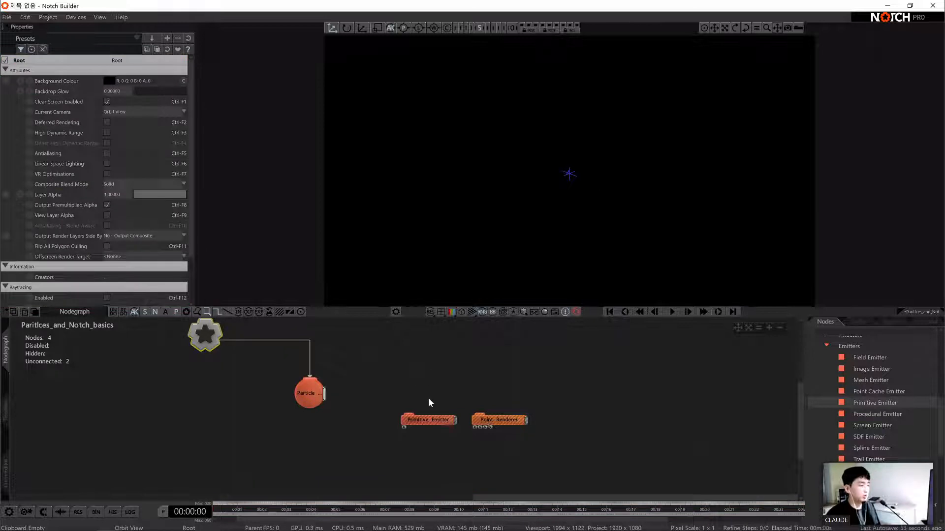
Select the Primitive Emitter and the Point Renderer in turn to view their properties
click(432, 421)
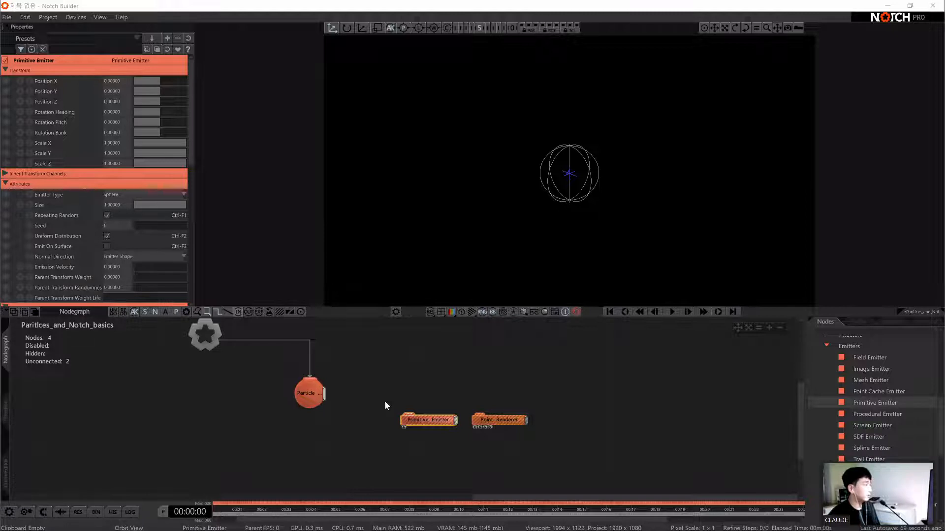
click(505, 421)
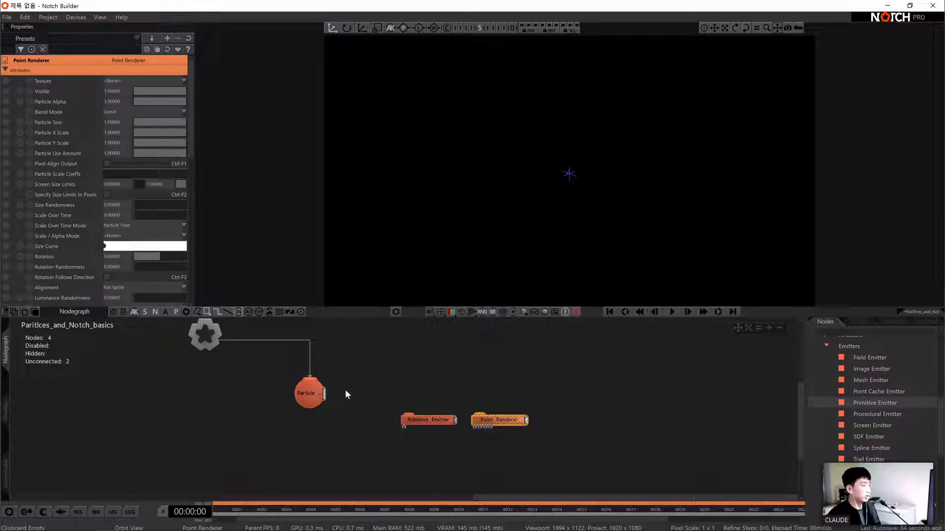
Compare the Primitive Emitter's properties with the Point Renderer's attributes by selecting the nodes alternately
click(409, 421)
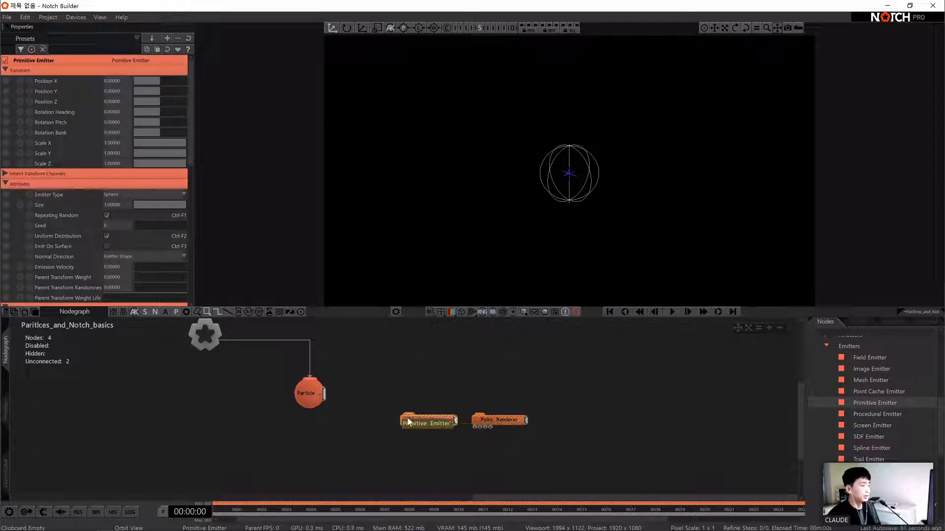
click(314, 398)
click(440, 425)
click(512, 420)
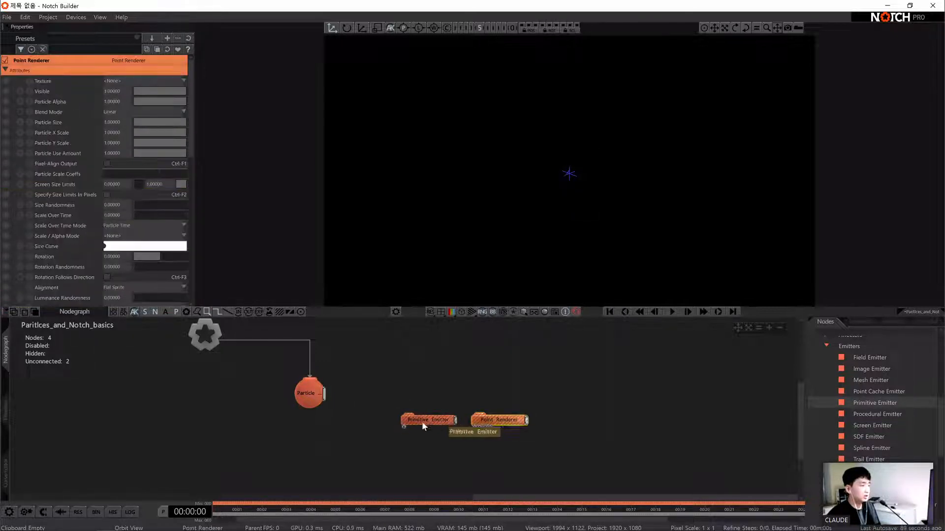
click(422, 421)
click(493, 422)
click(420, 423)
click(512, 422)
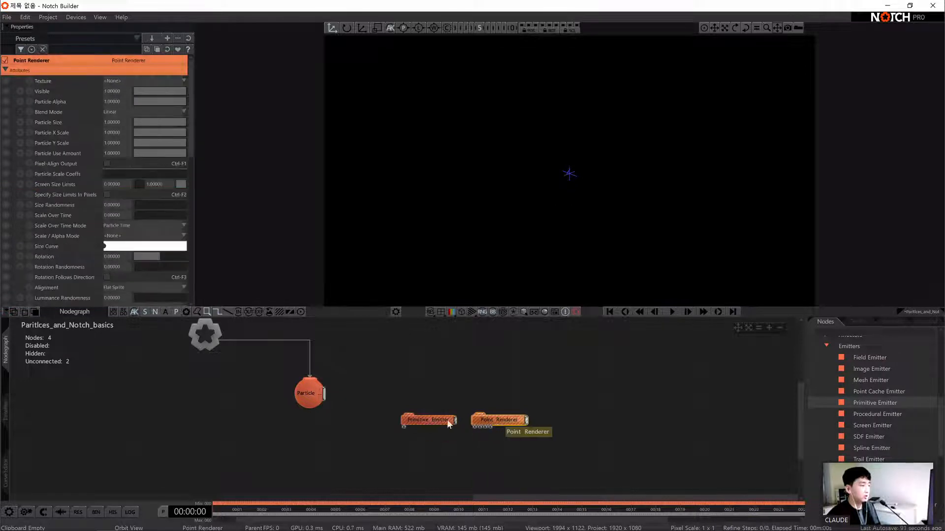
Connect the Primitive Emitter and the Point Renderer to the Particle Root's output
click(318, 397)
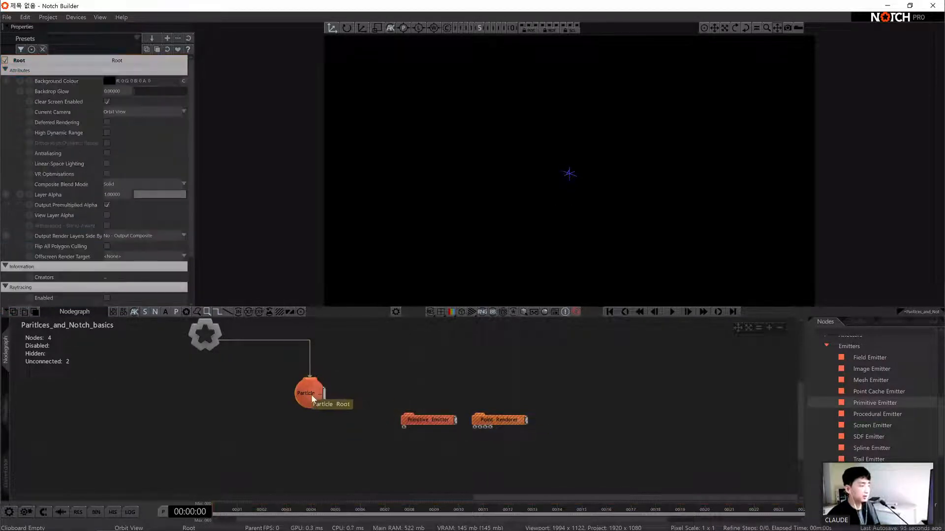
drag(327, 398, 400, 400)
click(436, 421)
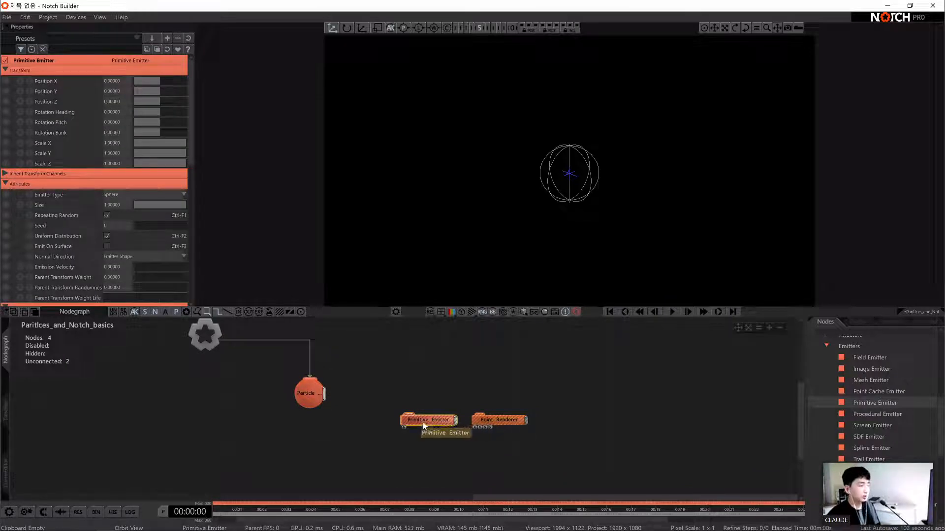
double_click(432, 423)
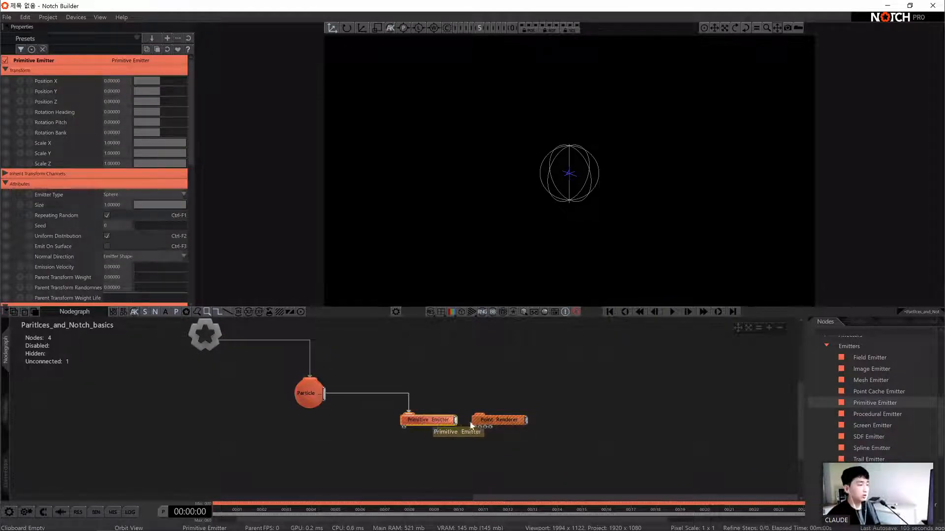
double_click(496, 423)
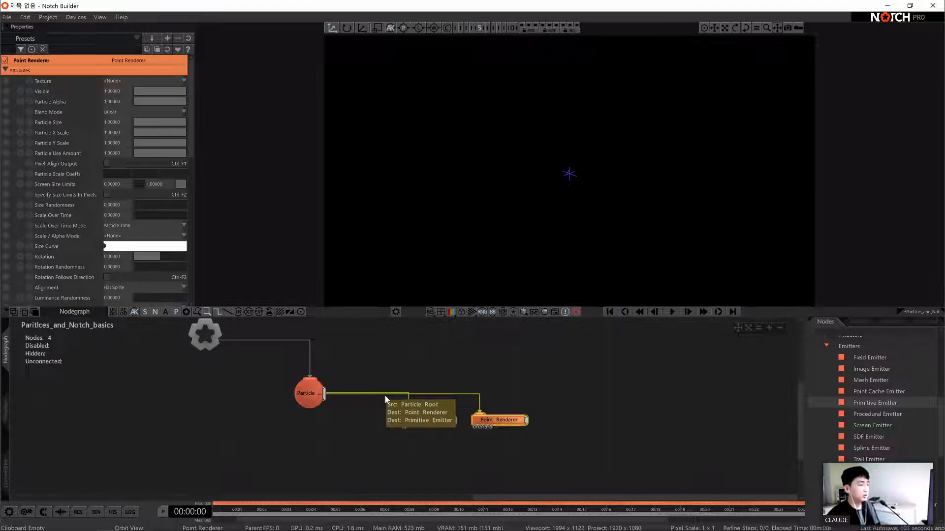
Examine the Particle Root's Num Particles options and the Primitive Emitter's emission settings, including Max Particle Count
click(308, 402)
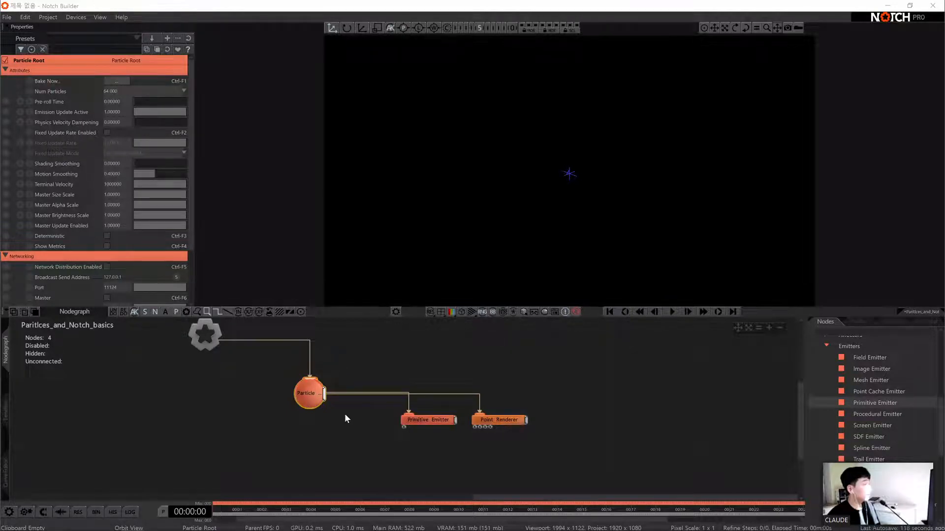
click(434, 421)
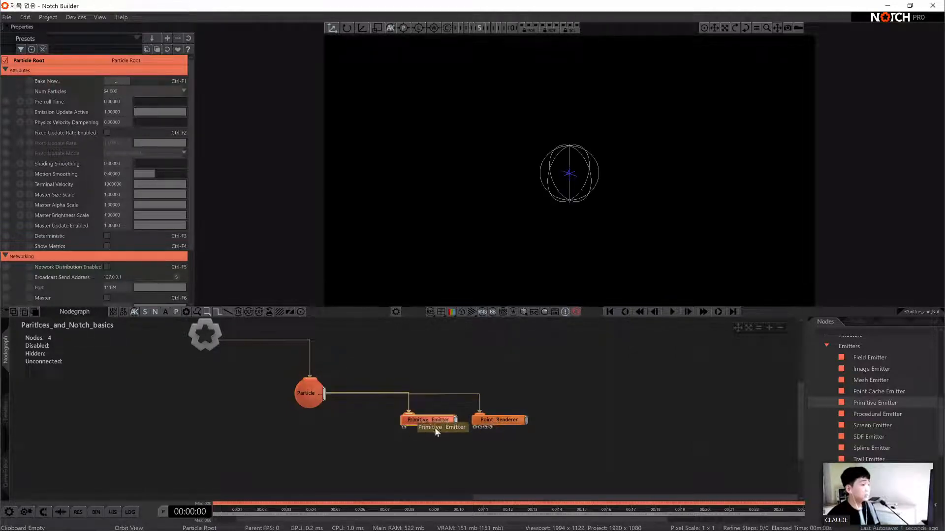
click(435, 426)
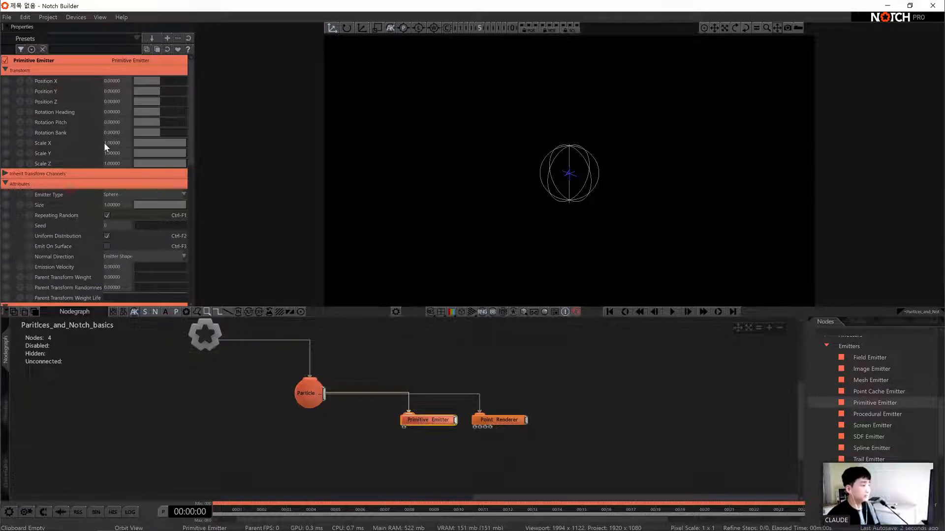
scroll(122, 241, down, 5)
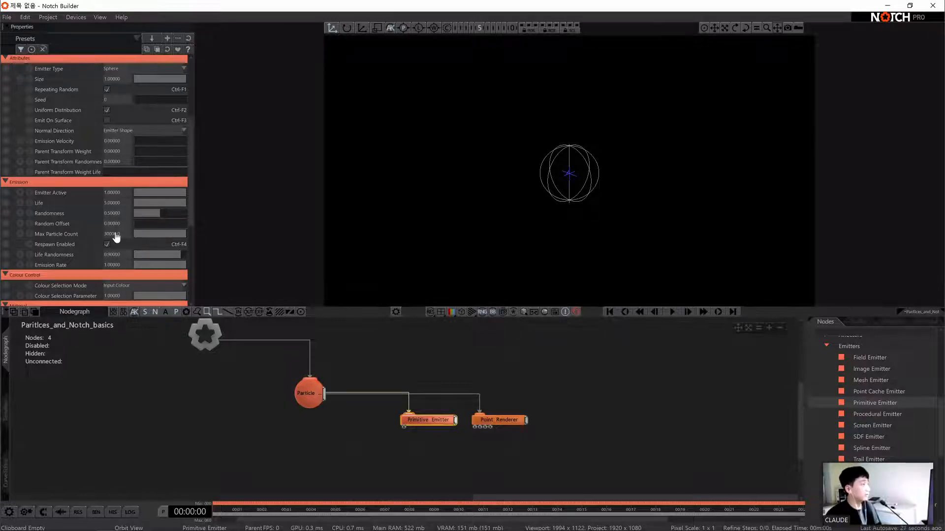
click(321, 391)
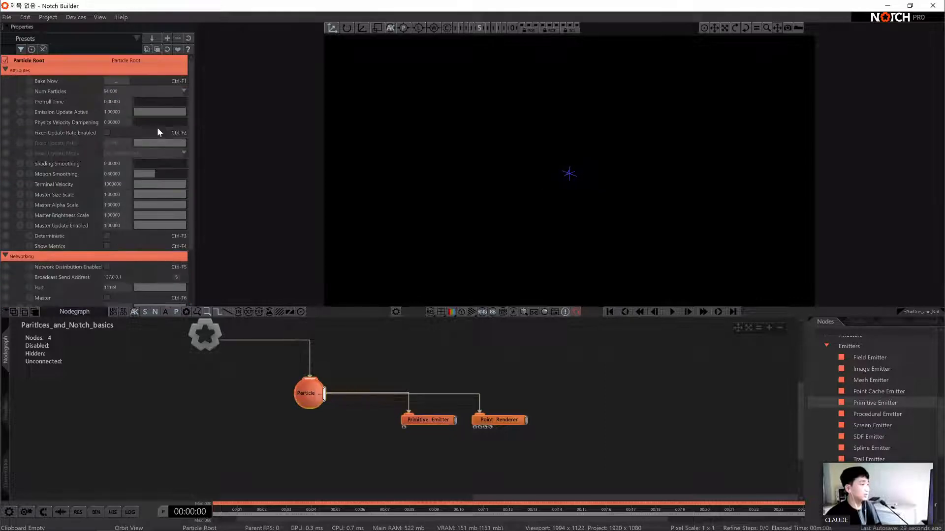
click(131, 92)
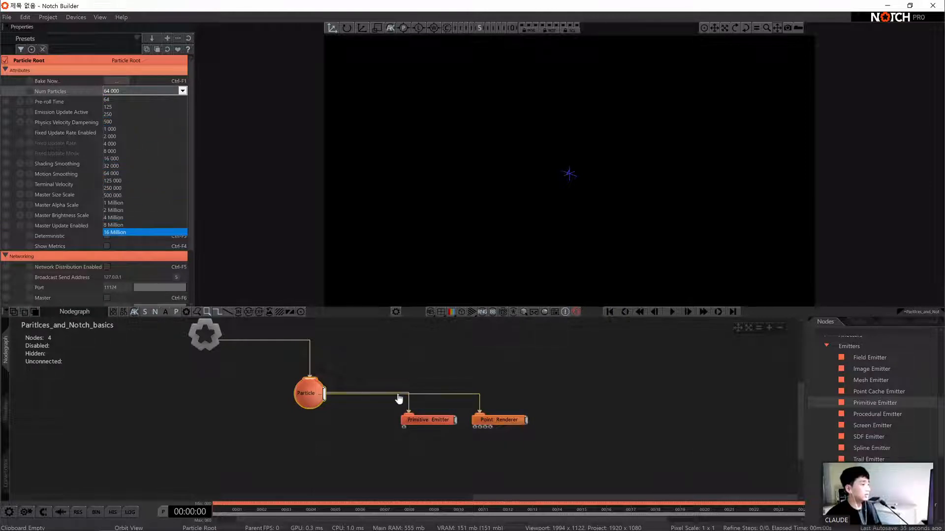
click(417, 421)
click(417, 422)
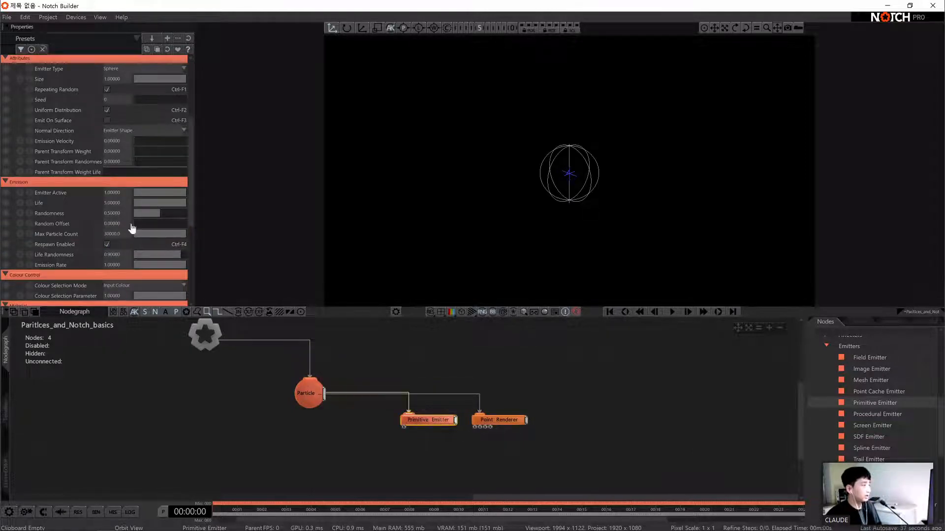
click(106, 244)
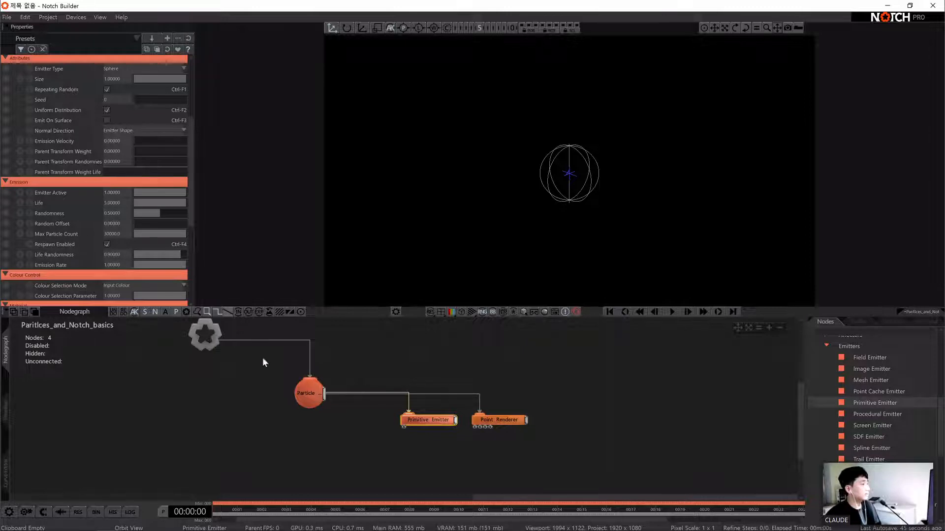
click(307, 392)
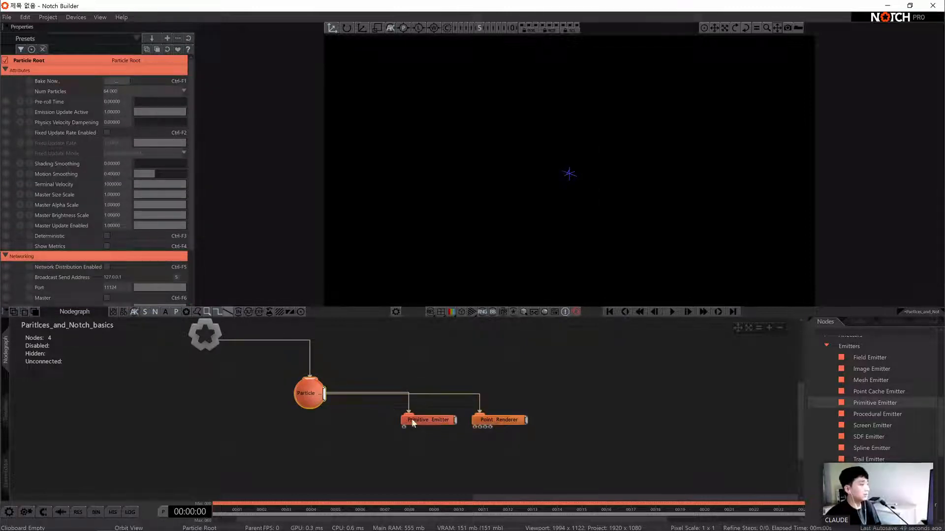
Set the Primitive Emitter's Max Particle Count to 64000
click(426, 420)
click(113, 236)
text(6)
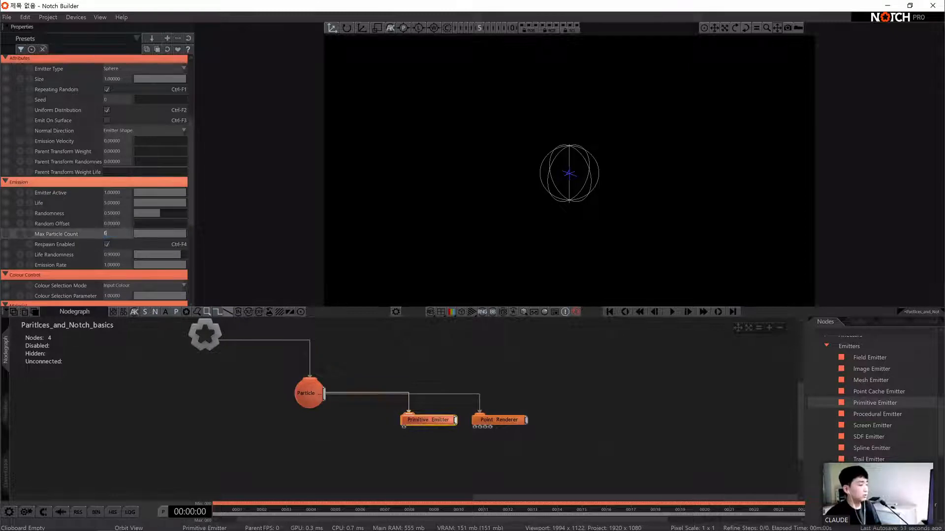
text(40000)
key(Return)
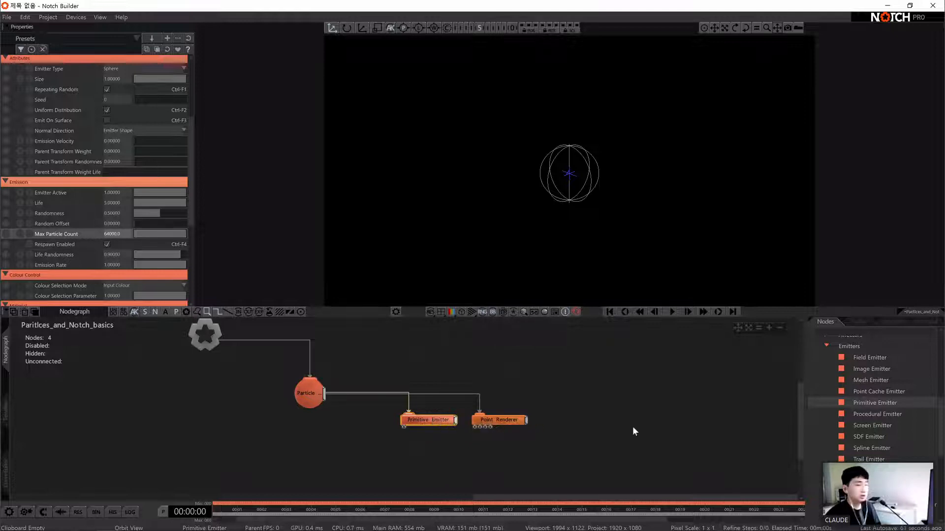
Add a second Primitive Emitter below the first and set the Max Particle Count of both emitters to 32000
drag(862, 404, 415, 450)
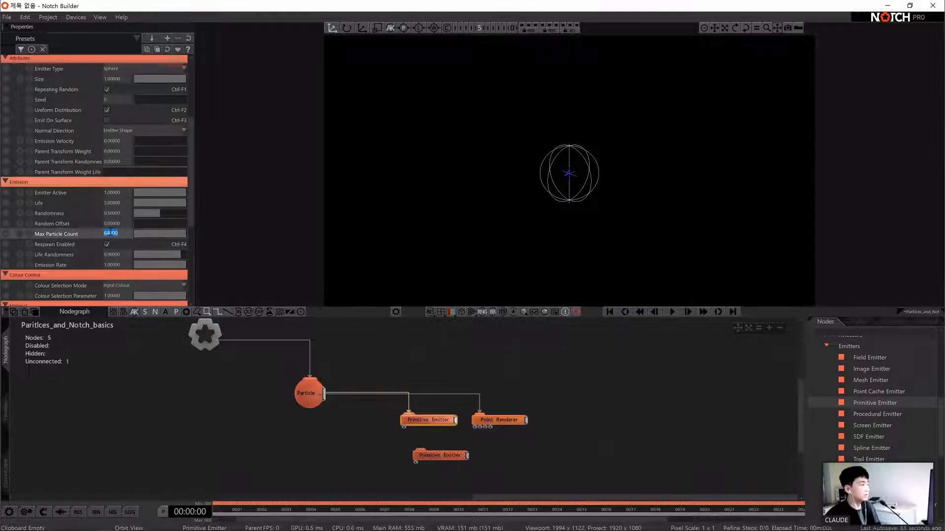
text(30000)
key(Return)
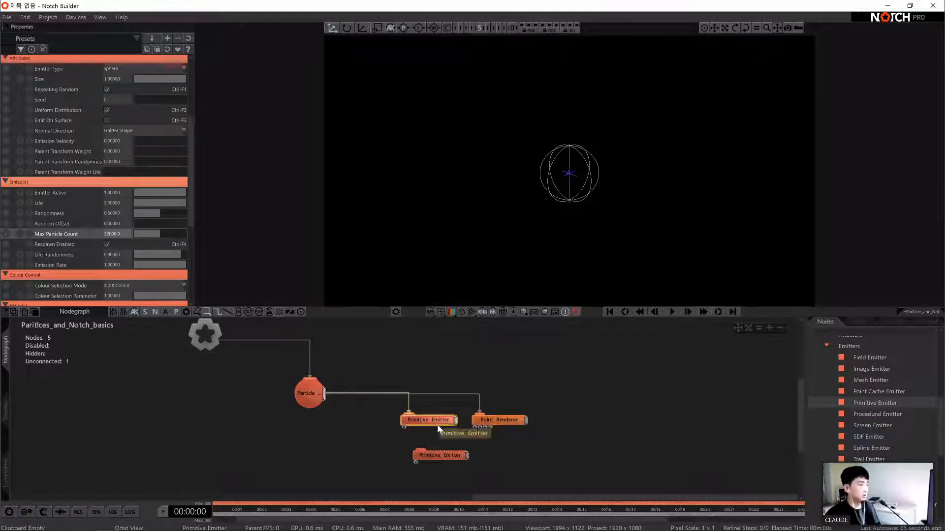
click(111, 235)
text(32000)
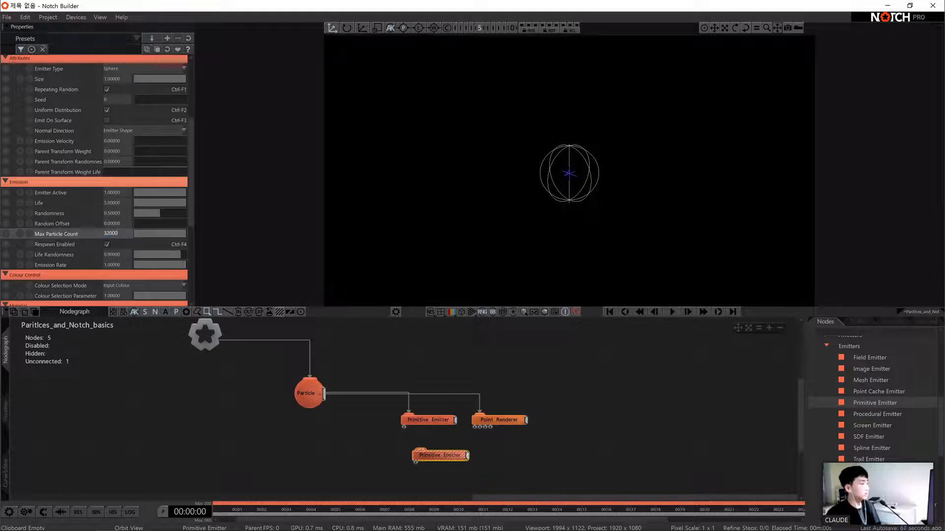
key(Return)
Delete the second Primitive Emitter and set the remaining emitter's Max Particle Count to 64000
key(Delete)
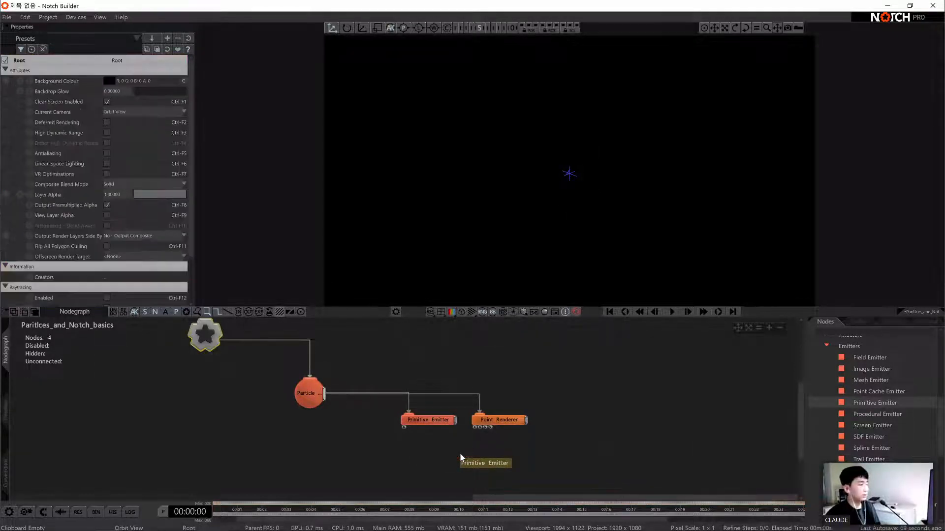
click(418, 420)
click(116, 233)
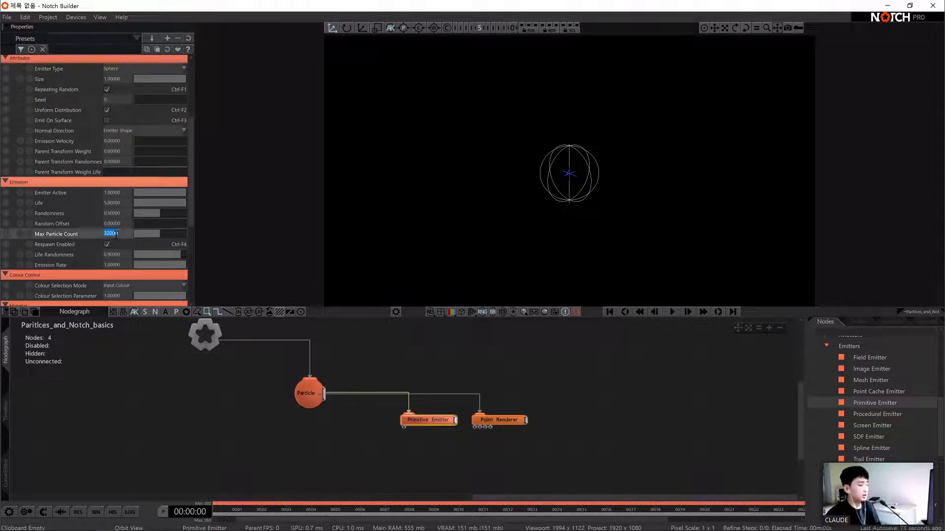
text(64000)
key(Return)
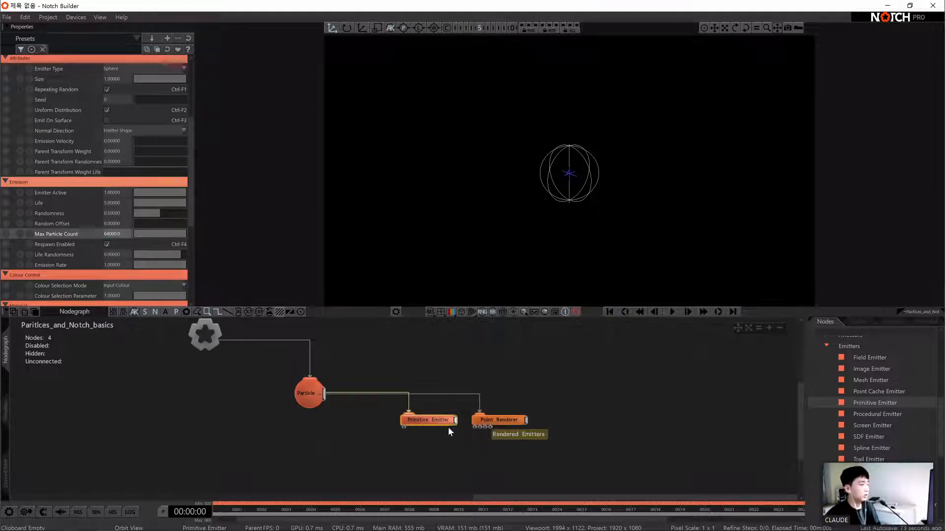
click(112, 235)
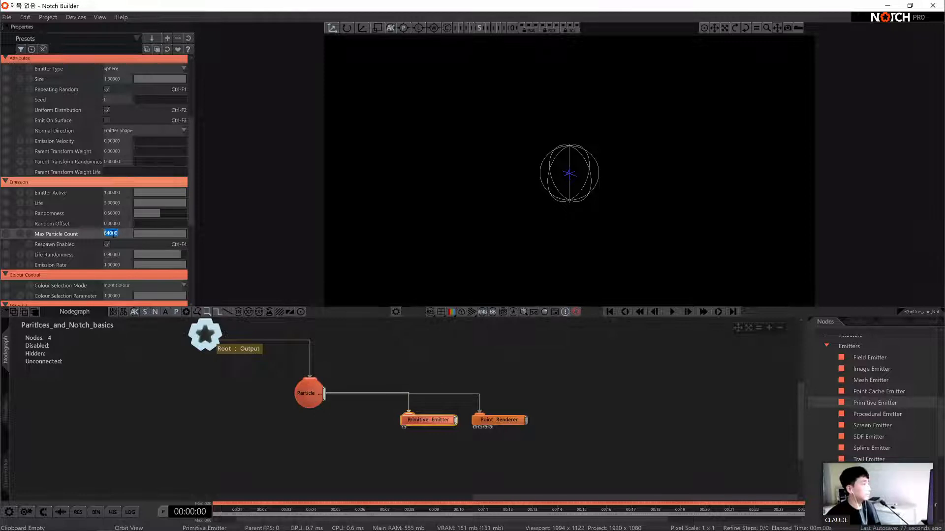
click(448, 421)
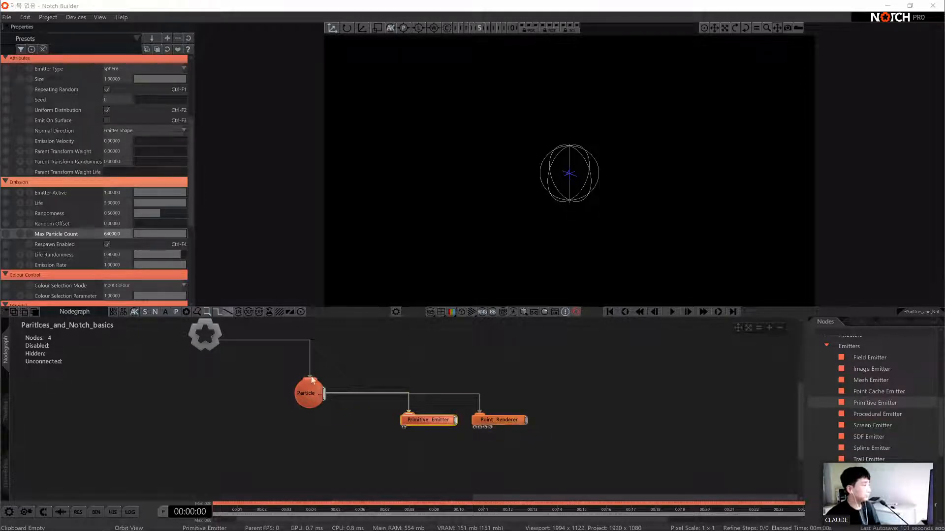
Deselect the nodes and play the timeline to preview the emitted particles in the viewport
click(255, 358)
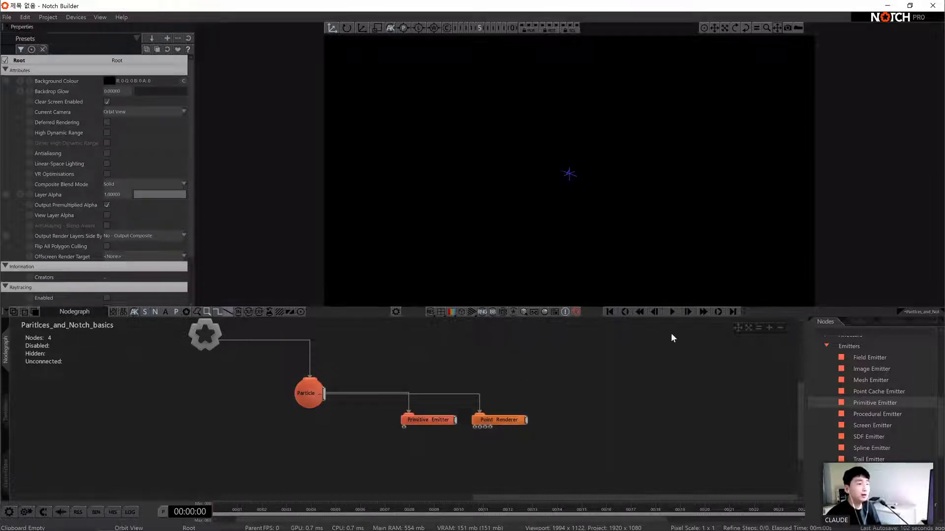
click(671, 311)
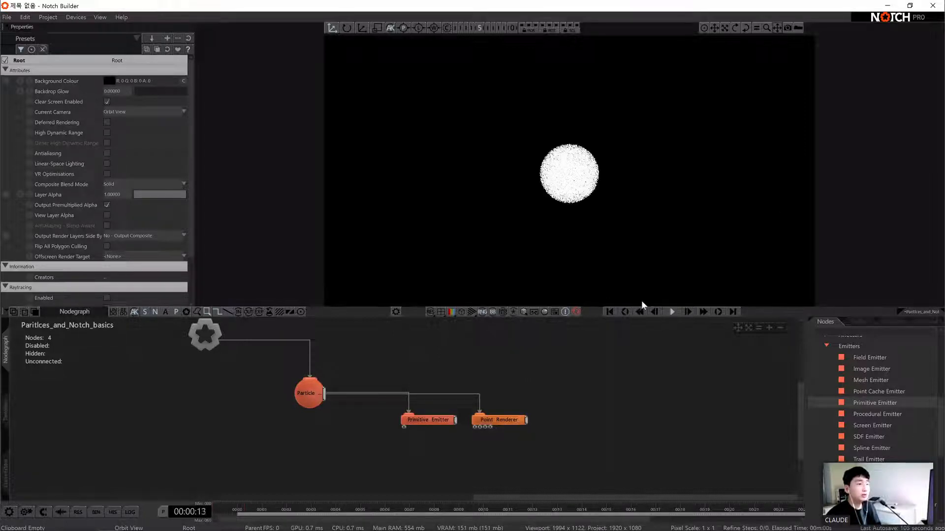
click(673, 313)
click(671, 312)
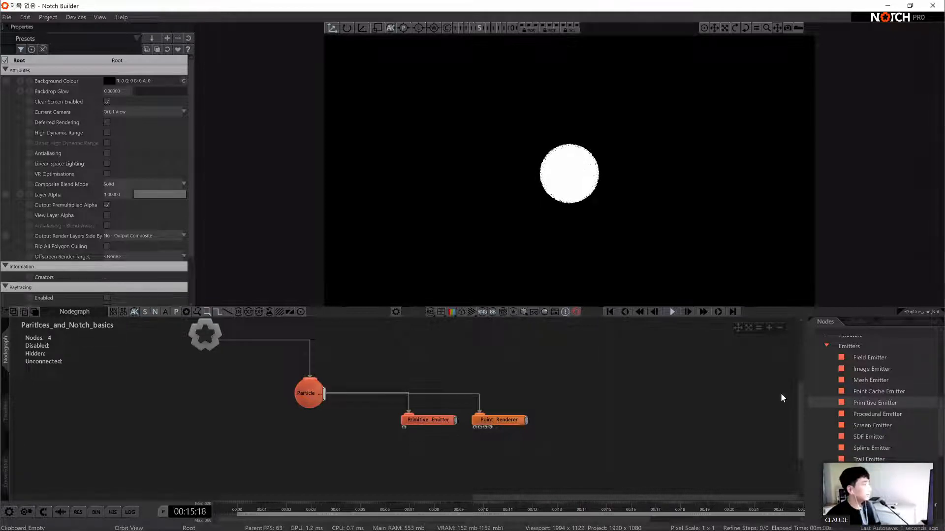
Expand the Affectors group and add a Turbulence Affector node below and to the right of the Particle Root
scroll(881, 413, up, 3)
click(857, 366)
scroll(864, 412, down, 7)
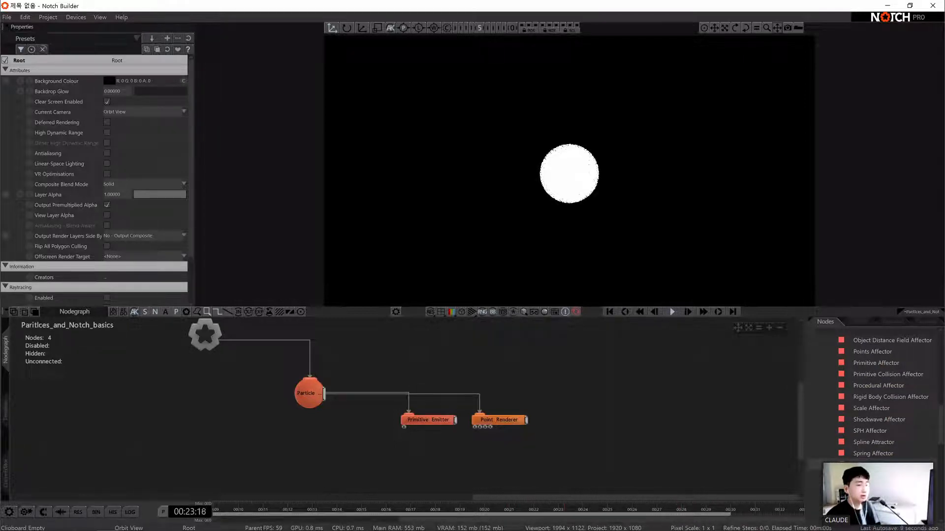
drag(343, 411, 346, 415)
Shift the Primitive Emitter and Point Renderer right to make room, and connect the Turbulence Affector to the Particle Root
drag(565, 446, 413, 412)
drag(408, 419, 432, 419)
click(354, 422)
drag(354, 424, 366, 425)
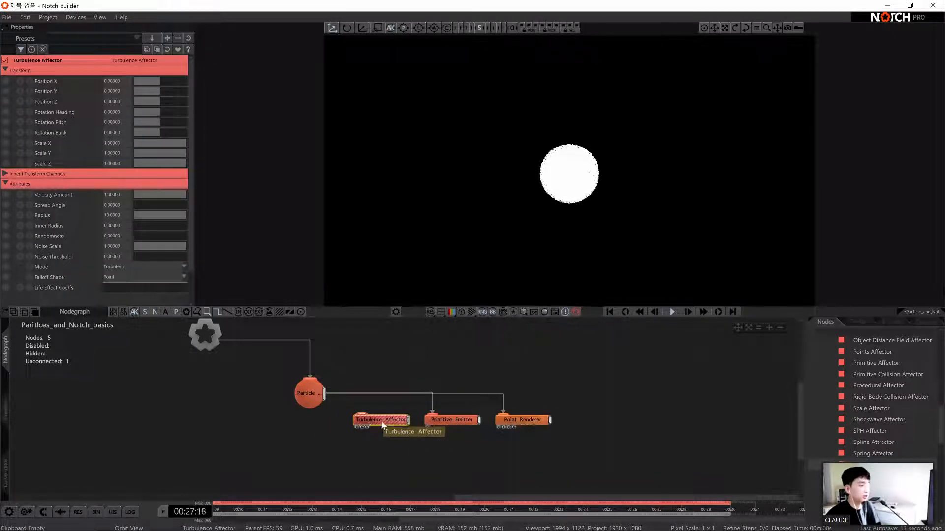
drag(324, 394, 373, 422)
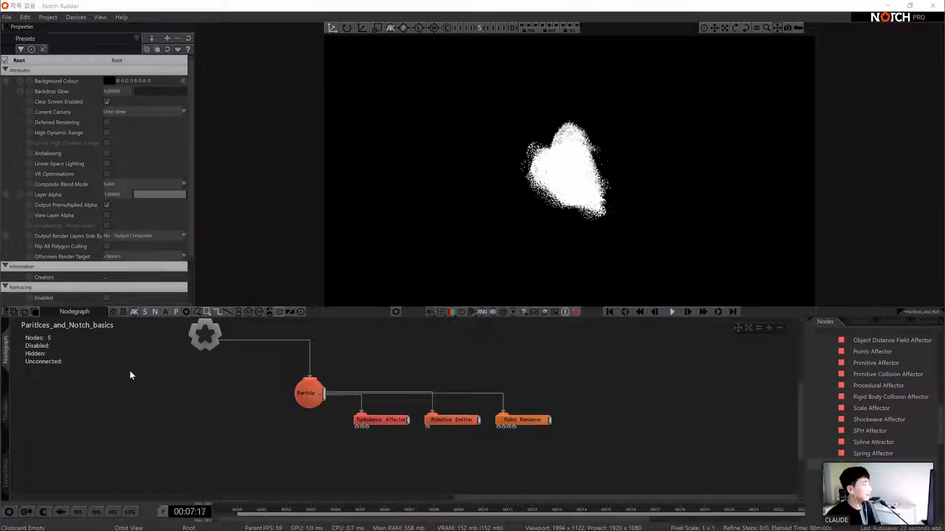
Examine the Turbulence Affector's attributes and the Point Renderer's particle size and alpha settings
click(383, 420)
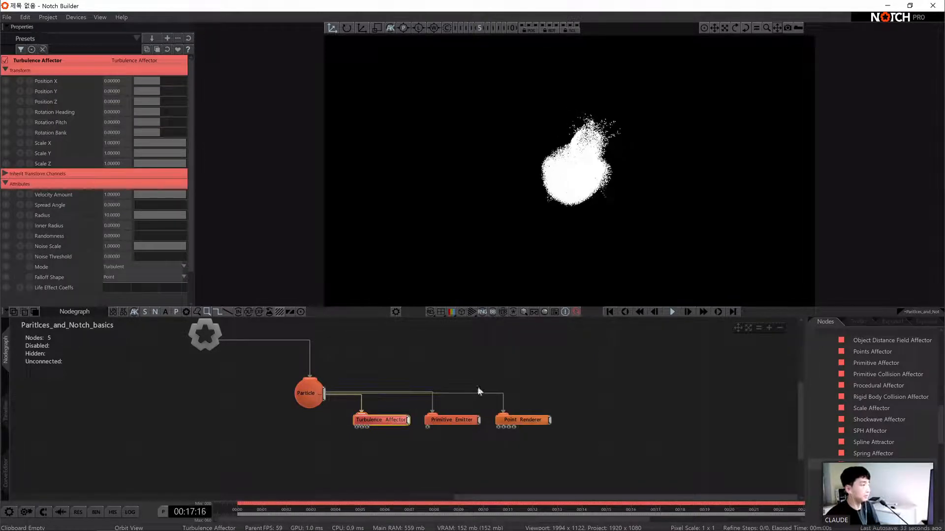
click(521, 420)
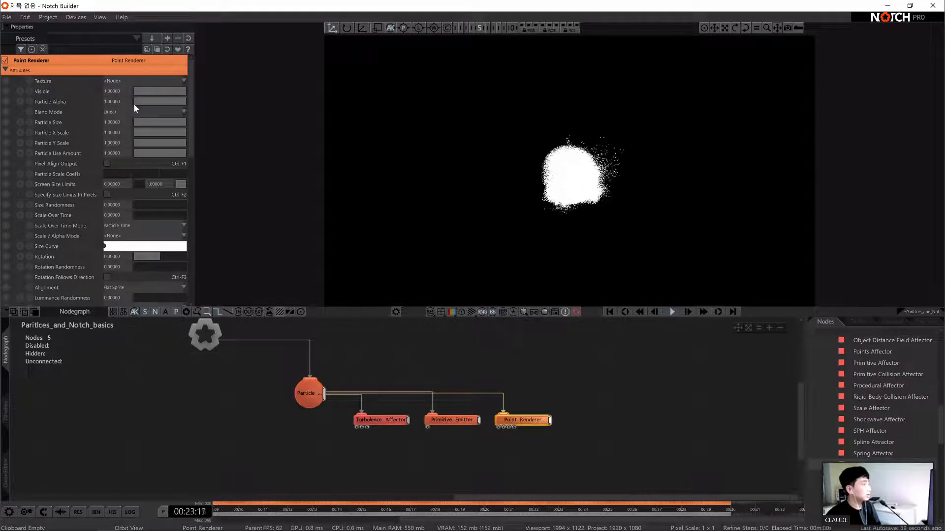
drag(143, 123, 147, 103)
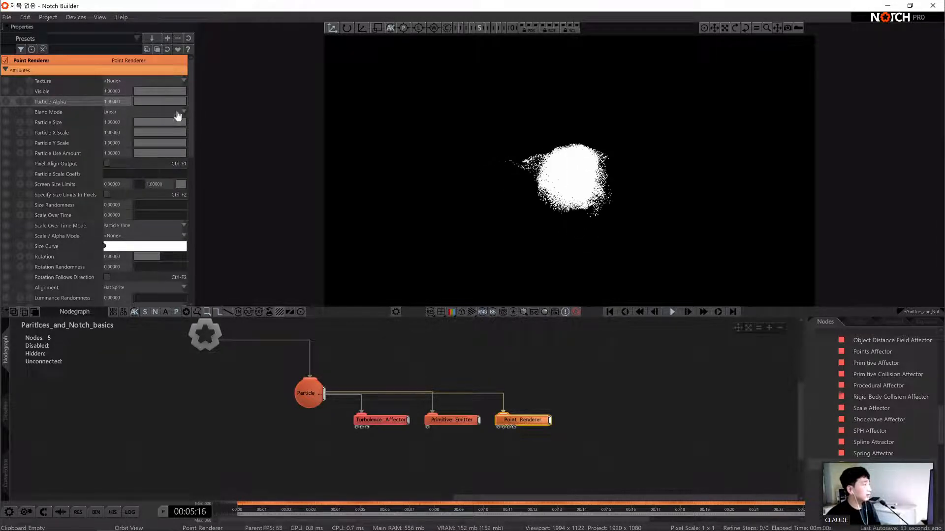
Reduce the Point Renderer's Particle Alpha to about 0.17 and its Particle Size to about 0.43
mouse_move(170, 103)
mouse_down()
mouse_move(143, 100)
mouse_move(167, 121)
mouse_up()
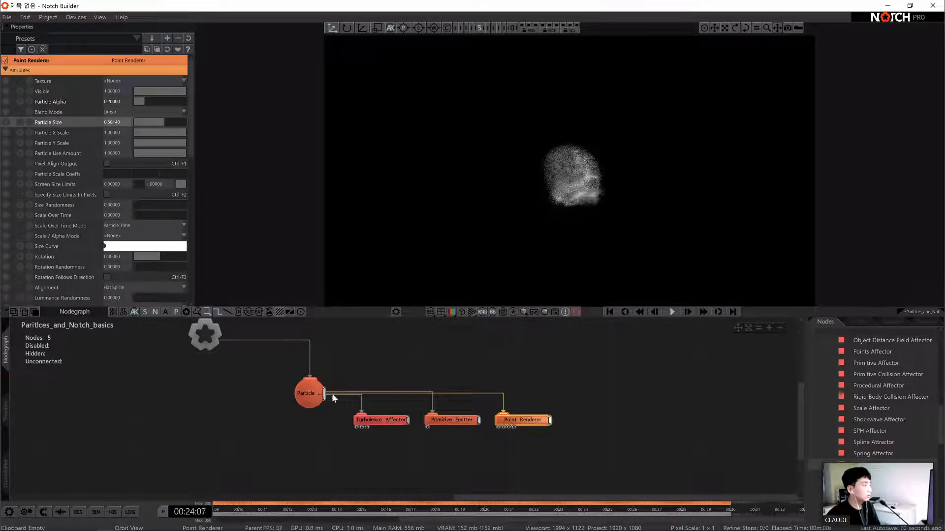
click(147, 102)
click(142, 101)
click(156, 122)
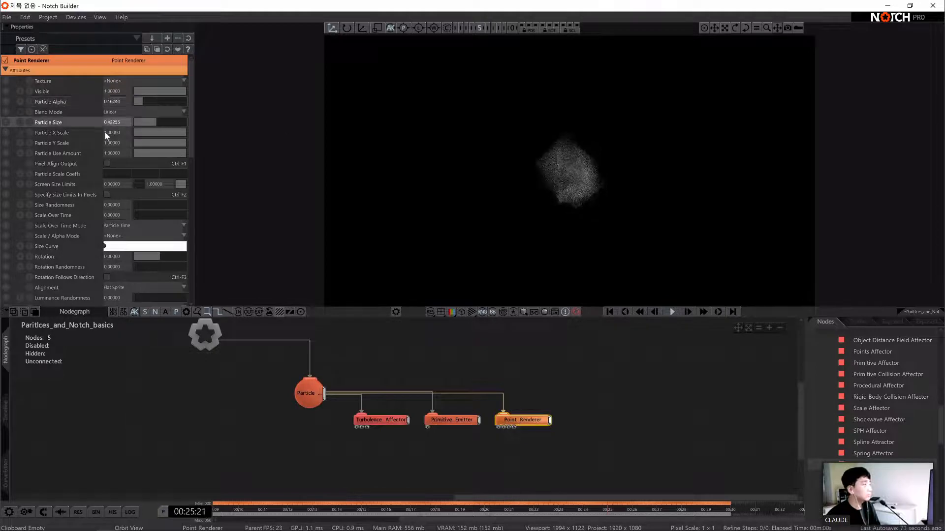
scroll(127, 113, down, 5)
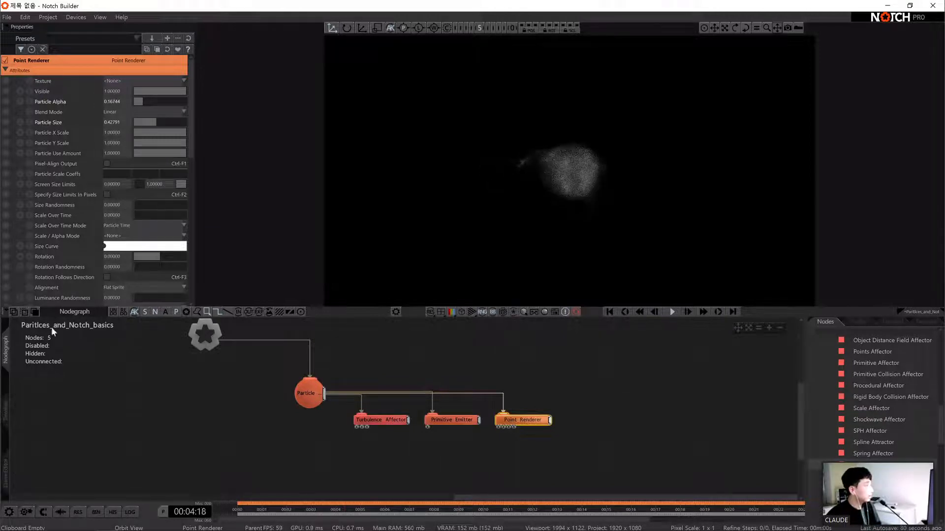
Try lower Noise Scale values on the Turbulence Affector and set its Noise Scale to 5
click(377, 421)
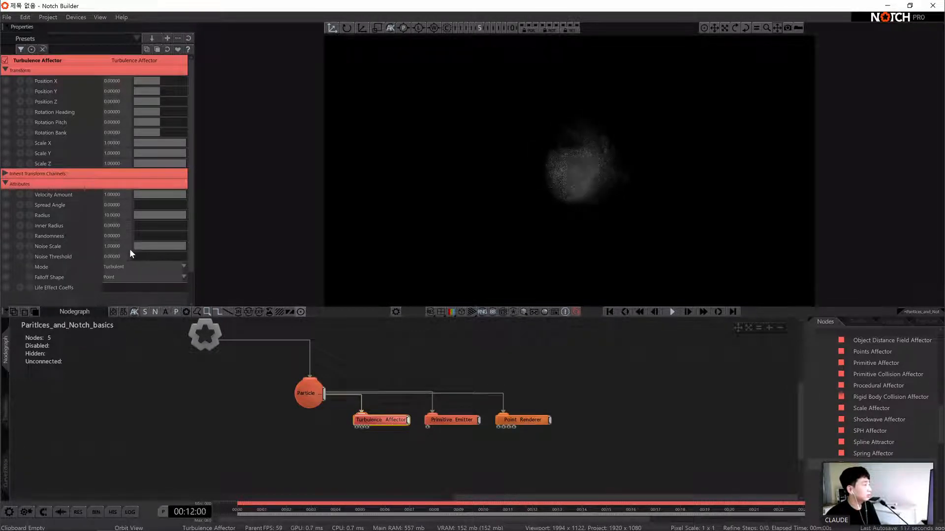
drag(129, 249, 53, 259)
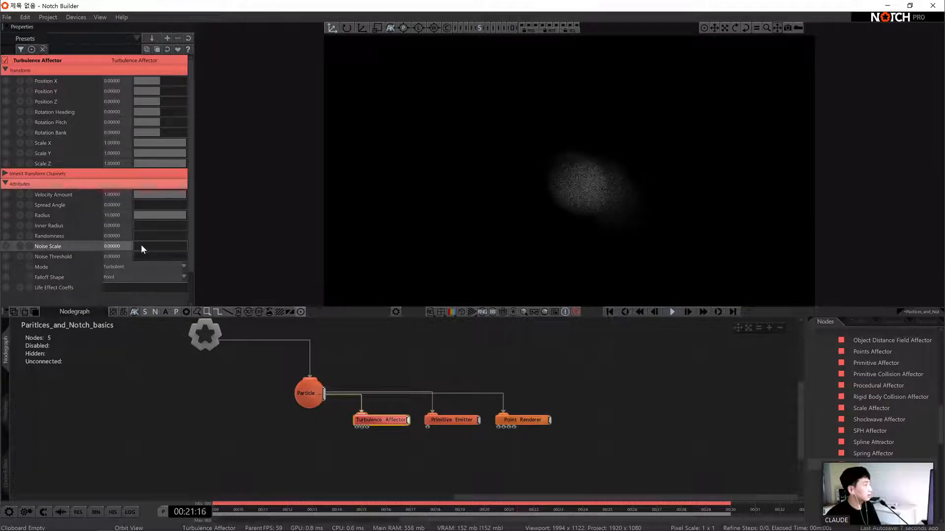
drag(154, 246, 191, 247)
drag(100, 245, 152, 246)
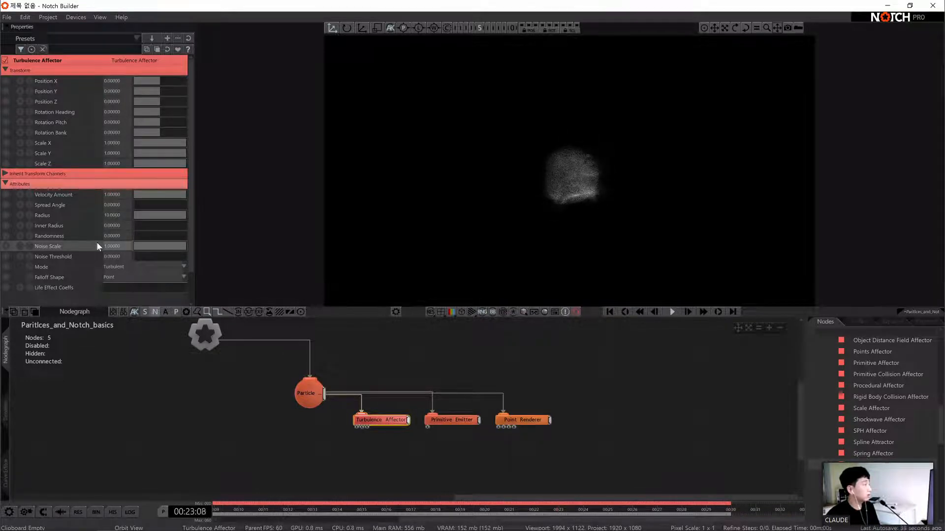
click(140, 248)
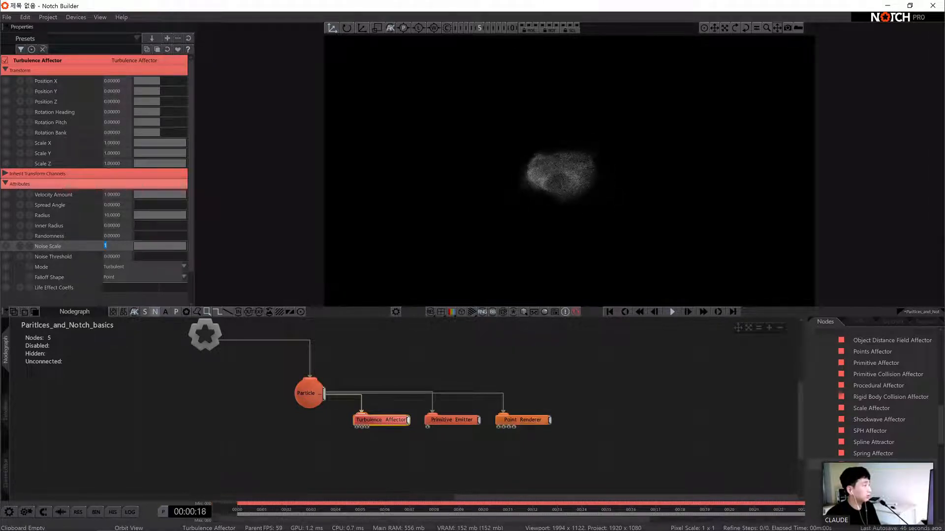
text(5)
key(Return)
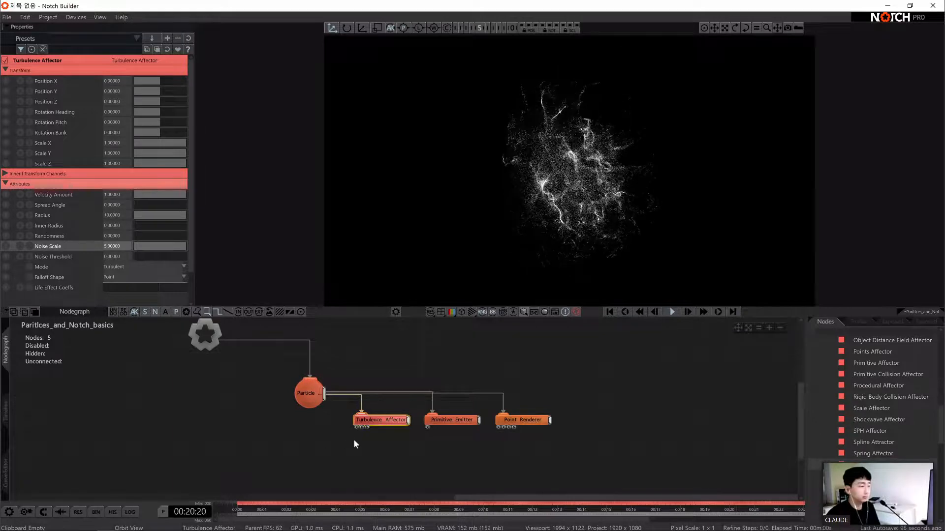
Add a Primitive Affector node and attach it to the Particle Root directly below the Turbulence Affector
scroll(876, 389, up, 1)
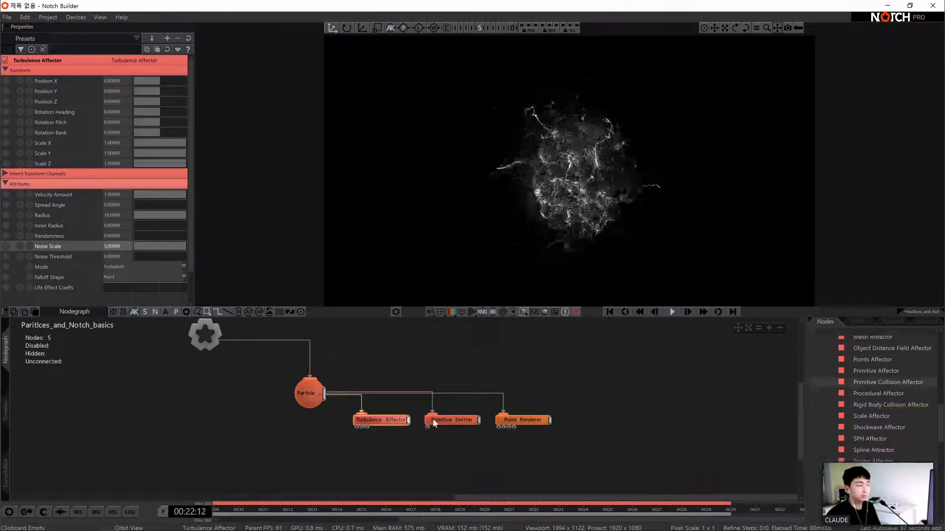
drag(876, 371, 433, 423)
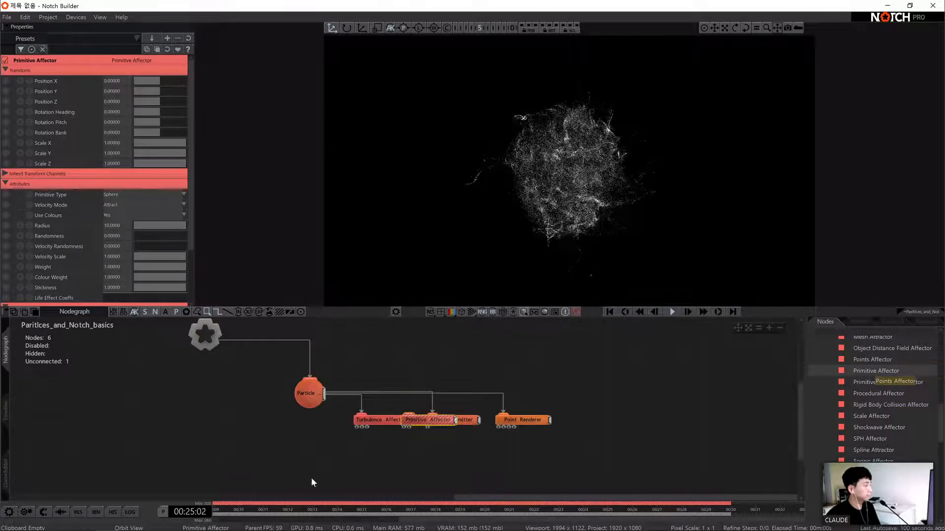
drag(433, 421, 385, 444)
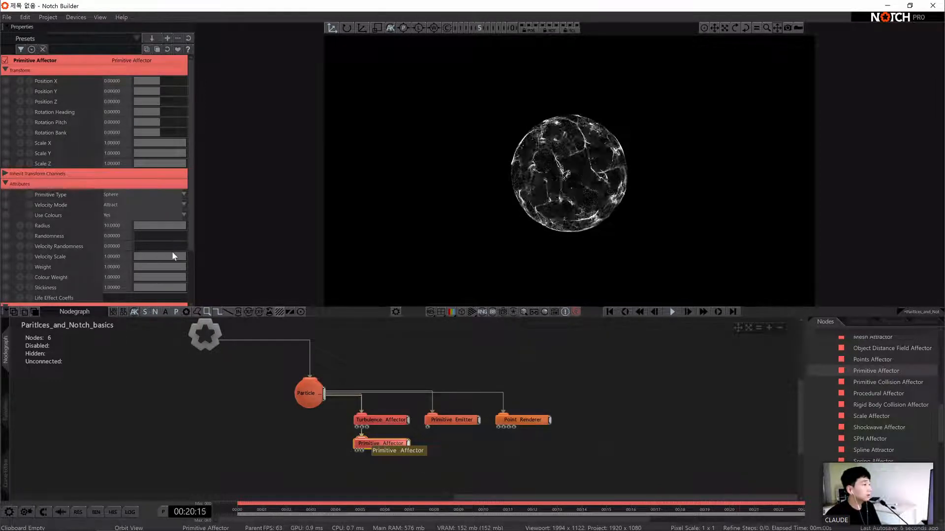
Lower the Primitive Affector's Velocity Scale to about 0.48 and its Weight to about 0.60
drag(164, 256, 159, 256)
scroll(164, 257, down, 1)
drag(185, 251, 155, 241)
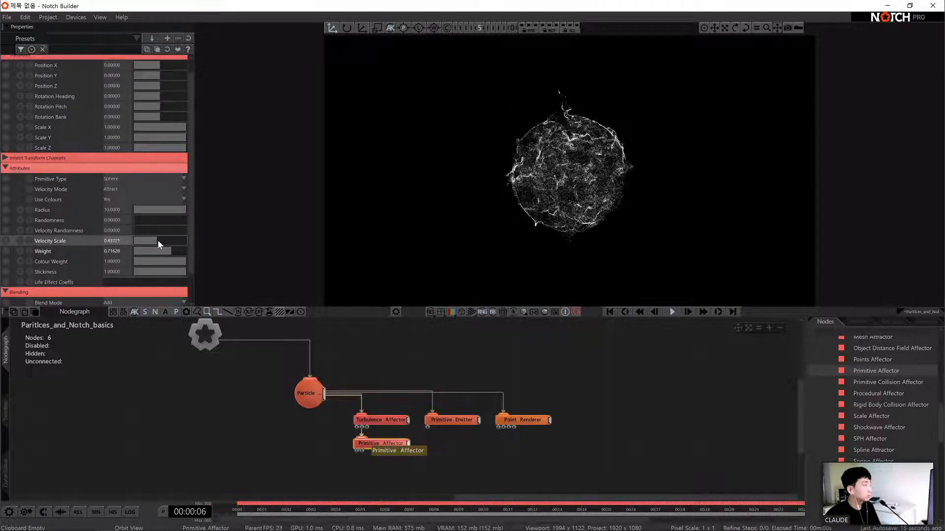
drag(157, 240, 170, 252)
click(170, 251)
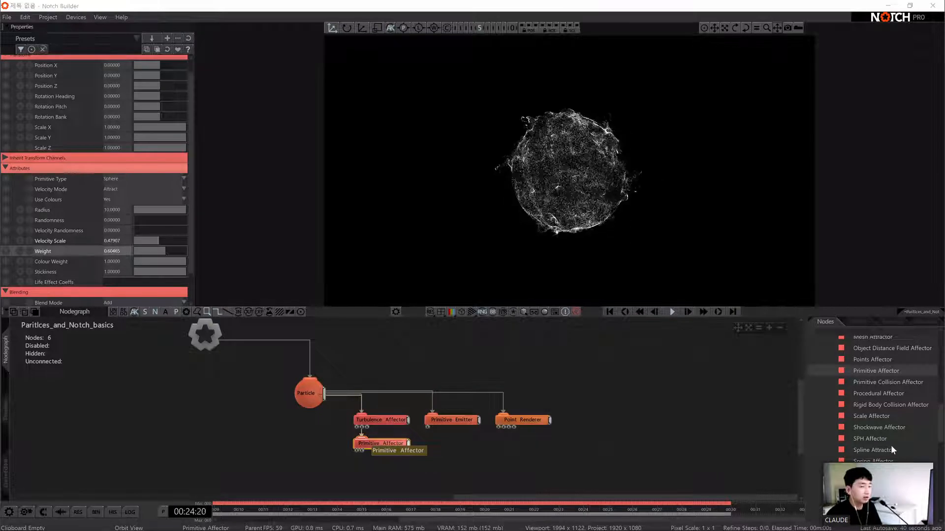
Add a Trail Renderer node below the Point Renderer and connect it to the Particle Root
scroll(879, 442, down, 5)
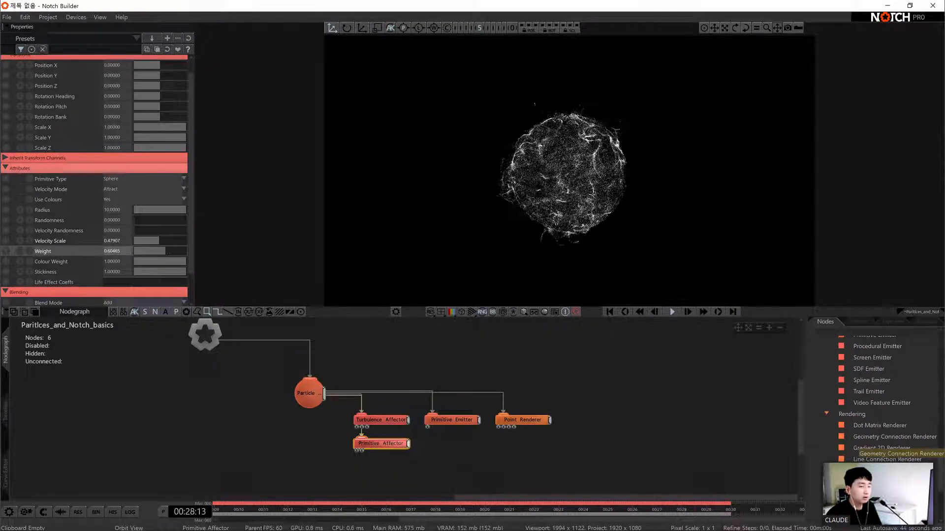
scroll(869, 445, down, 1)
drag(872, 445, 516, 453)
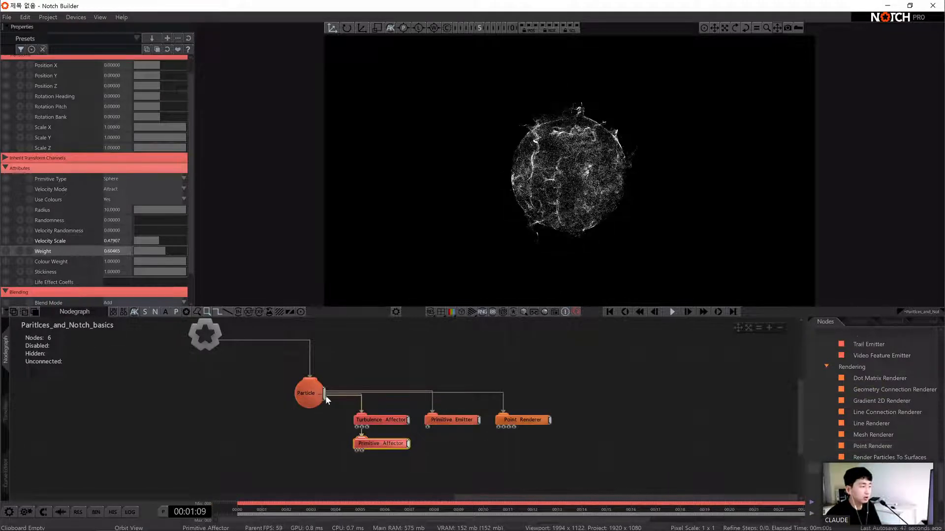
click(511, 455)
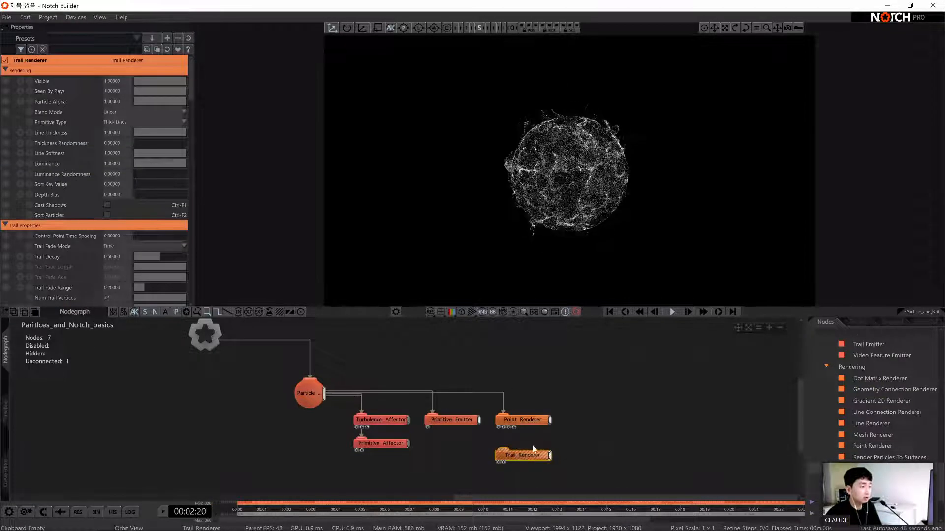
drag(516, 457, 518, 444)
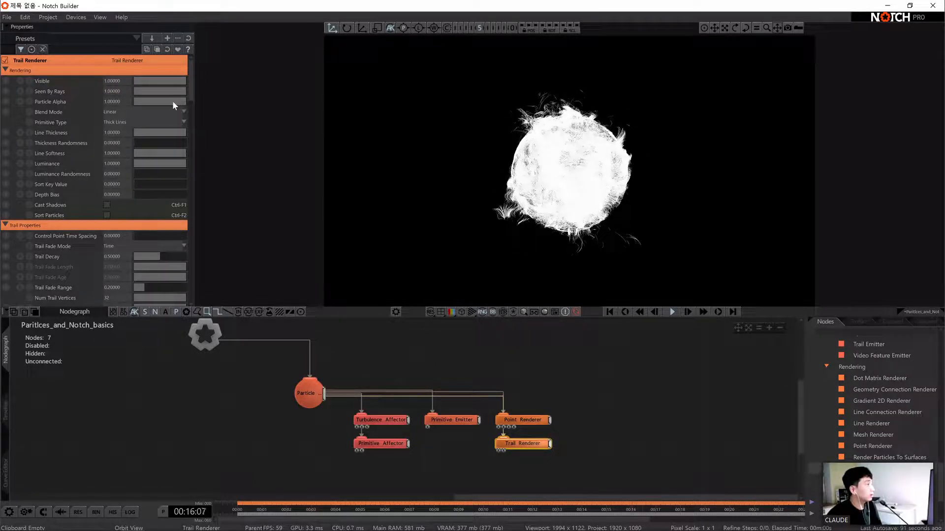
Reduce the Trail Renderer's Particle Alpha to about 0.12 and bring the particle sphere closer in the viewport
click(143, 103)
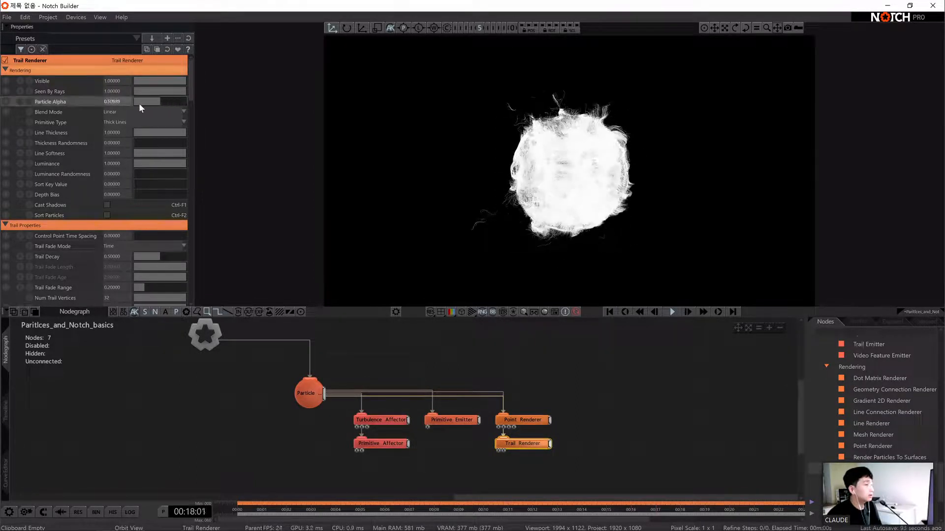
click(139, 103)
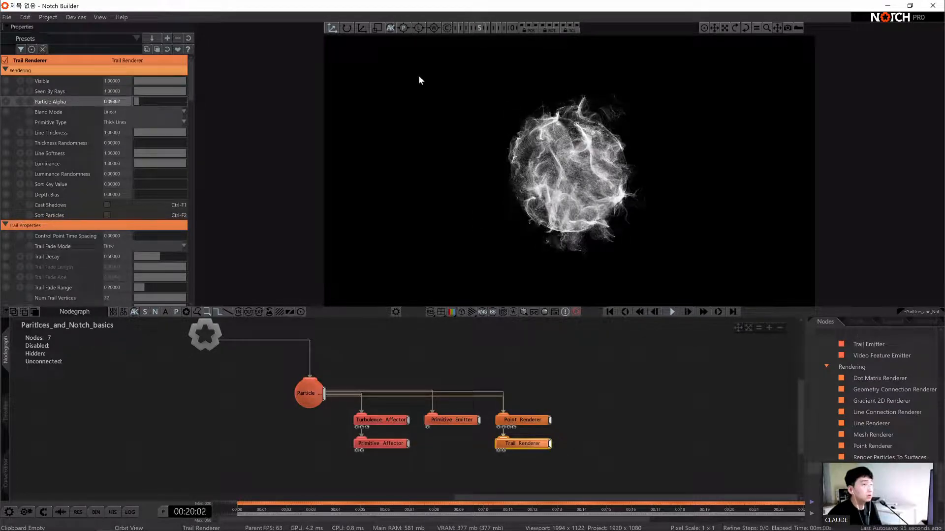
mouse_move(724, 28)
mouse_down()
mouse_move(762, 28)
mouse_move(735, 28)
mouse_up()
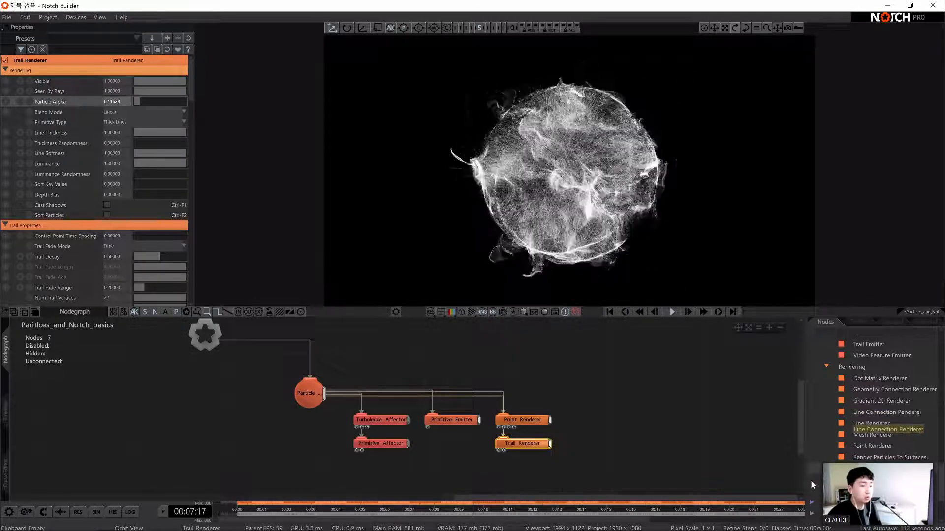
Add a Frame Feedback node from the Post-FX Blur group above and to the right of the renderers
scroll(841, 445, down, 1)
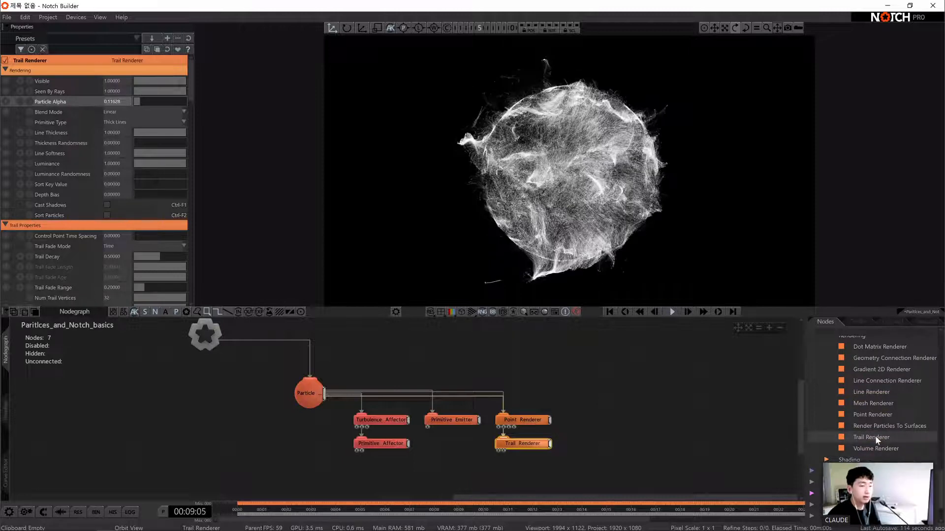
scroll(887, 436, down, 2)
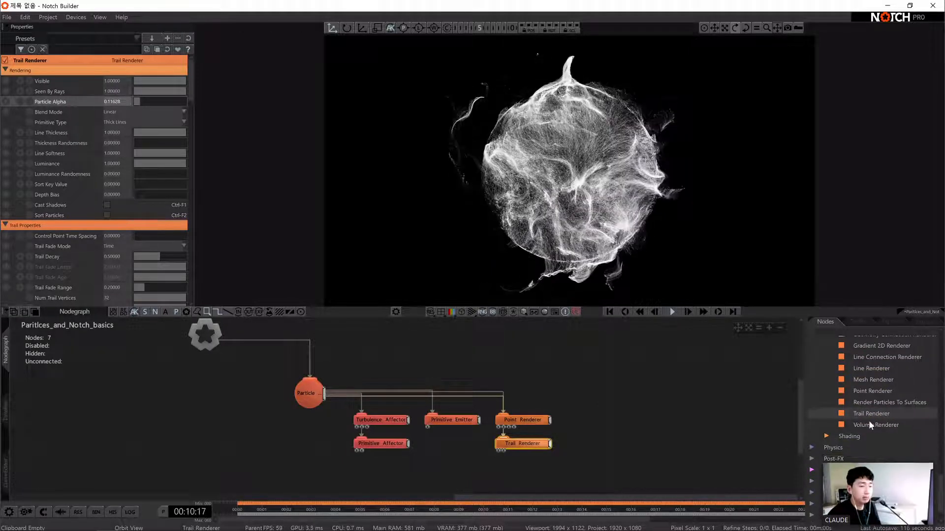
scroll(884, 423, down, 3)
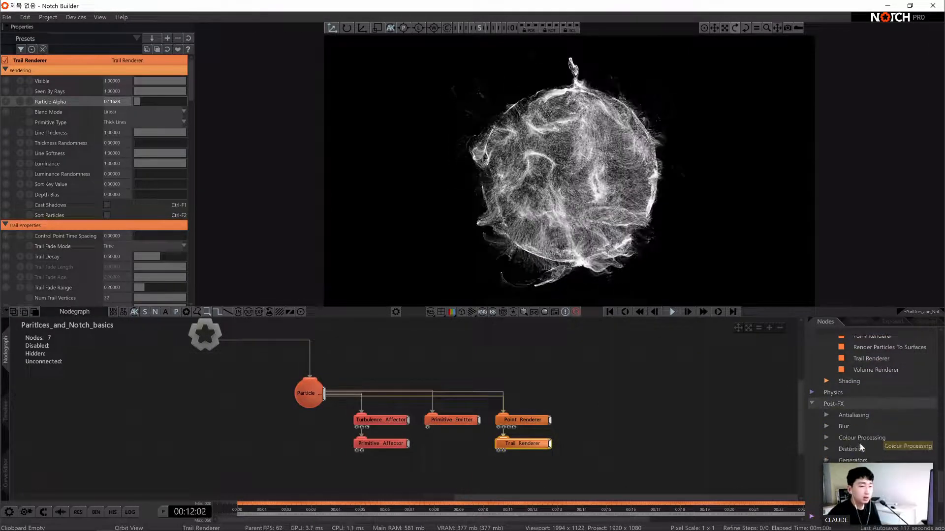
click(850, 429)
scroll(878, 451, down, 2)
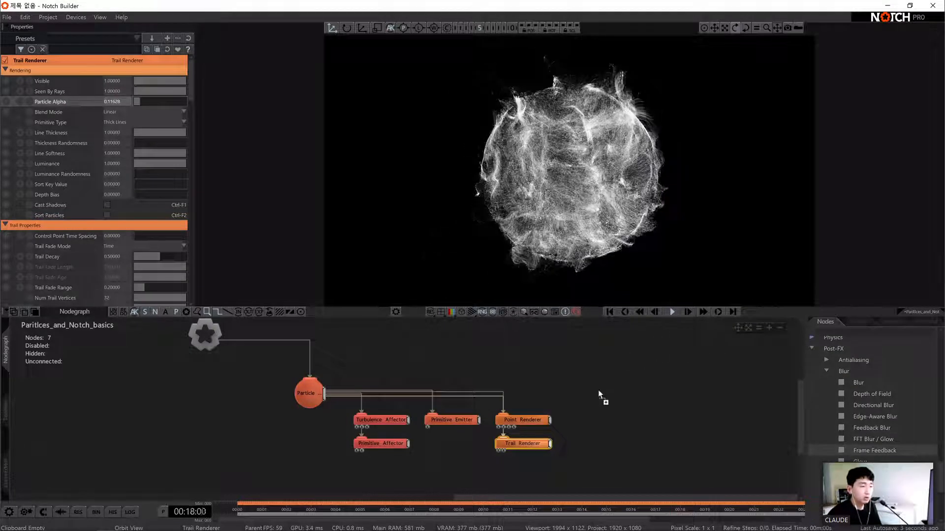
drag(875, 451, 606, 363)
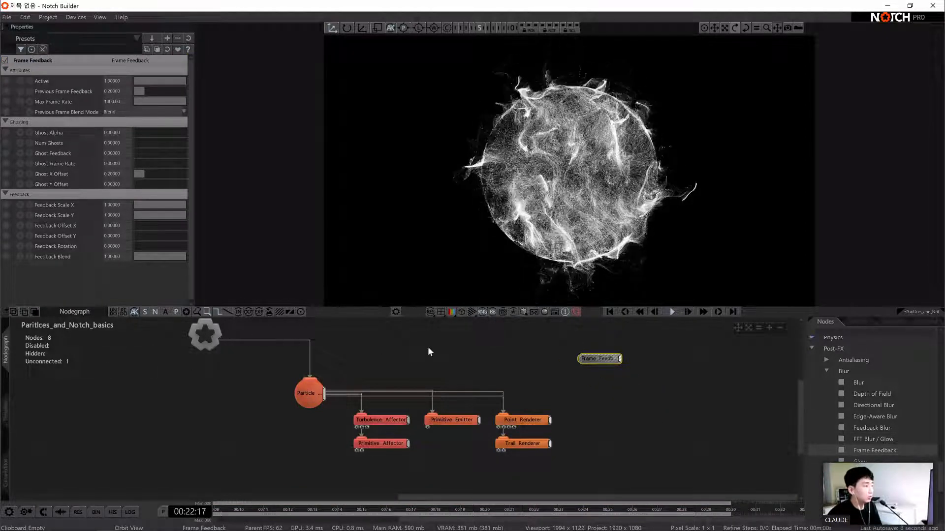
Connect the Frame Feedback node to the main root node and raise its Previous Frame Feedback to about 0.84
drag(578, 363, 566, 352)
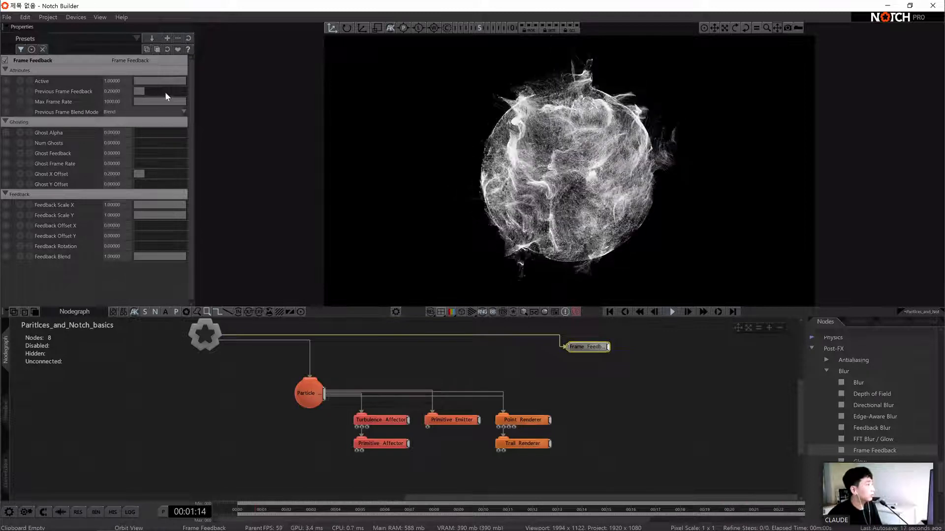
drag(176, 93, 180, 91)
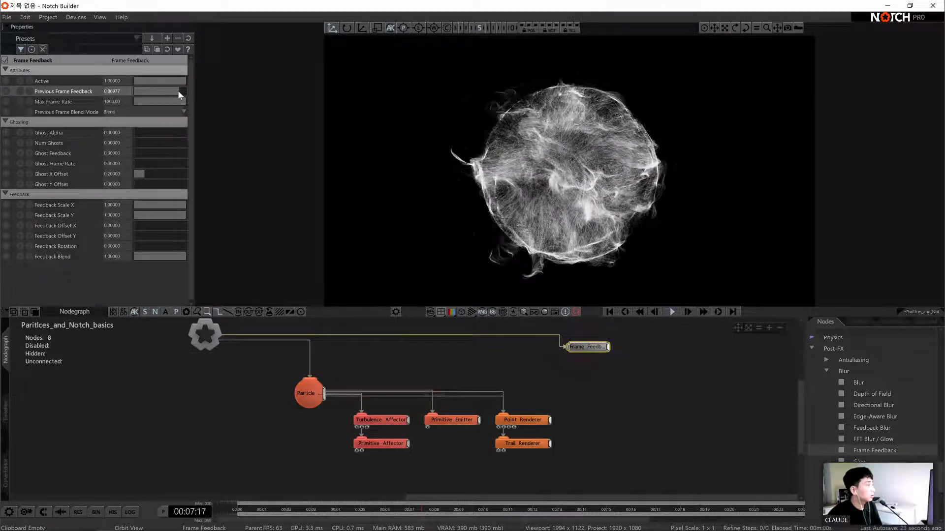
drag(178, 90, 178, 87)
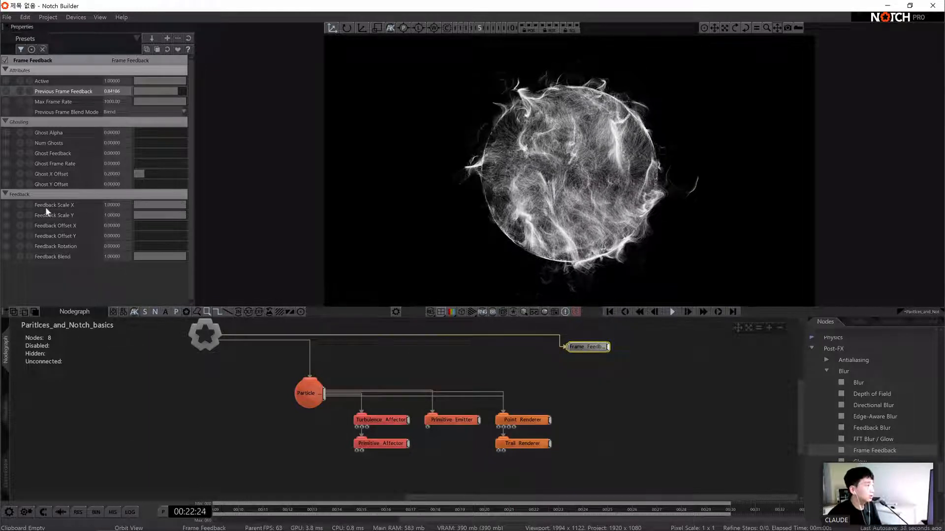
Try slightly lowering the Frame Feedback's Feedback Scale X and Feedback Scale Y one at a time, undoing each change
mouse_move(182, 209)
mouse_down()
mouse_move(170, 212)
mouse_move(178, 211)
mouse_up()
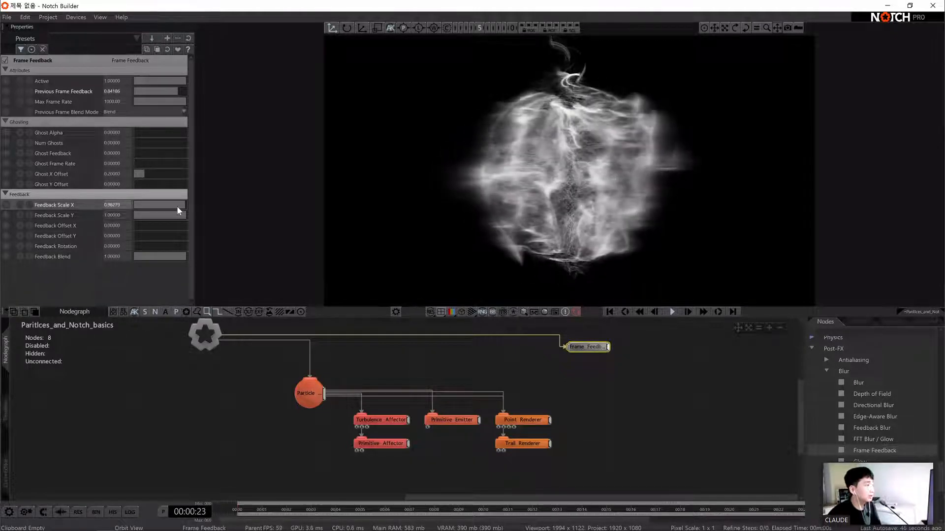
key(ctrl+z)
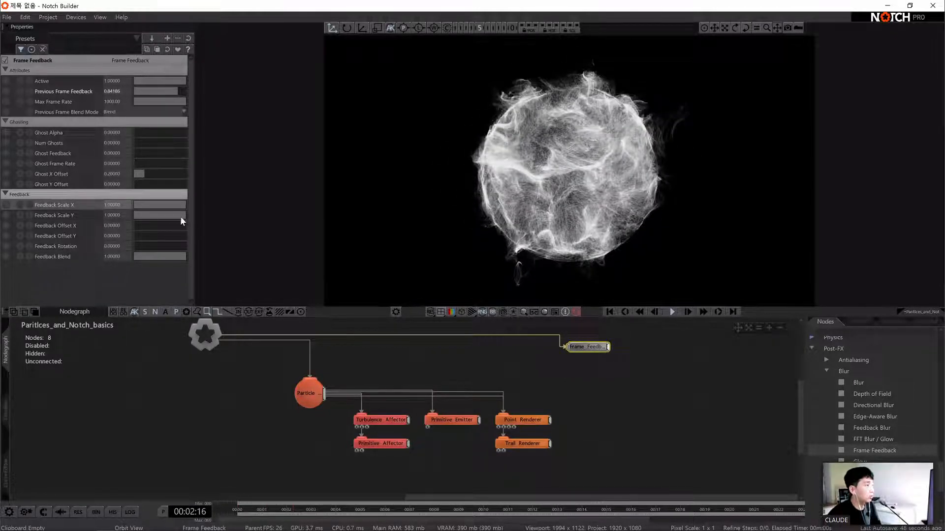
drag(173, 217, 174, 217)
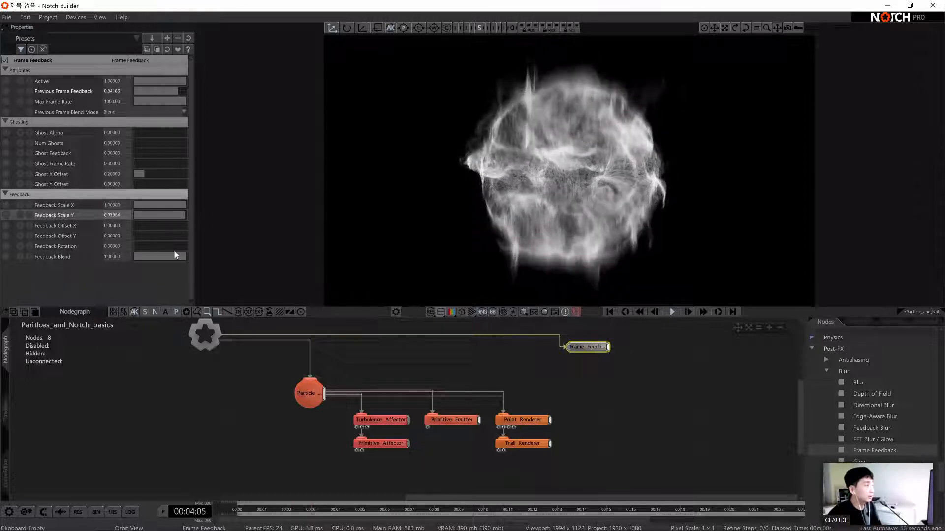
key(ctrl+z)
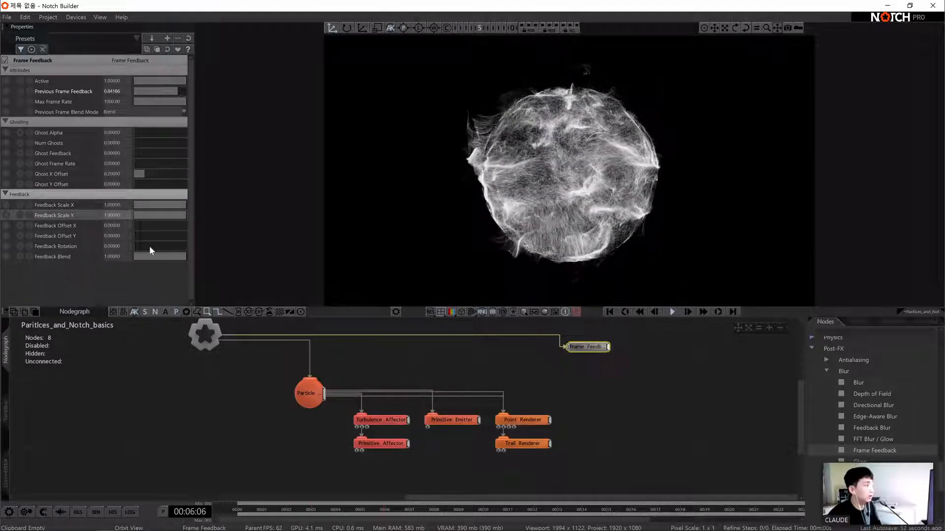
Set the Frame Feedback's Feedback Rotation to about 0.019 and its Feedback Scale X to about 0.99
drag(152, 246, 152, 246)
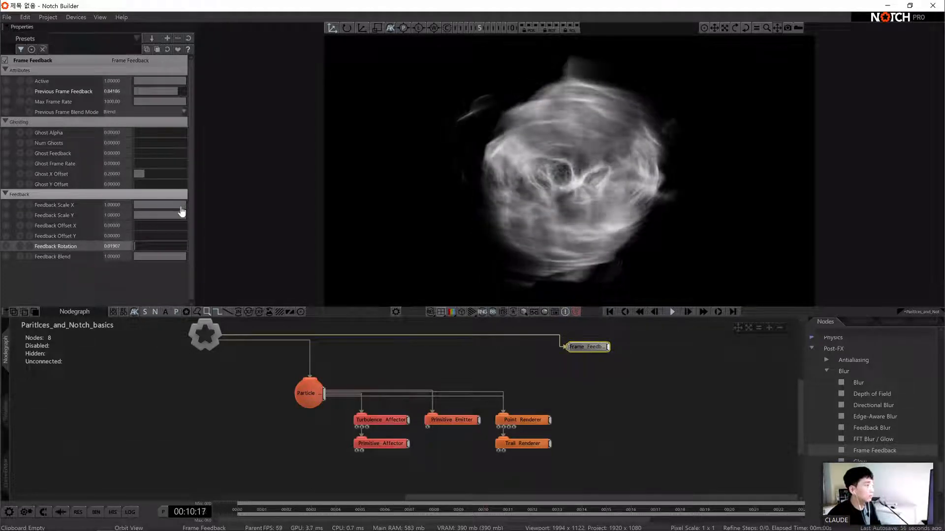
drag(179, 205, 177, 206)
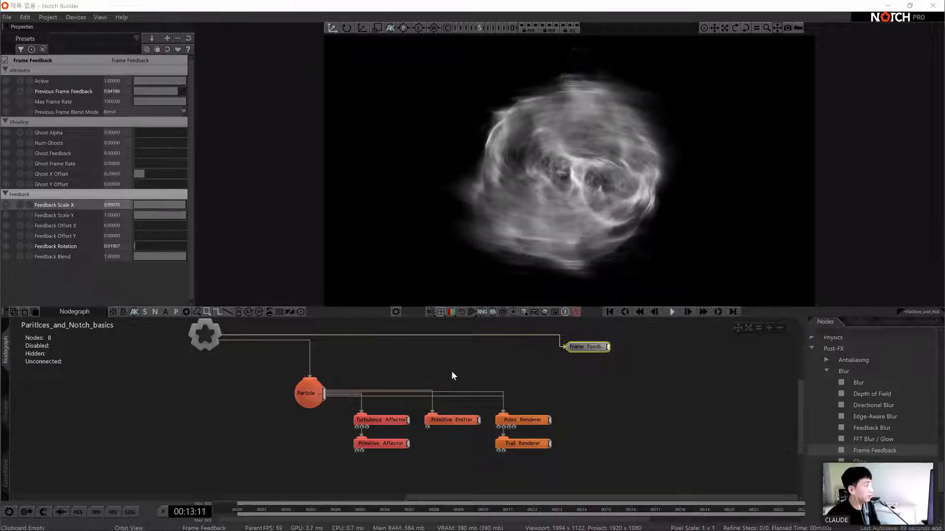
middle_drag(461, 389, 420, 390)
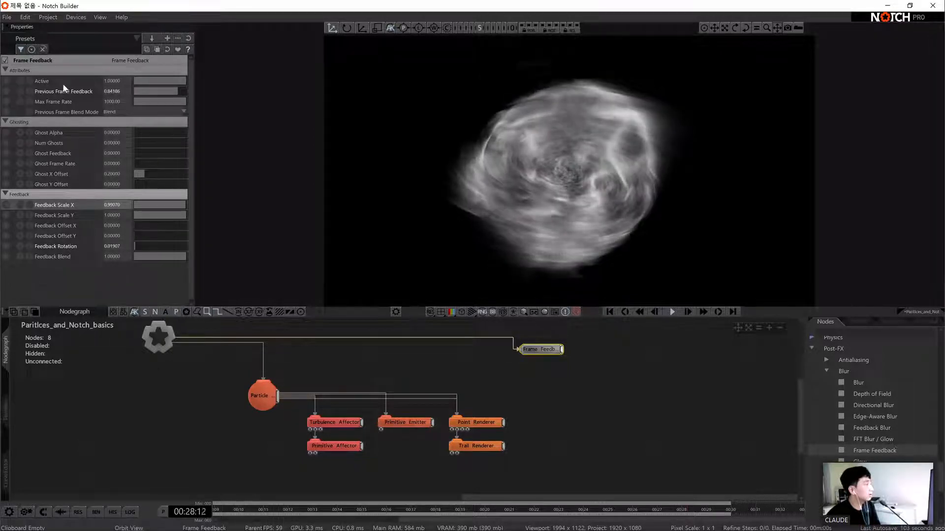
Create a new blank layer with Deferred Rendering enabled
click(10, 19)
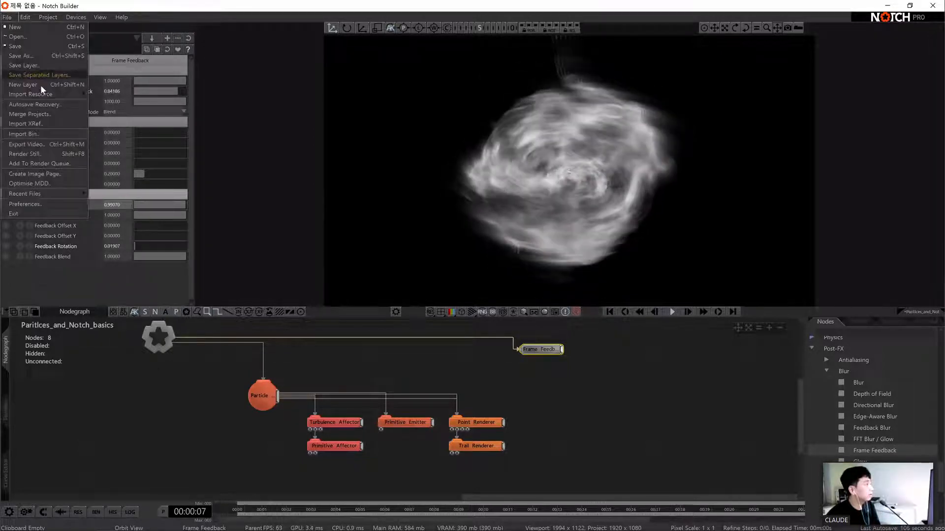
click(41, 84)
key(Escape)
click(9, 19)
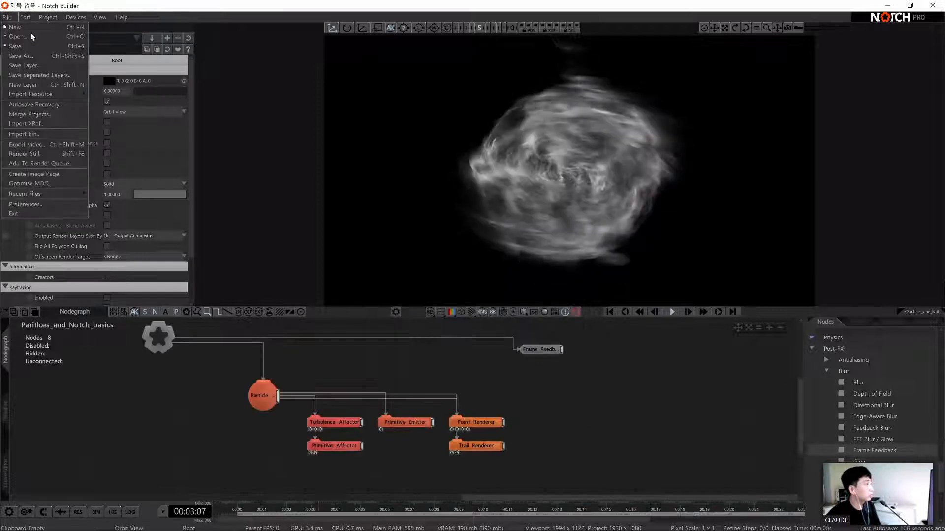
click(63, 84)
drag(408, 128, 304, 119)
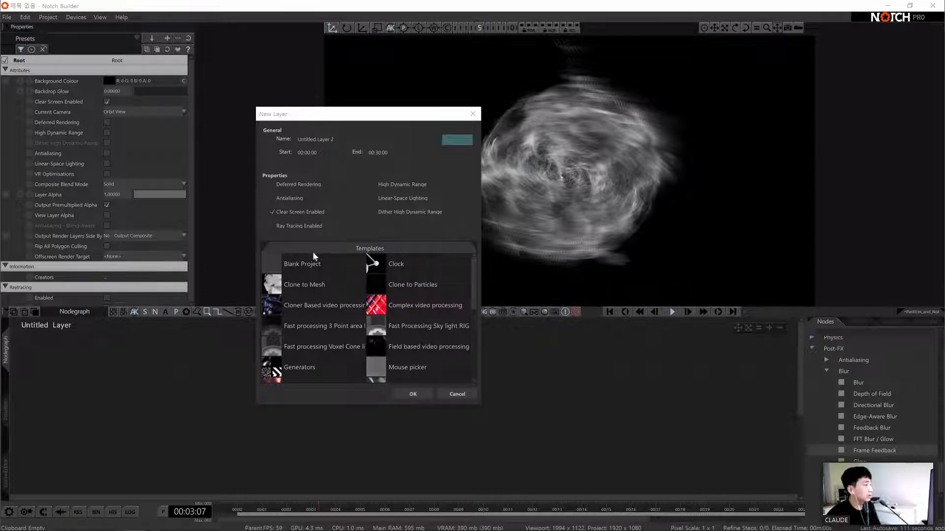
click(309, 185)
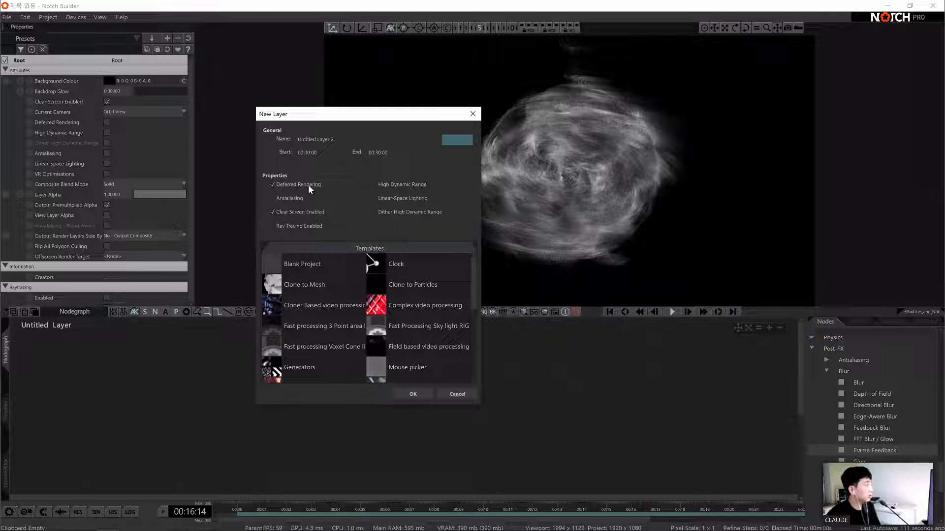
click(418, 393)
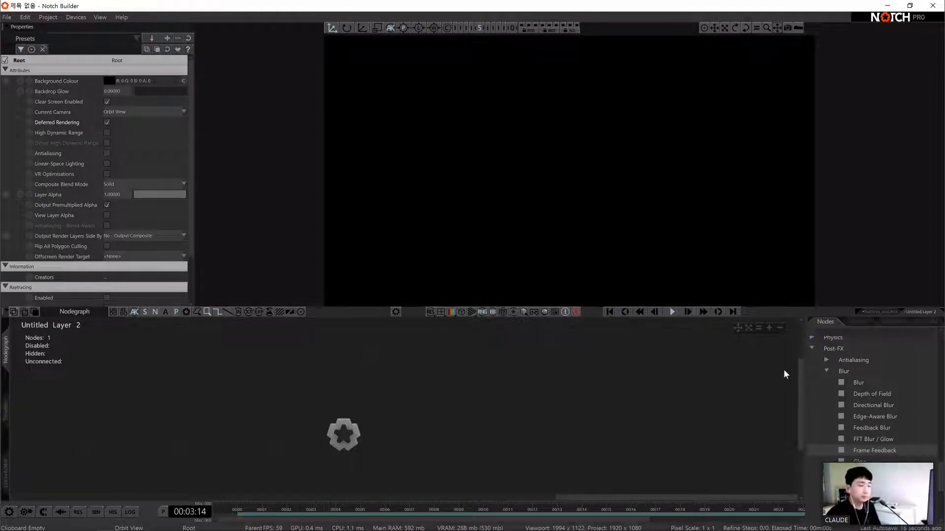
Add a Particle Root node from the Particles group to the new layer and connect it to the main root node
click(812, 349)
scroll(856, 411, up, 5)
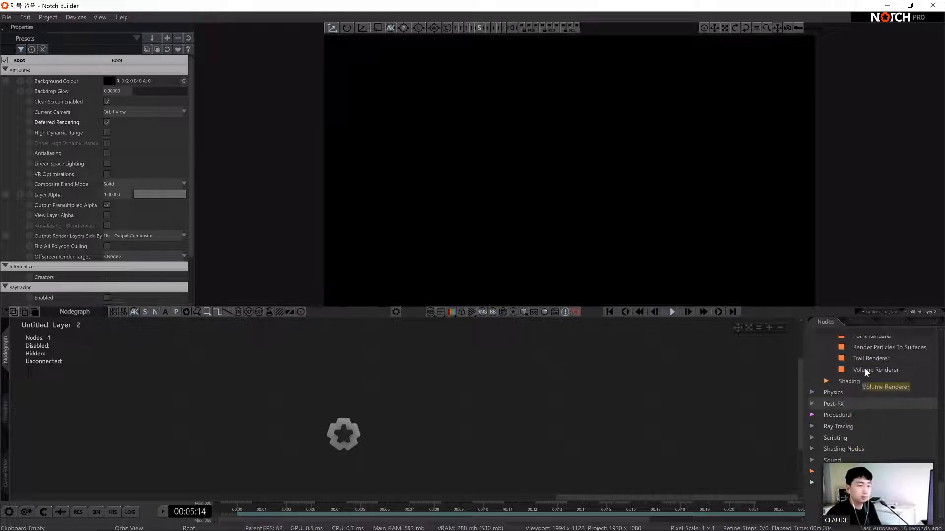
scroll(869, 401, up, 8)
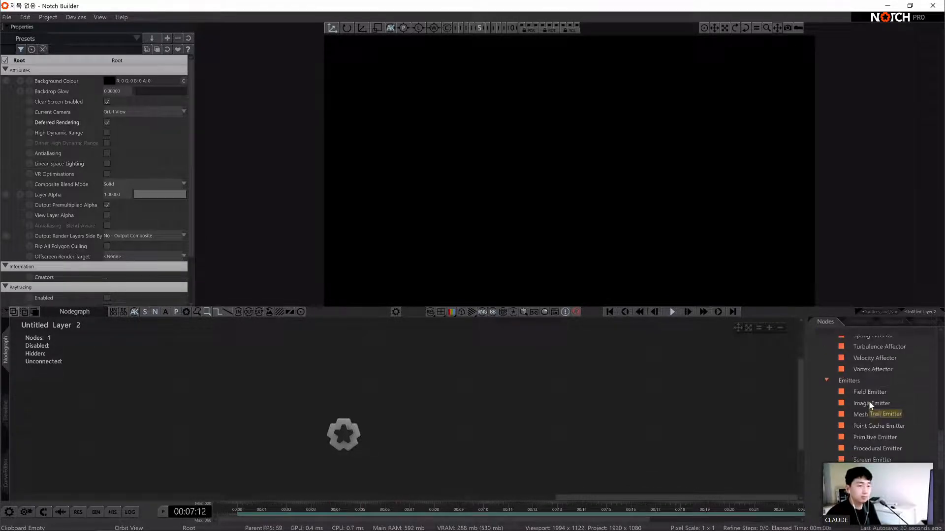
scroll(869, 401, up, 8)
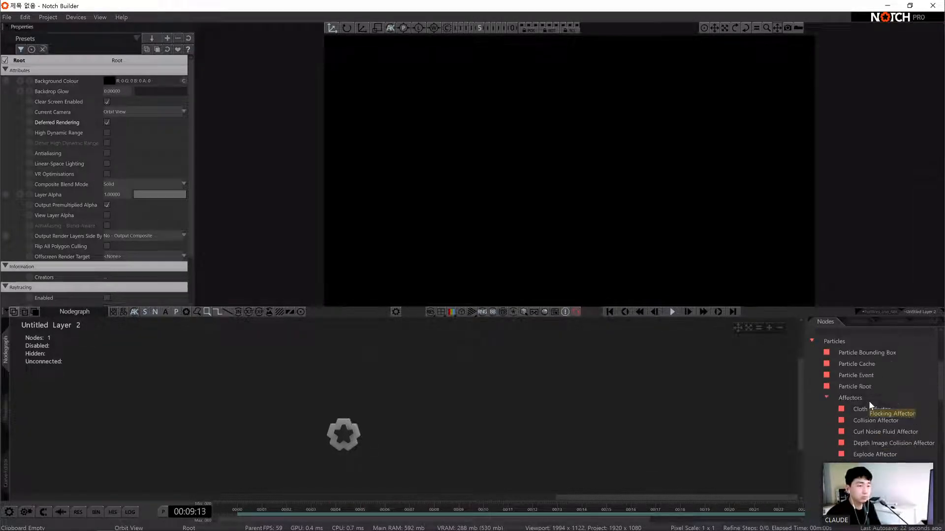
drag(871, 385, 447, 468)
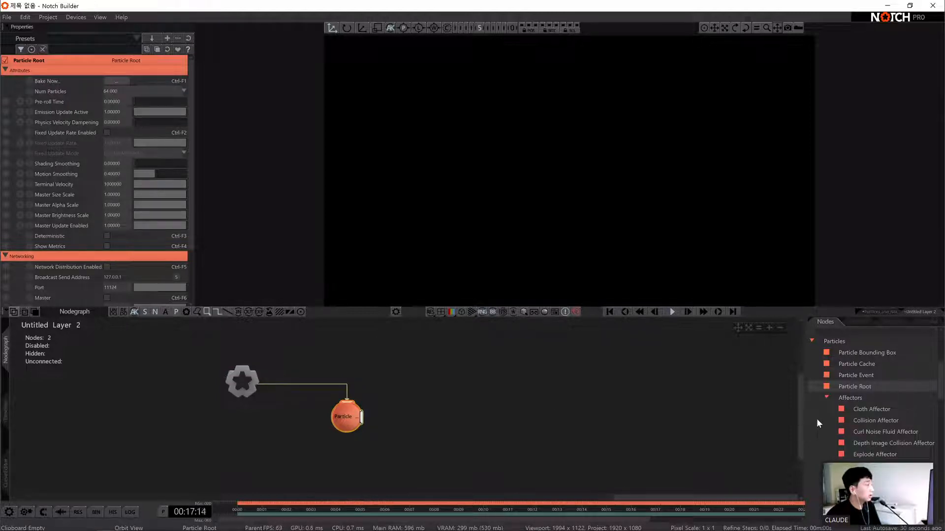
Add a Primitive Emitter node below and beside the Particle Root and connect it to the Particle Root
scroll(863, 421, down, 1)
click(852, 373)
scroll(871, 408, down, 1)
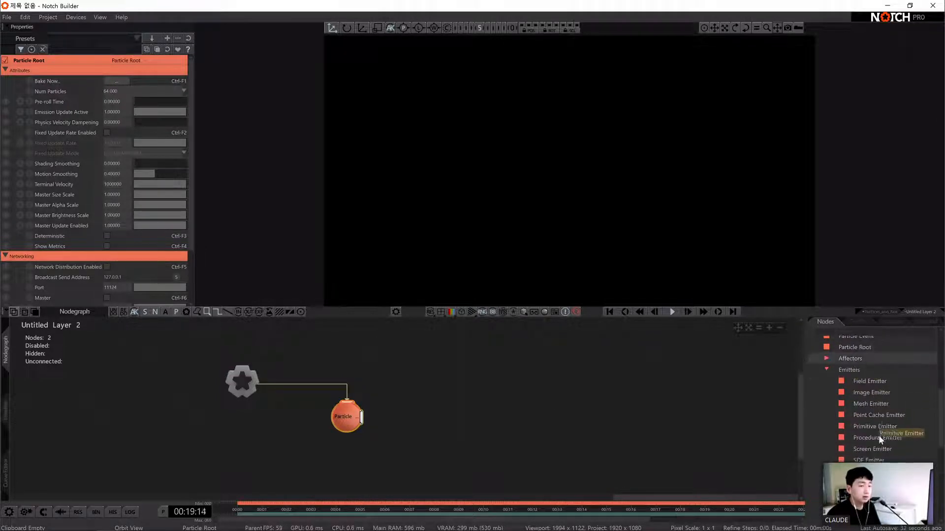
drag(888, 425, 467, 444)
drag(360, 418, 467, 444)
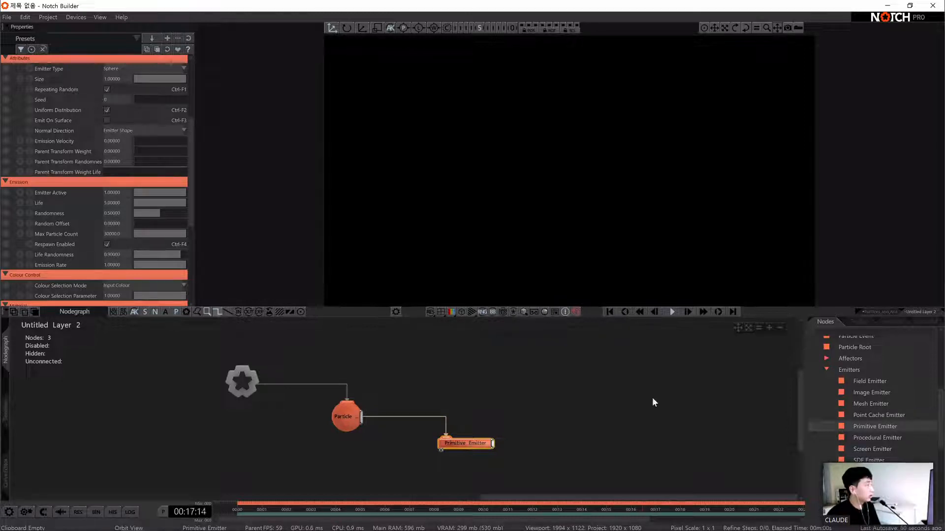
Add a Mesh Renderer node beside the Primitive Emitter and connect it to the Particle Root
scroll(876, 398, down, 3)
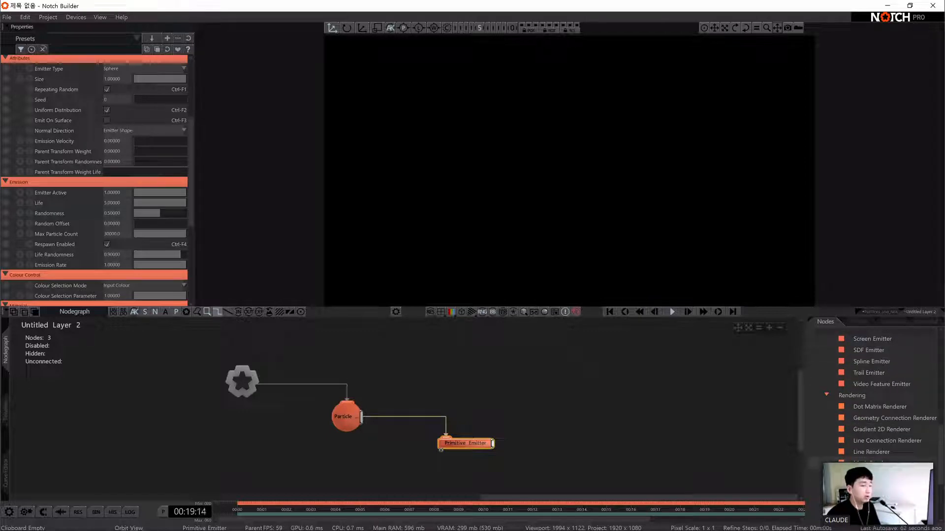
drag(863, 463, 517, 450)
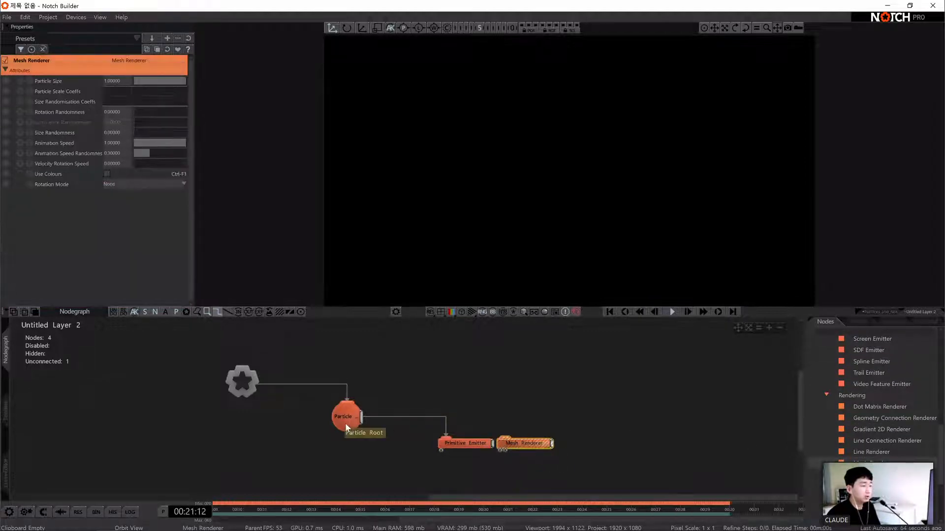
drag(361, 417, 522, 446)
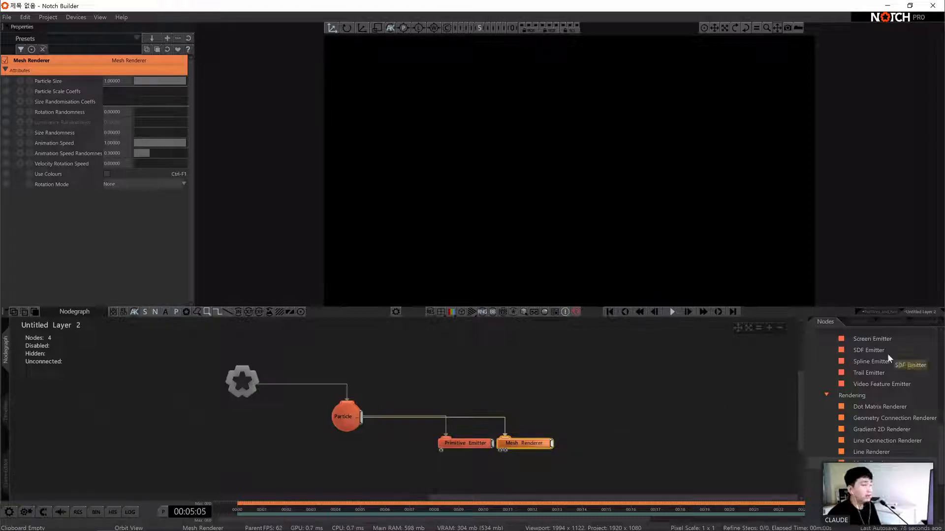
Search the nodes for "shape 3d" and add a Shape 3D node just below and beyond the Mesh Renderer
scroll(832, 374, up, 5)
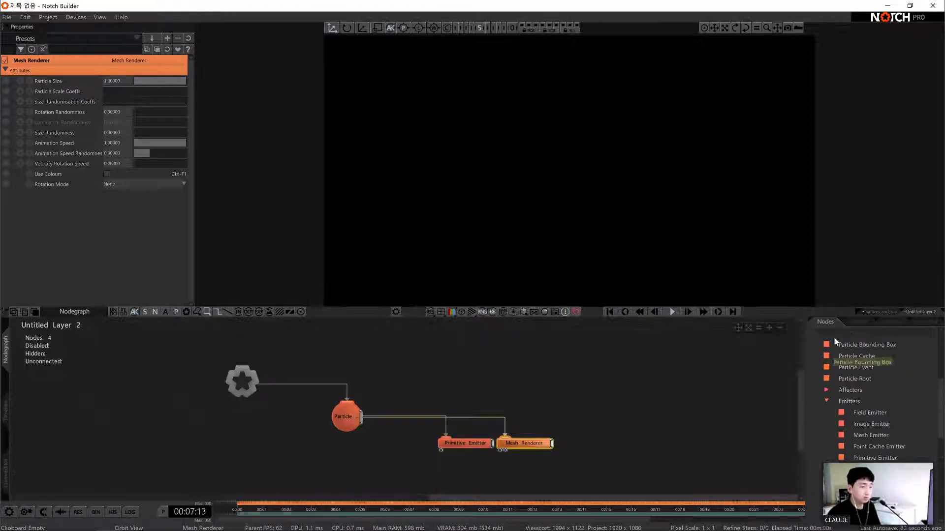
click(827, 331)
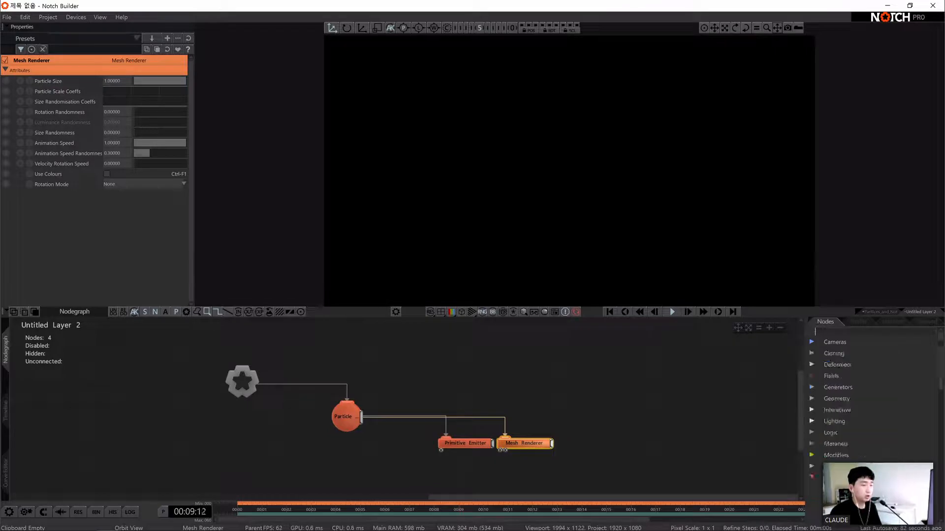
text(shape 3d)
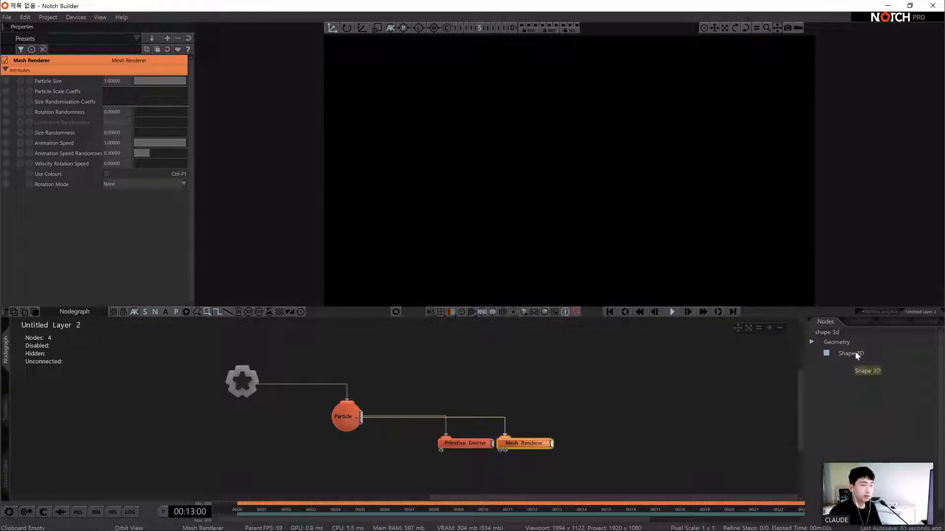
drag(855, 351, 572, 466)
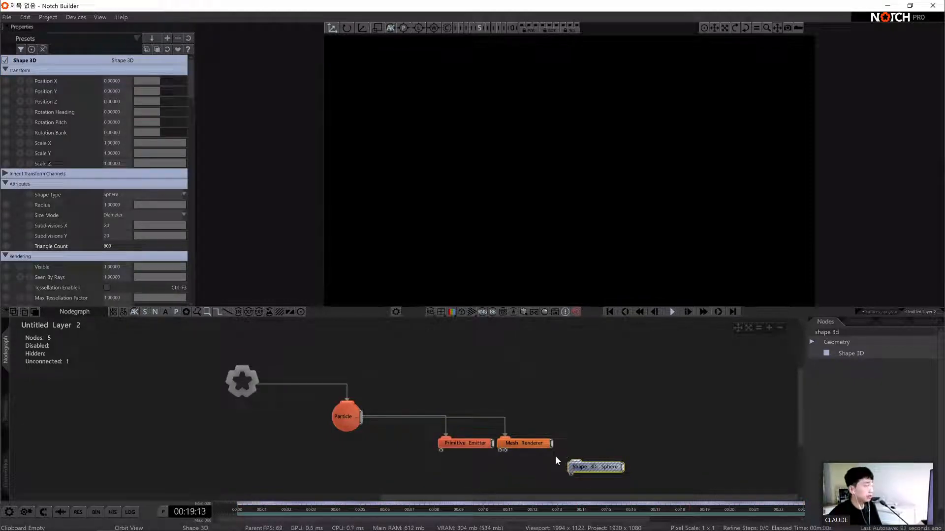
Try linking the Shape 3D sphere to the Mesh Renderer and remove that link again
drag(552, 443, 576, 467)
click(568, 444)
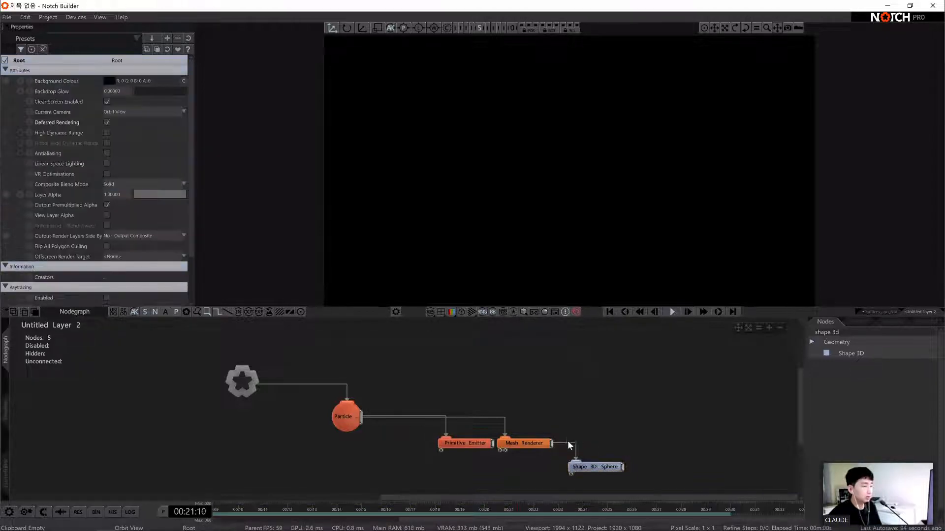
key(Delete)
Connect the Mesh Renderer's output to the Shape 3D sphere as its child geometry
click(524, 448)
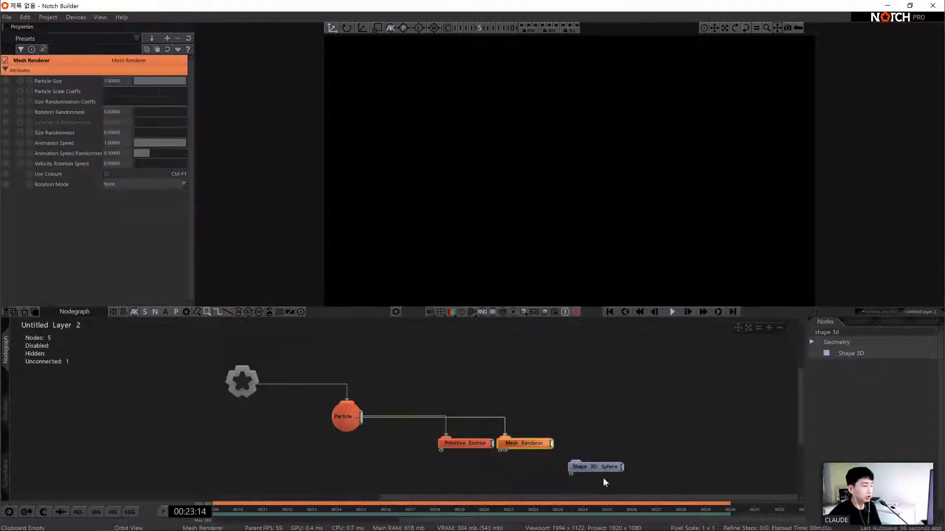
click(591, 469)
drag(552, 445, 593, 480)
middle_drag(584, 412, 546, 356)
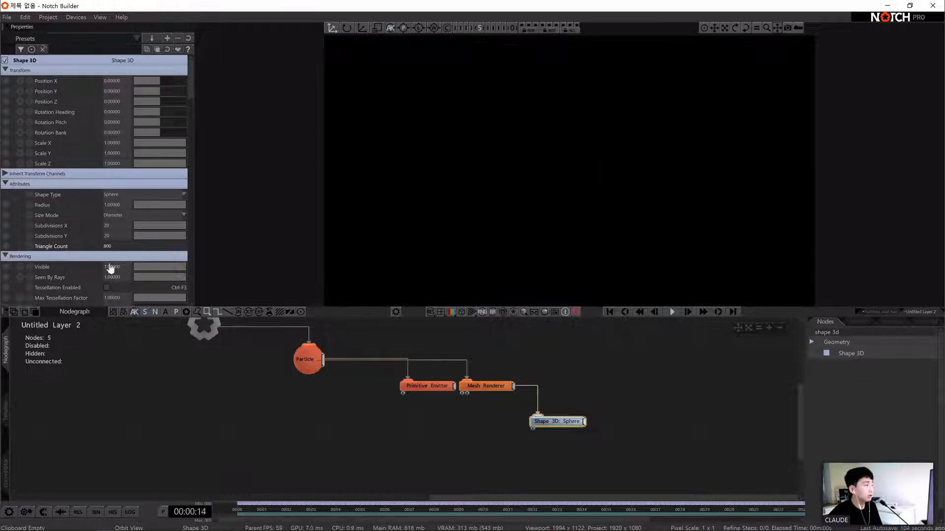
click(678, 315)
key(space)
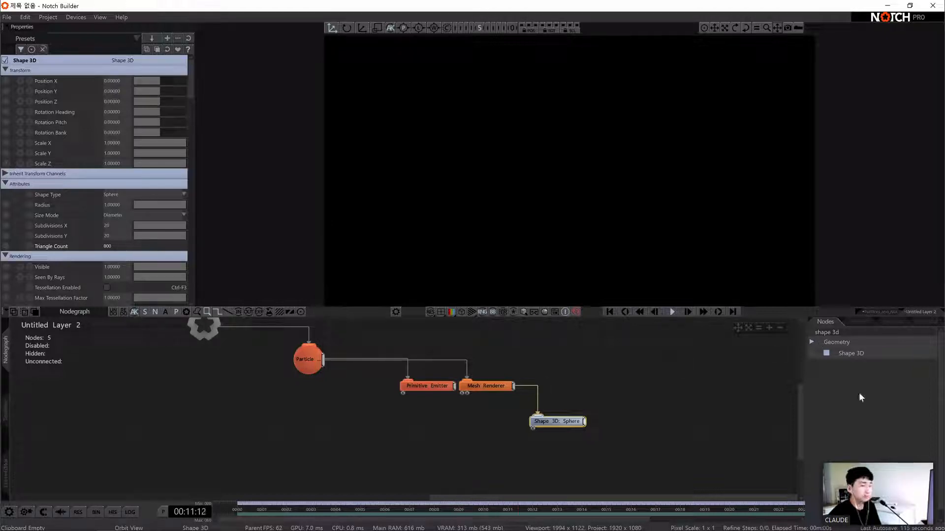
Add a Voxel Cone Lighting node from the Lighting group and connect it to the main root node
key(Escape)
click(834, 421)
scroll(849, 409, down, 4)
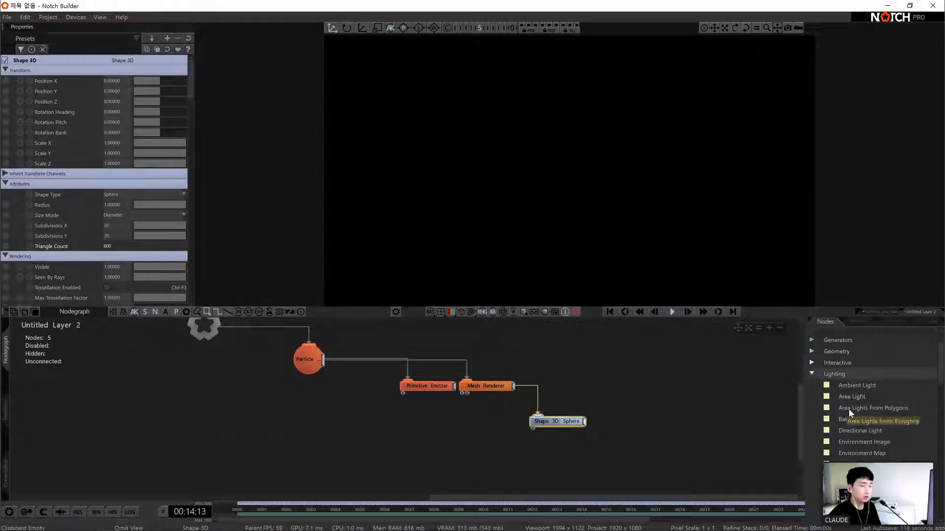
scroll(877, 431, down, 5)
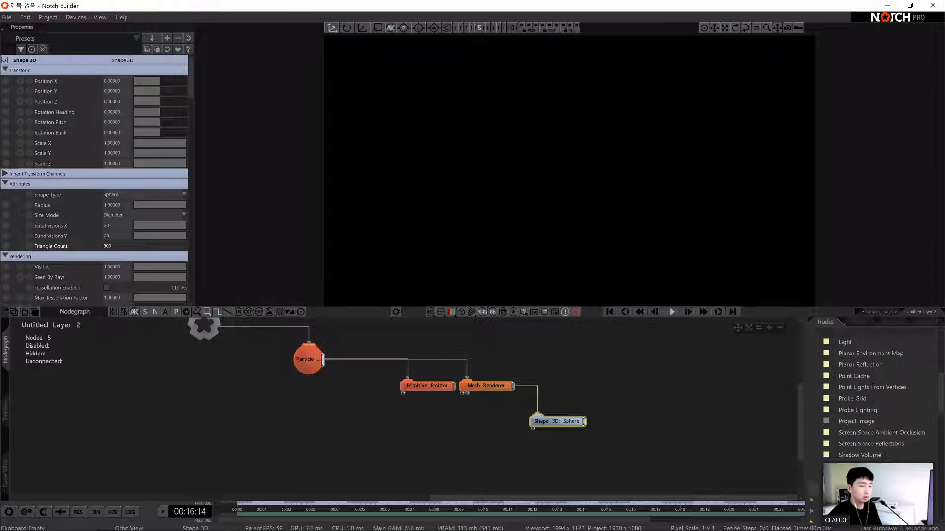
drag(857, 467, 158, 381)
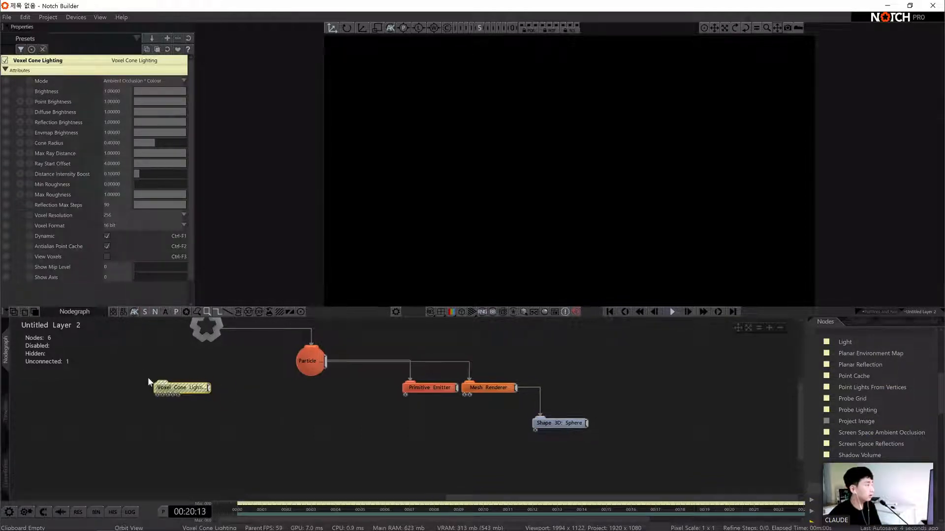
middle_drag(172, 353, 199, 385)
drag(206, 414, 220, 364)
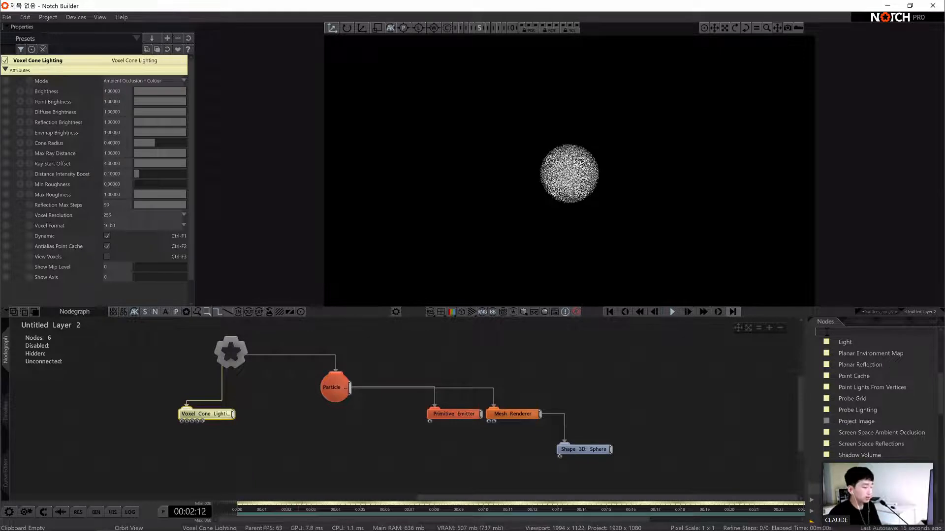
Add a Bounding Box node, connect it to the Voxel Cone Lighting's input, and place it directly beneath that node
click(826, 332)
text(boud)
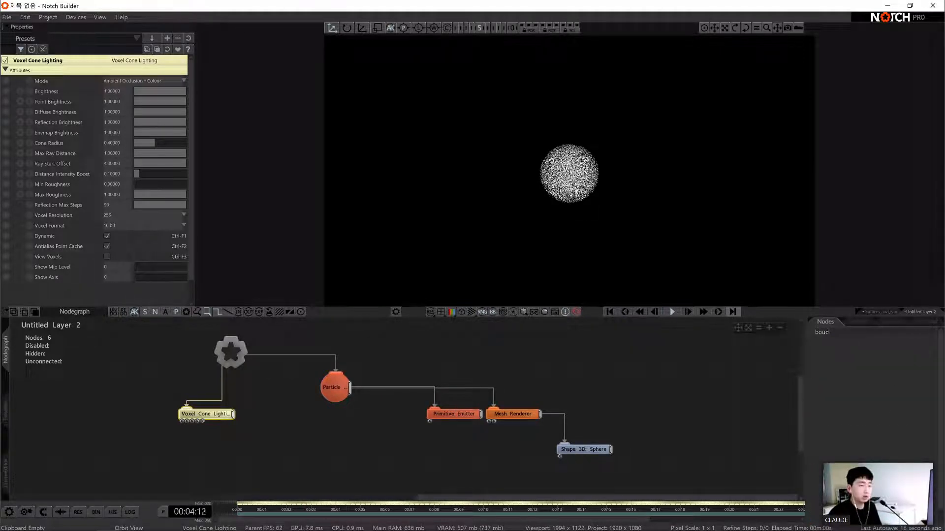
key(BackSpace)
drag(861, 364, 130, 453)
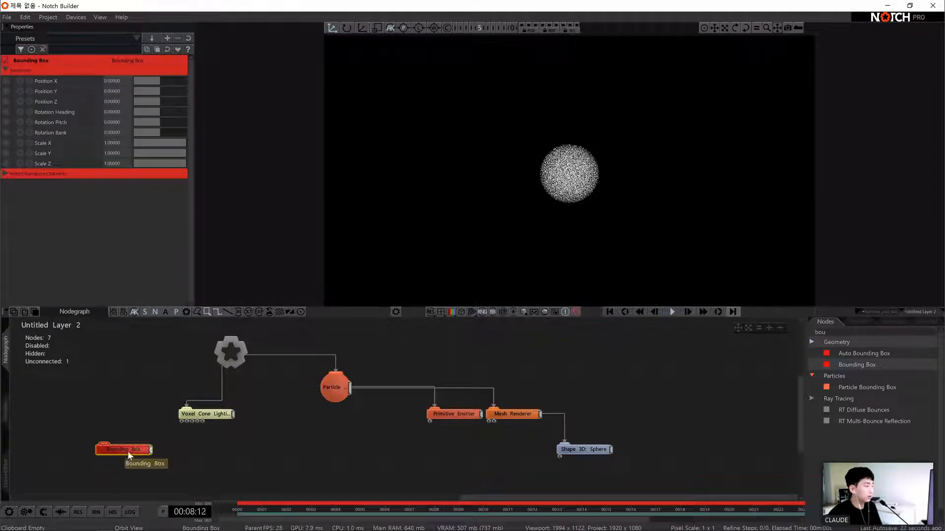
click(183, 419)
drag(151, 449, 187, 422)
drag(121, 450, 202, 437)
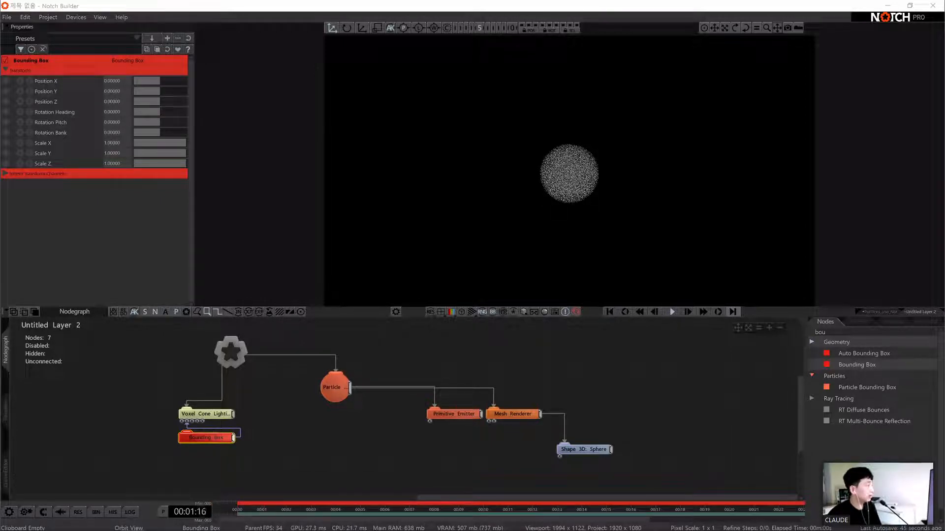
Zoom the viewport in on the particle sphere to examine the mesh-rendered particles
click(122, 439)
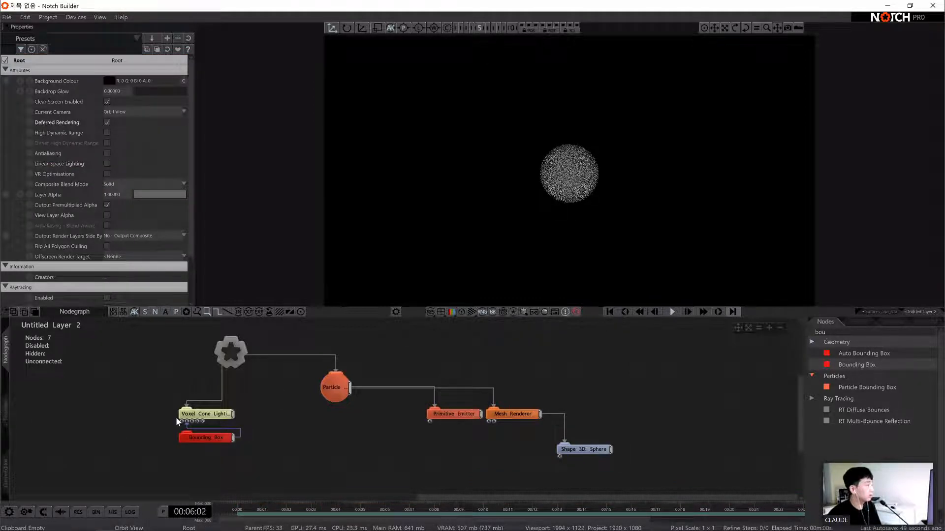
click(332, 392)
middle_drag(330, 421, 293, 400)
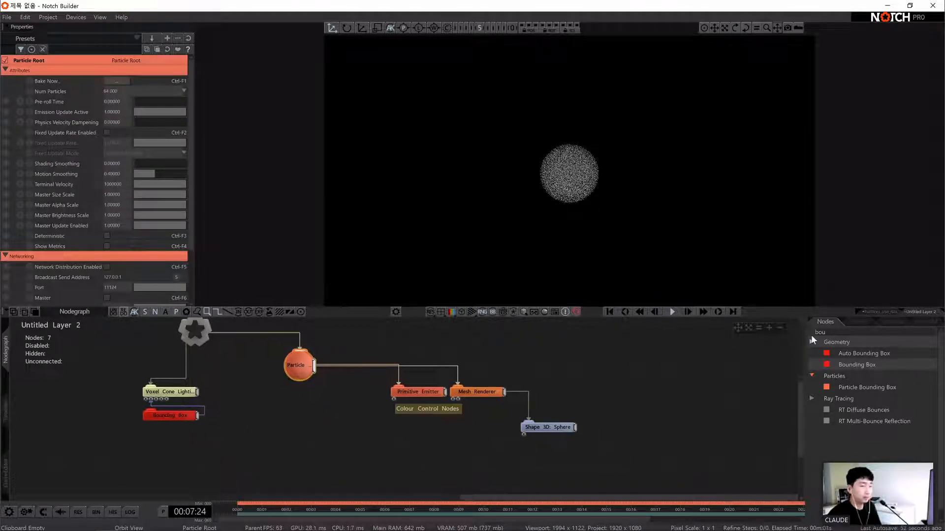
click(491, 392)
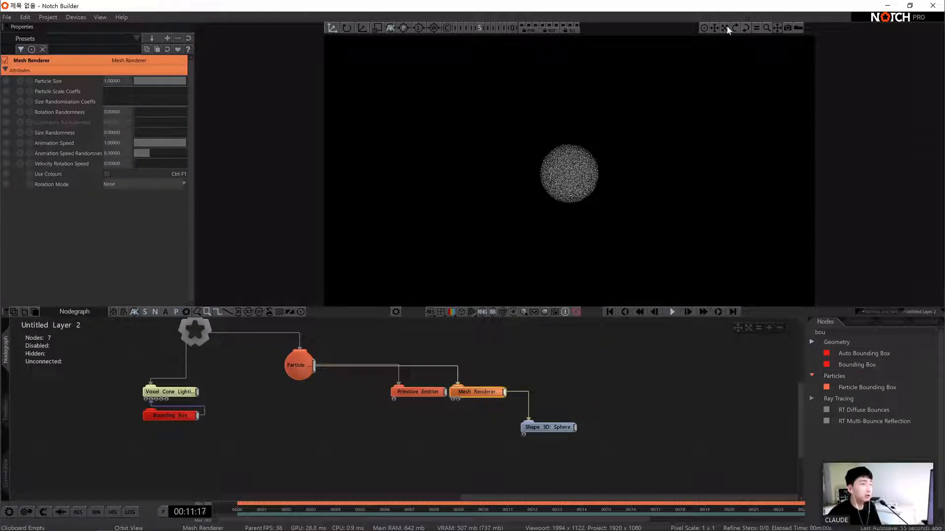
drag(725, 28, 745, 28)
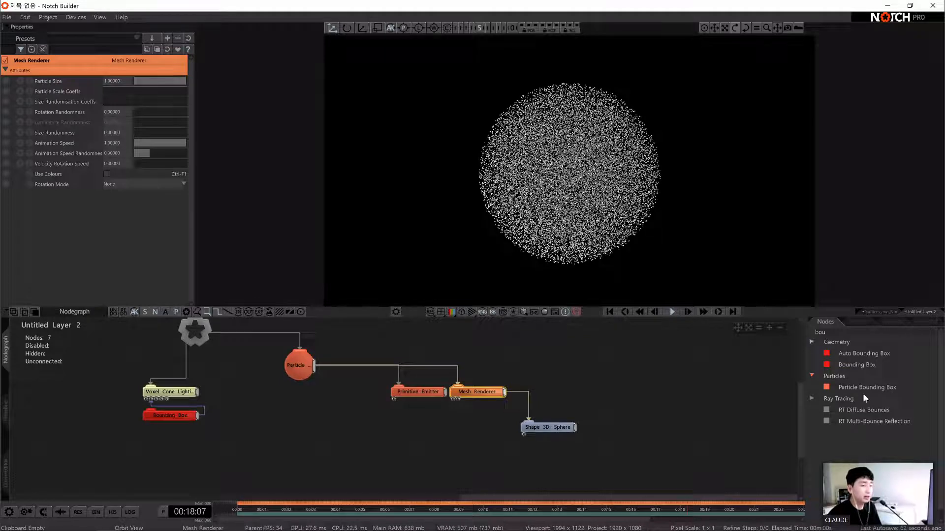
Add a Curl Noise Fluid Affector from the Particles Affectors group and connect it to the Particle Root
key(Escape)
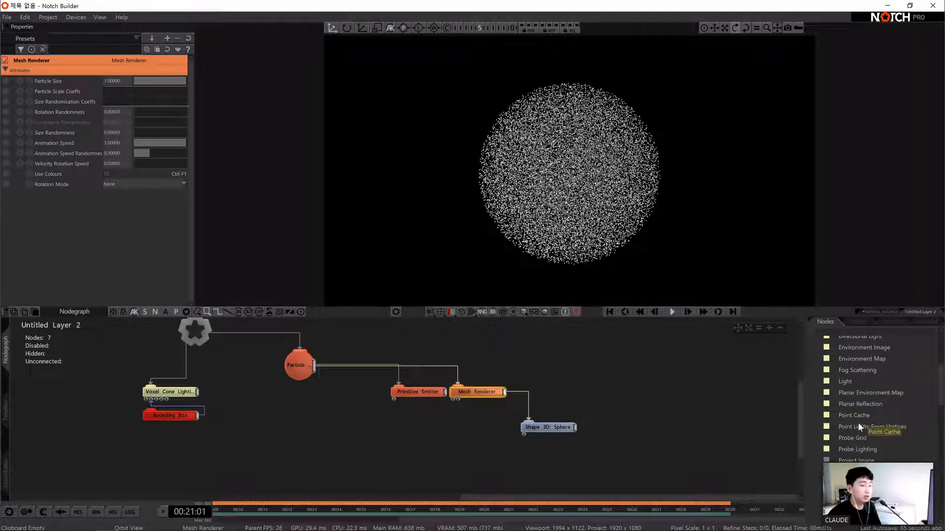
scroll(857, 427, down, 5)
scroll(856, 438, down, 3)
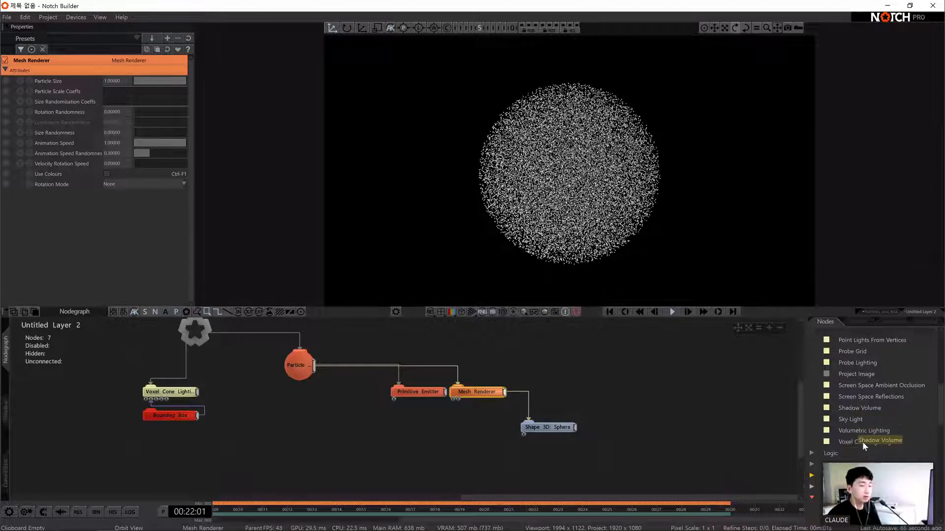
scroll(864, 441, down, 5)
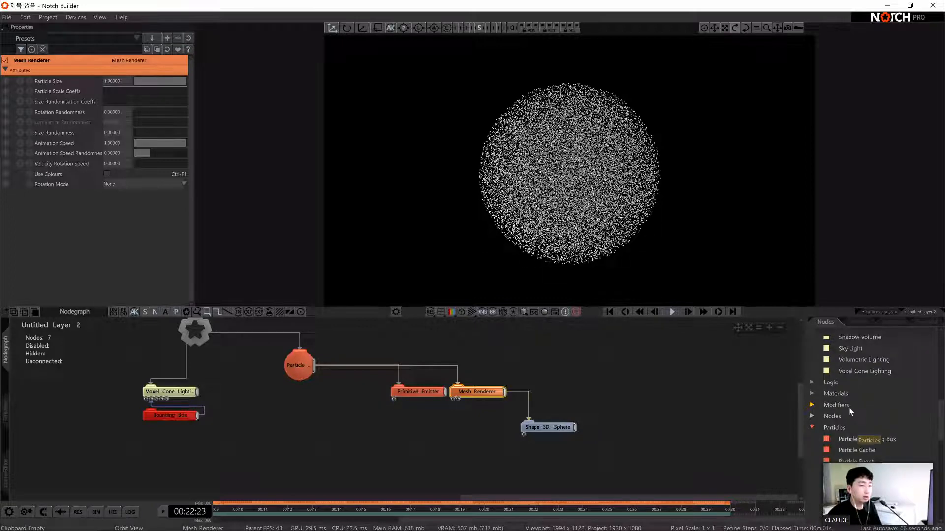
scroll(859, 385, down, 4)
click(860, 394)
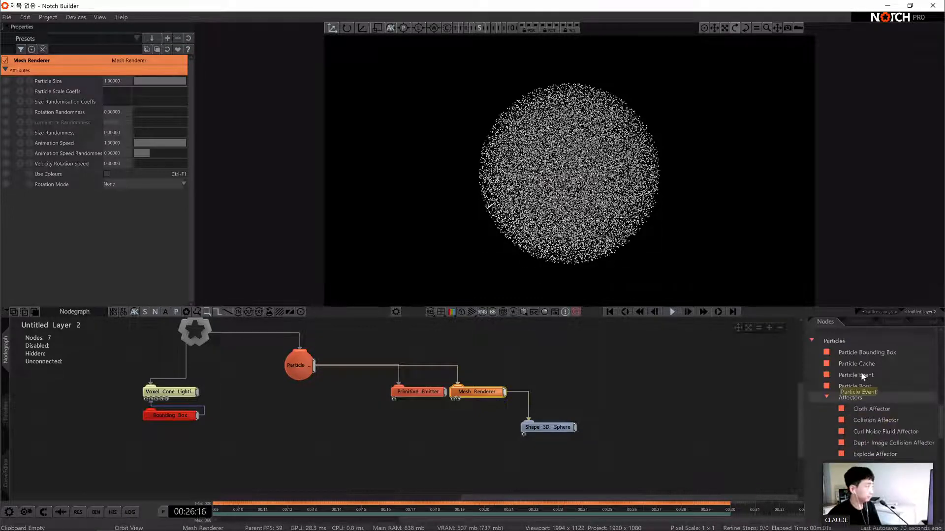
scroll(861, 370, down, 1)
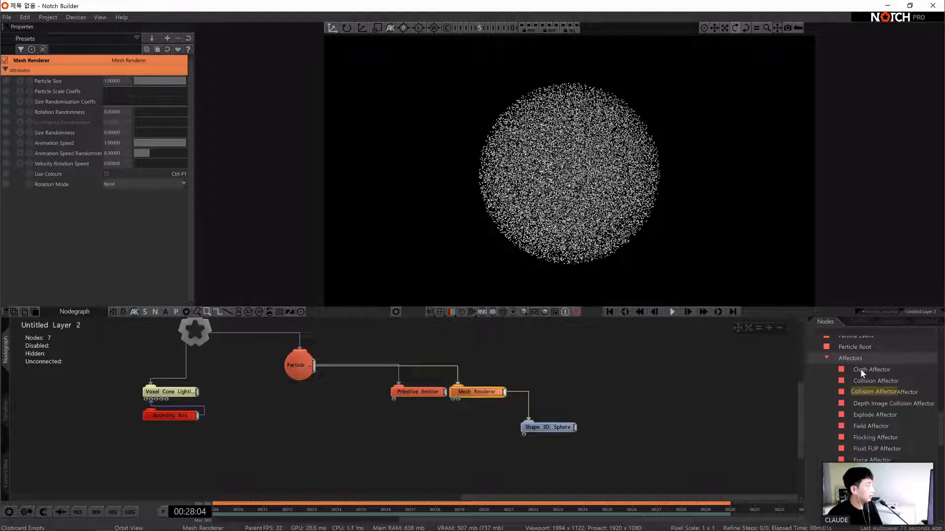
scroll(861, 372, down, 1)
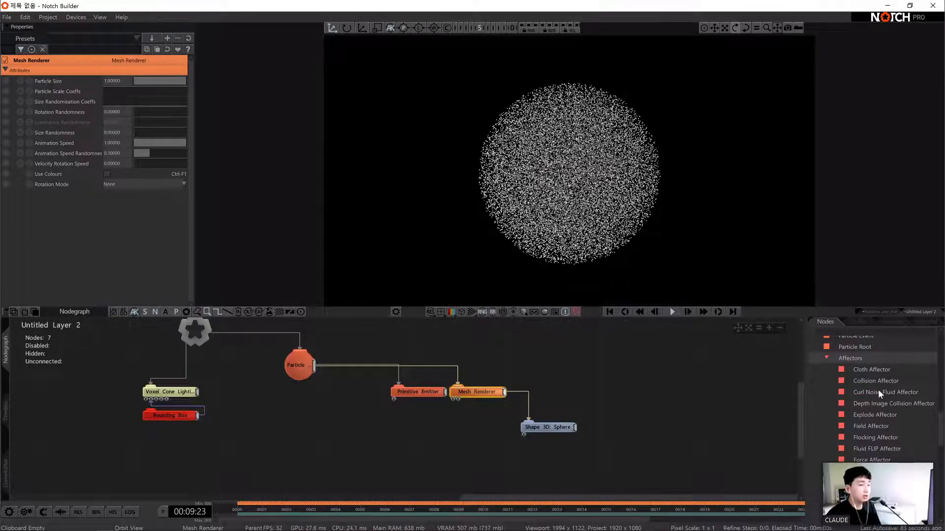
click(402, 413)
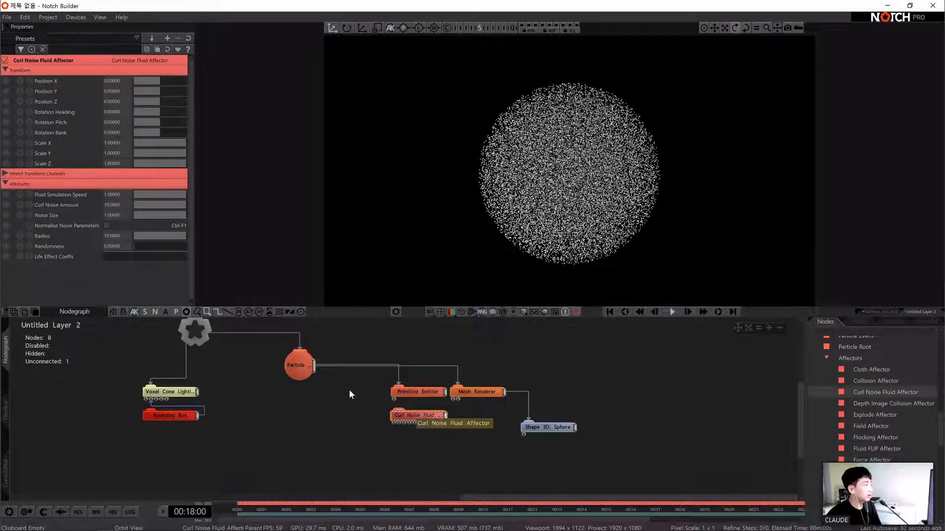
drag(313, 366, 400, 411)
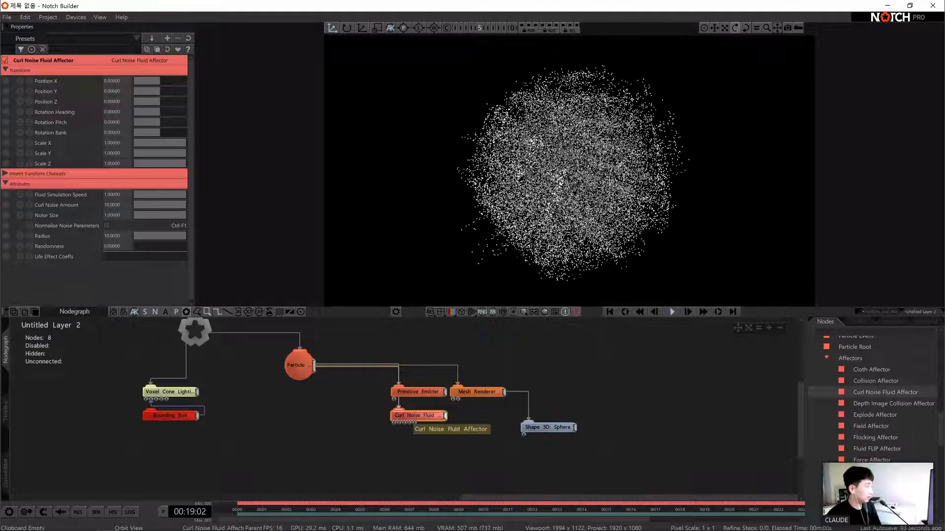
Place the Curl Noise Fluid Affector beside the Primitive Emitter and lower its Noise Size to about 0.31
drag(416, 416, 362, 392)
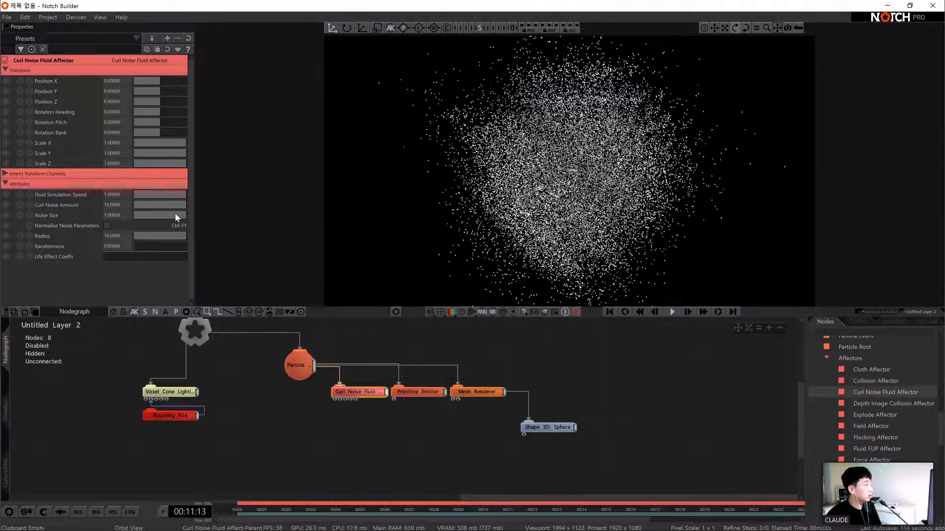
drag(167, 215, 145, 214)
click(150, 216)
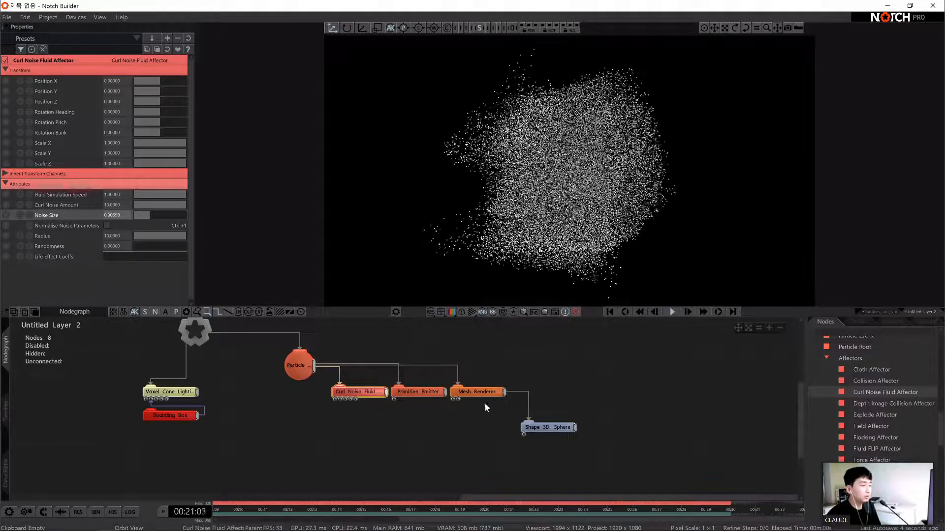
Set the Mesh Renderer's Particle Size to 3
click(463, 370)
click(474, 392)
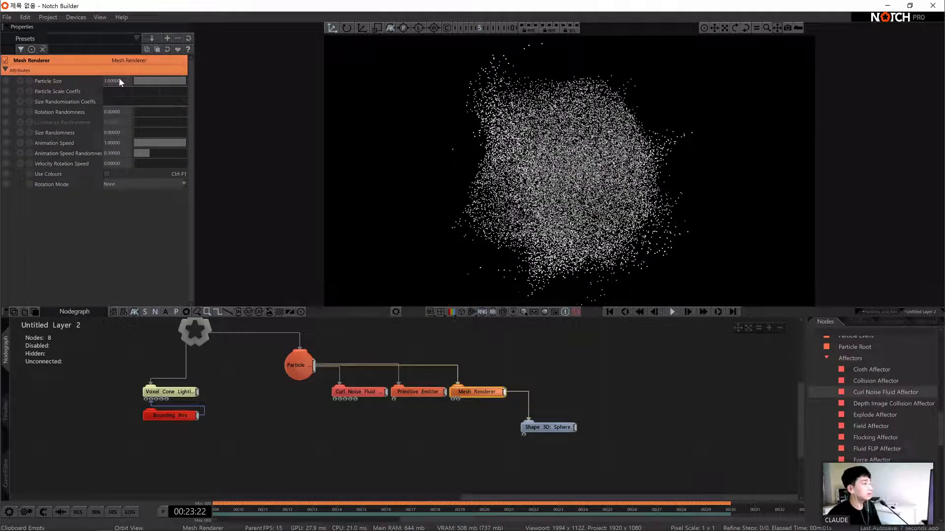
double_click(119, 80)
click(462, 371)
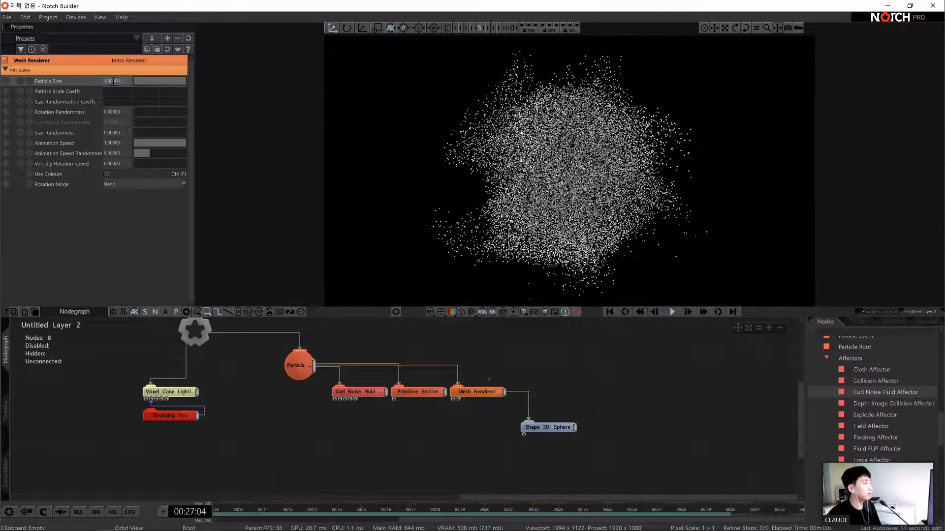
click(479, 392)
text(3)
key(Return)
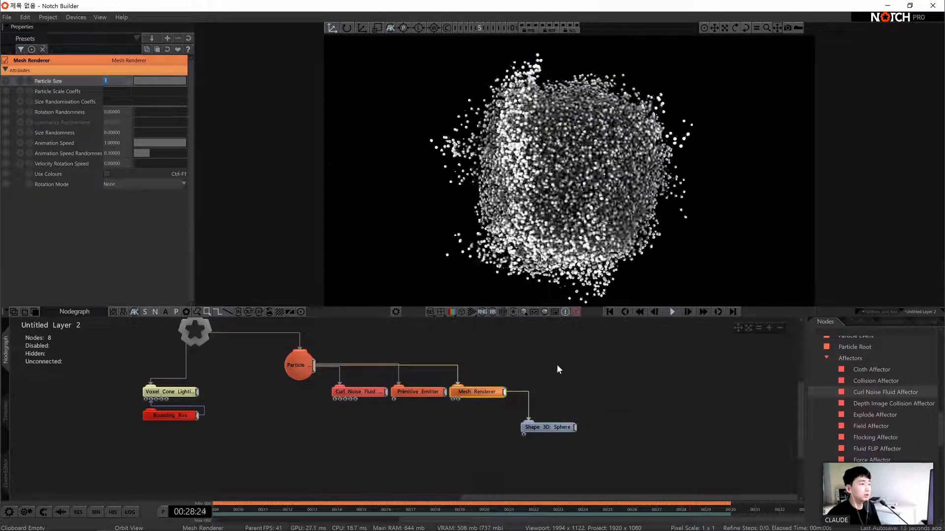
click(393, 241)
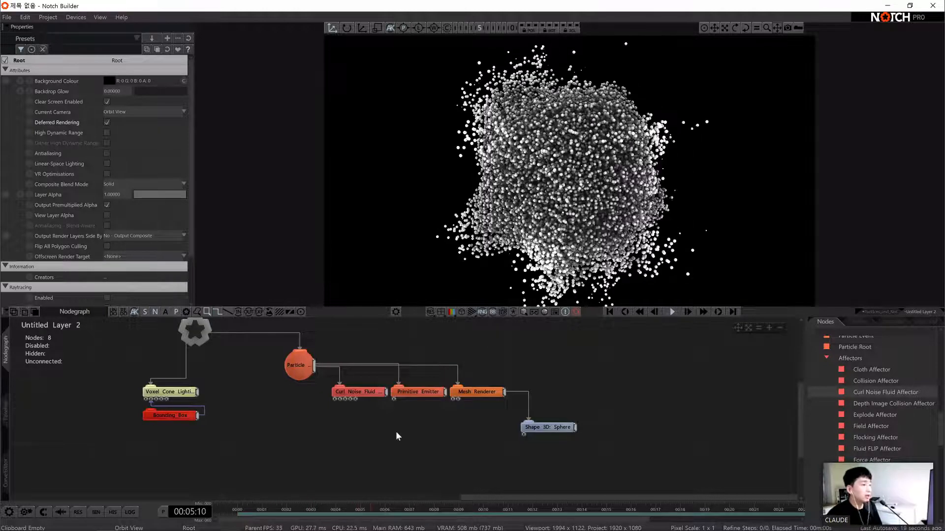
Replace the Curl Noise Fluid Affector under the Particle Root with a Fluid FLIP Affector
middle_drag(395, 431, 481, 453)
click(445, 413)
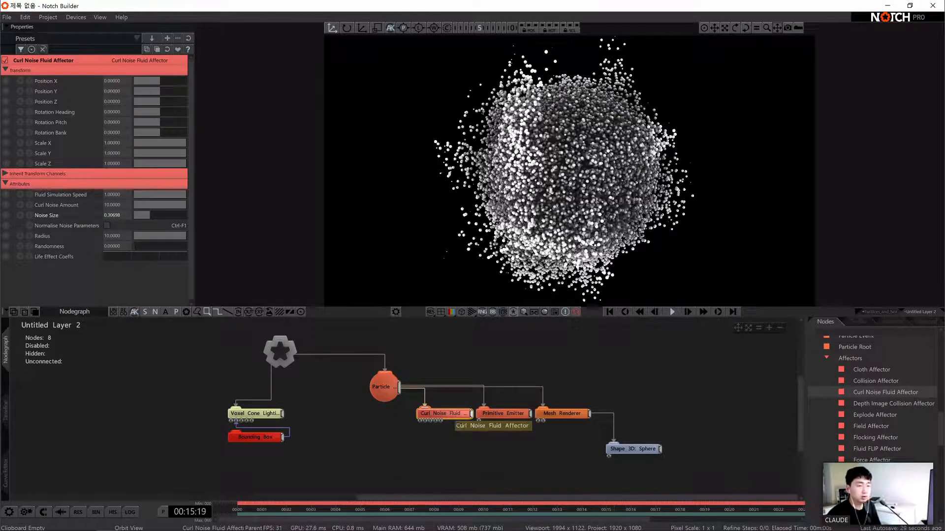
key(Delete)
drag(878, 448, 419, 418)
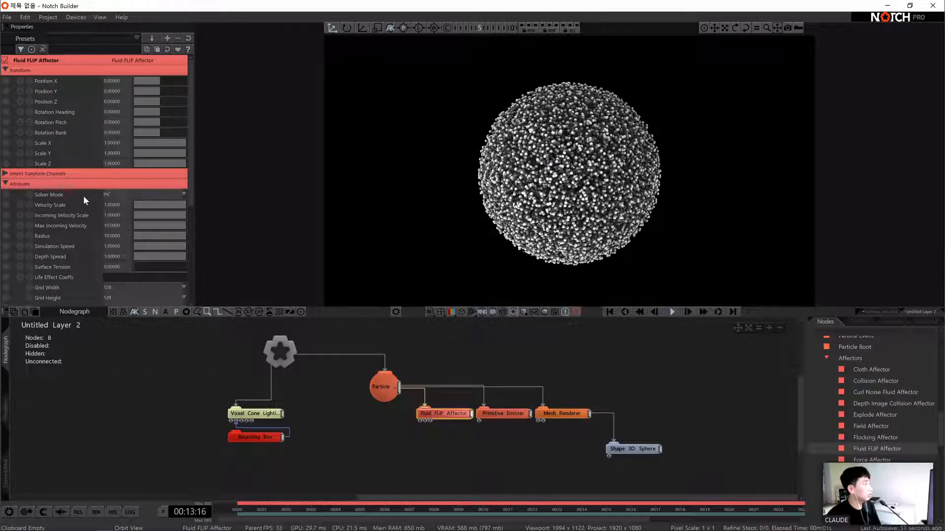
Try the FLIP solver mode on the Fluid FLIP Affector and return it to PIC
click(115, 195)
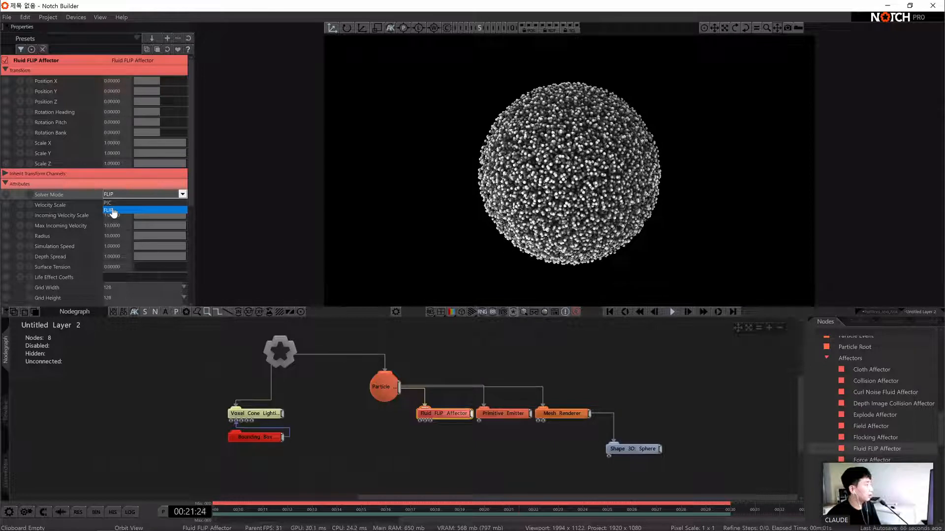
click(114, 204)
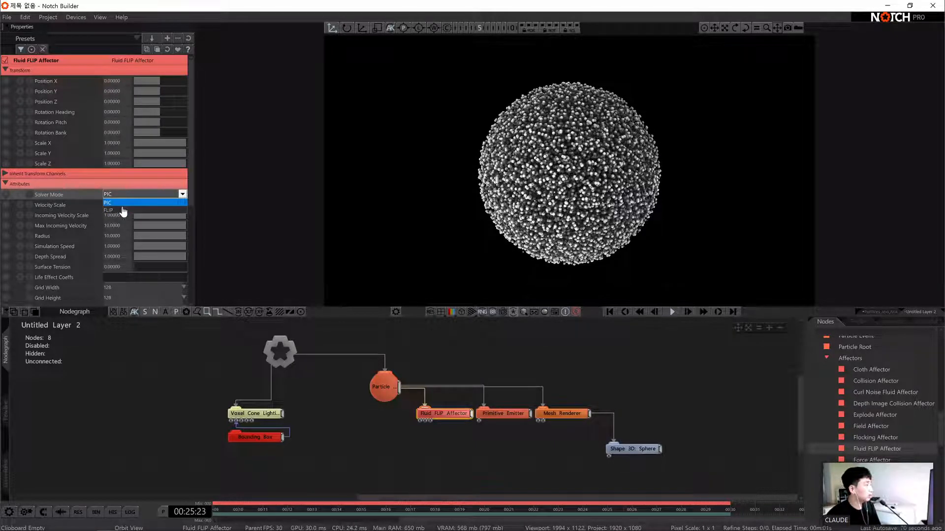
click(120, 211)
click(119, 211)
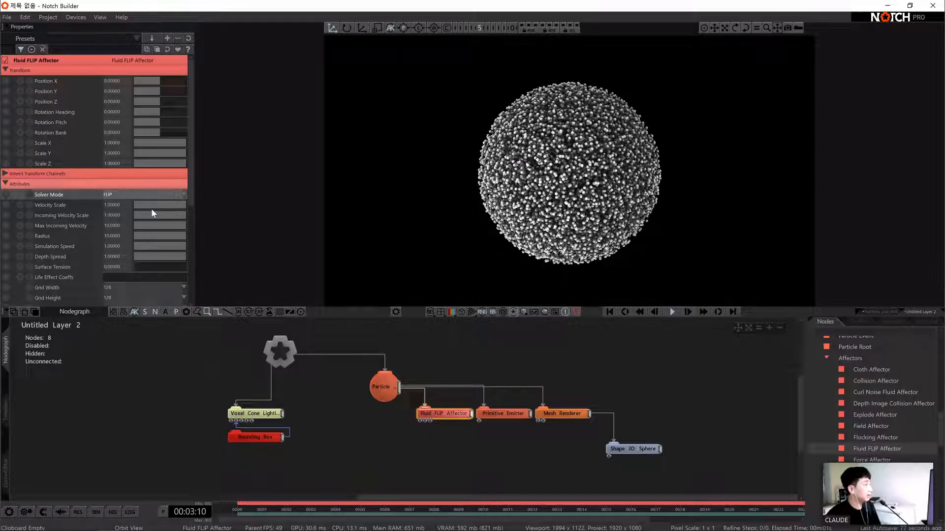
click(118, 194)
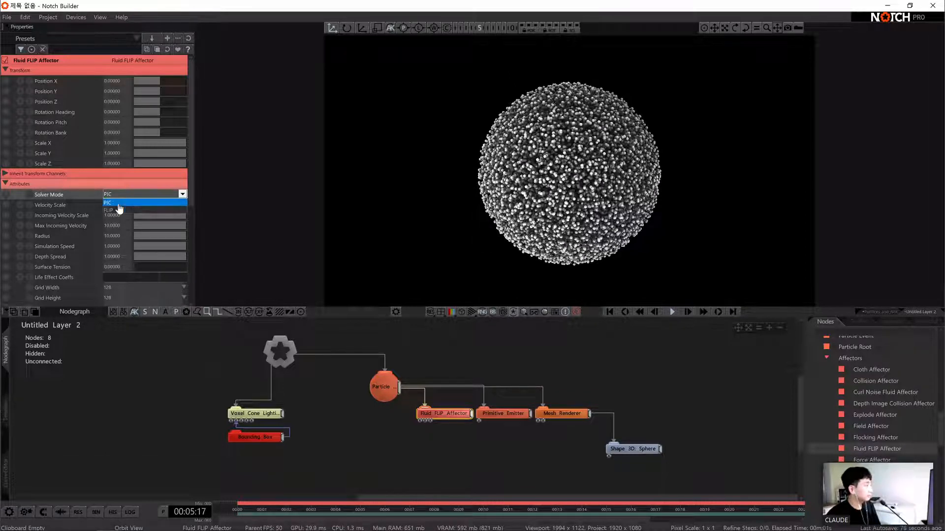
click(121, 202)
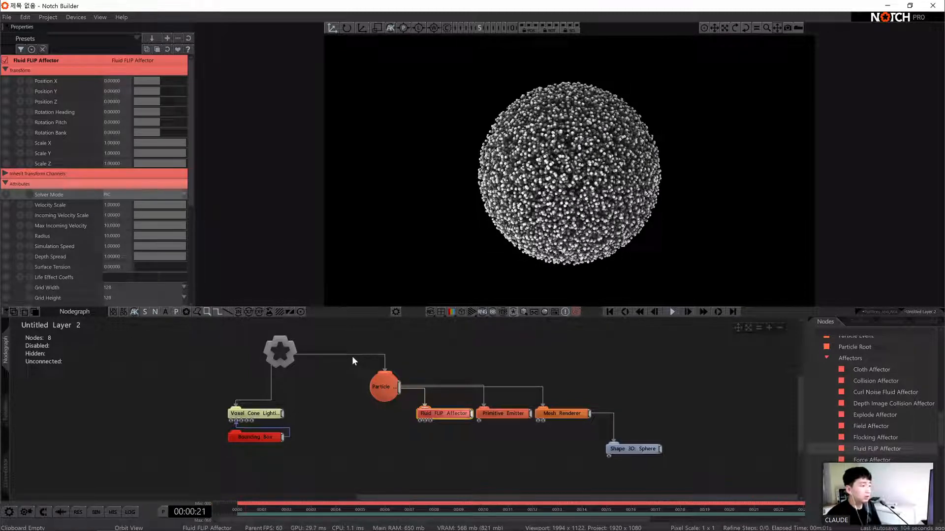
Move the Fluid FLIP Affector, Primitive Emitter, Mesh Renderer and Shape 3D sphere together, farther from the Particle Root to make room
click(504, 435)
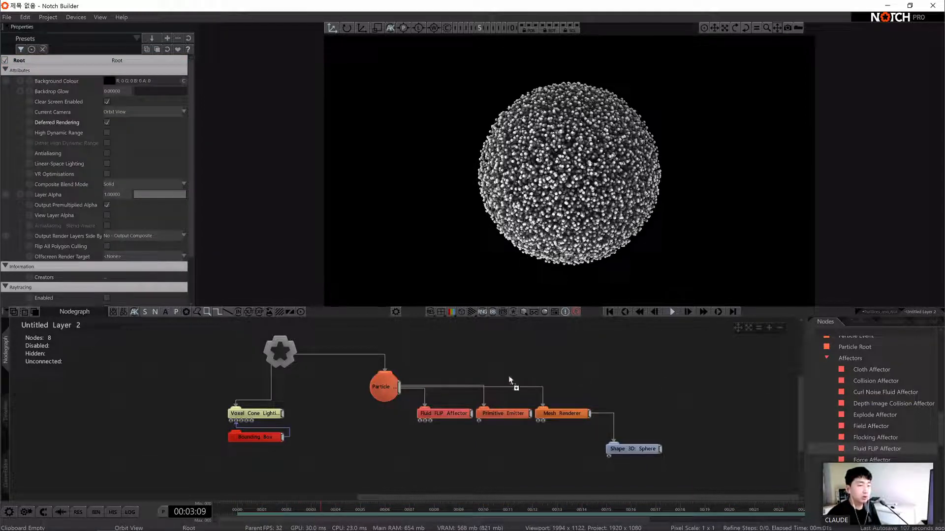
drag(615, 464, 426, 412)
drag(517, 418, 588, 442)
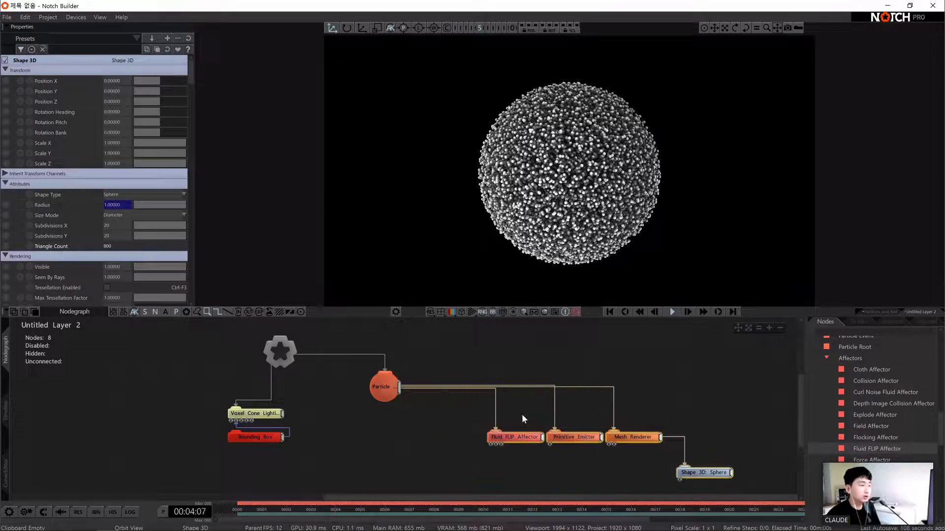
Add a Curl Noise Fluid Affector between the Particle Root and the Fluid FLIP Affector and lower its Noise Size
click(447, 338)
click(514, 435)
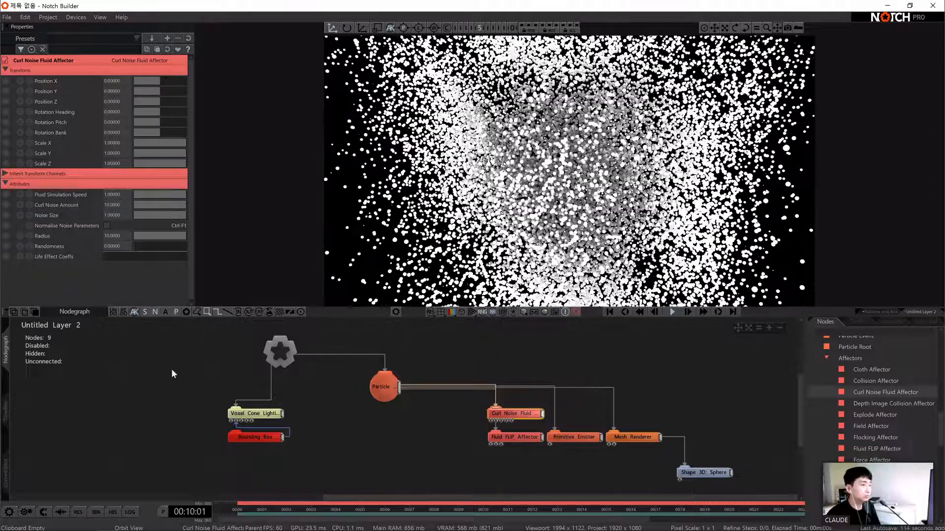
drag(185, 215, 162, 215)
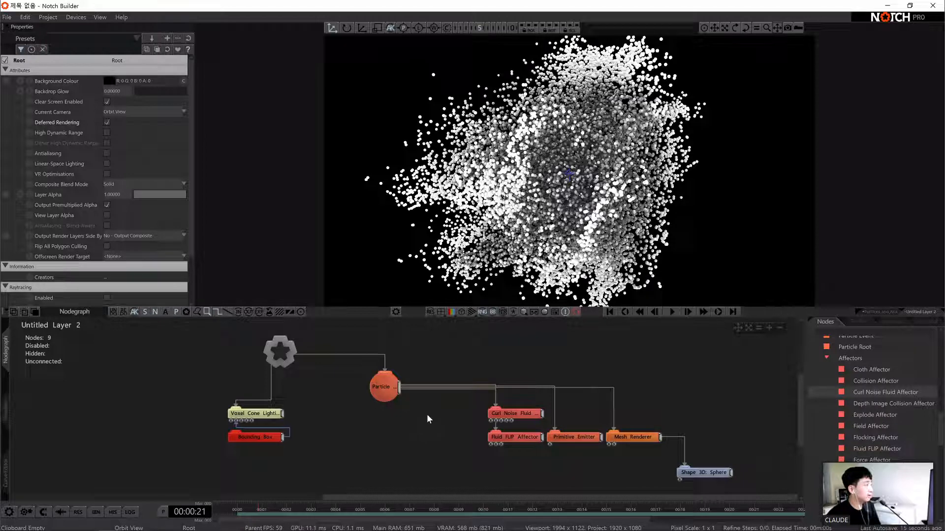
Move the Curl Noise Fluid and Fluid FLIP affectors together, away from the Primitive Emitter and closer to the Particle Root
drag(455, 415, 509, 452)
drag(509, 417, 462, 407)
click(486, 380)
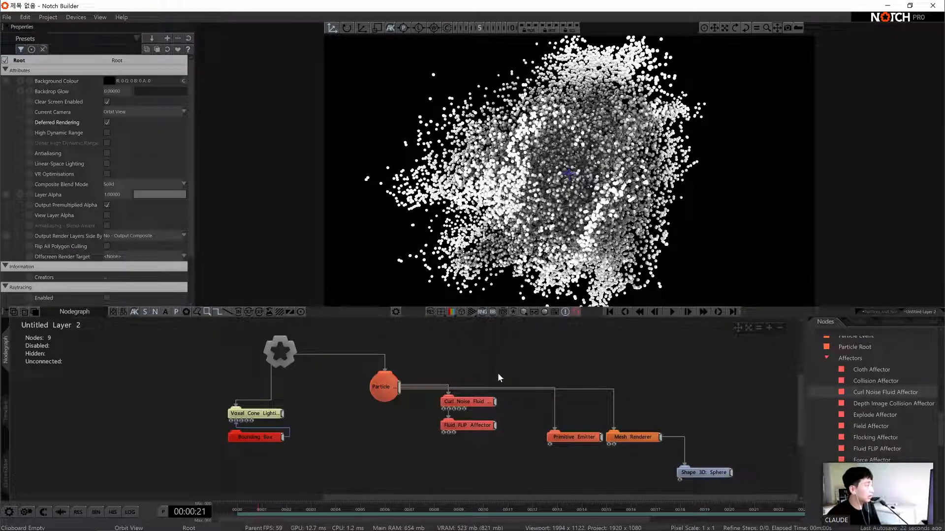
Connect a Primitive Collision Affector beneath the Fluid FLIP Affector and enable its Inverted option
scroll(895, 443, down, 3)
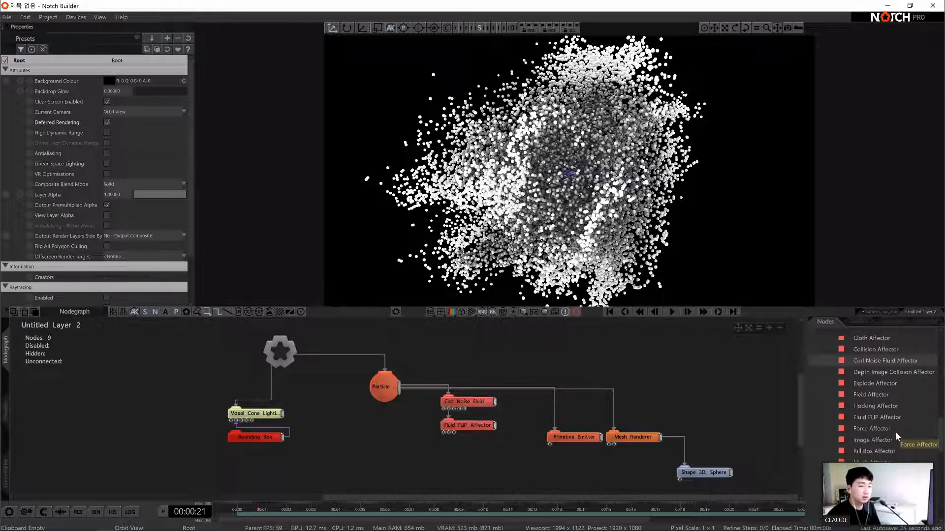
drag(908, 453, 457, 455)
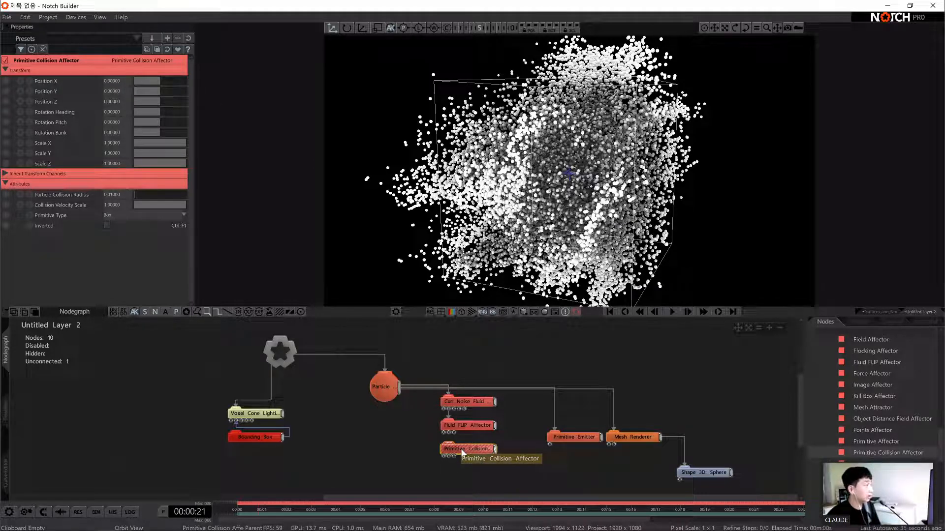
click(461, 450)
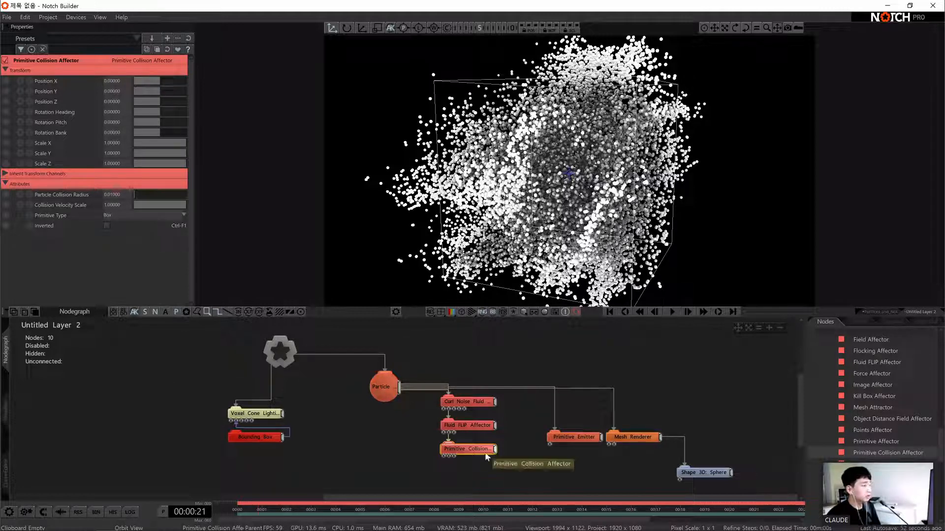
click(107, 226)
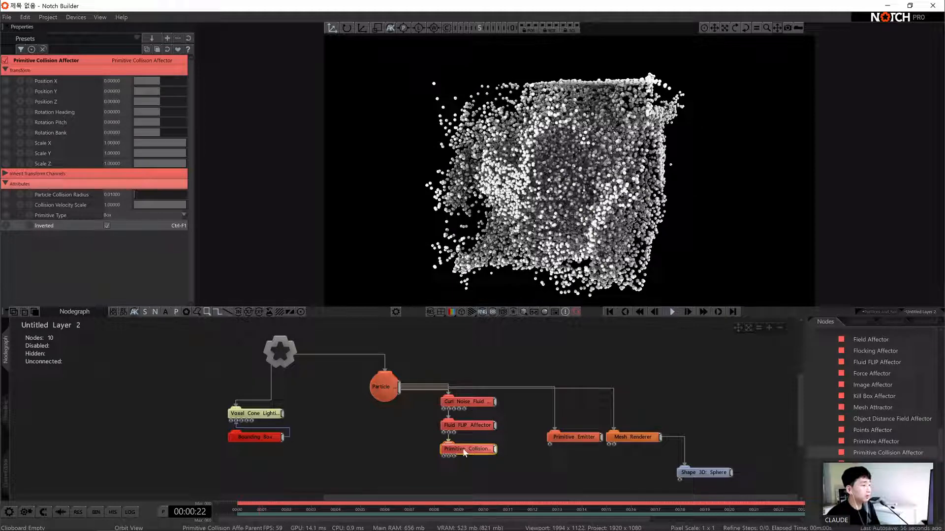
click(489, 352)
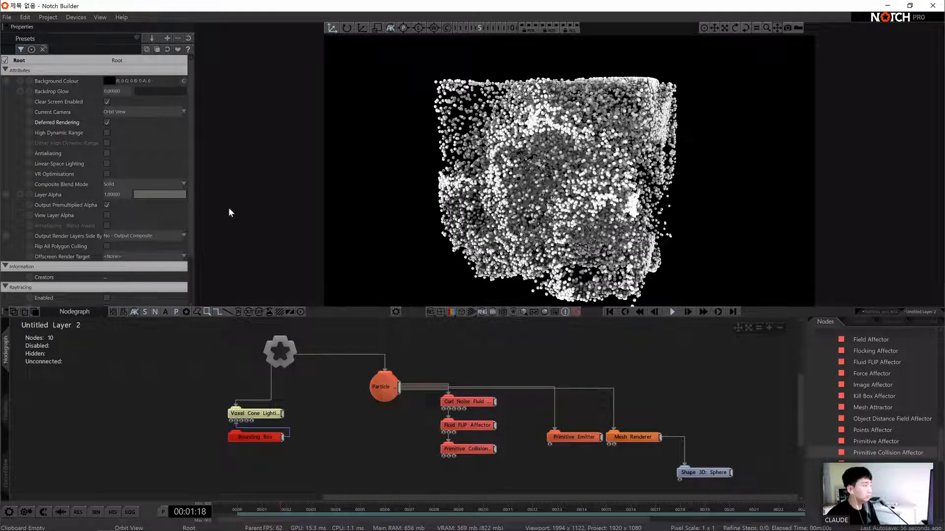
Add an SPH Affector node directly beneath the Primitive Collision Affector
click(468, 425)
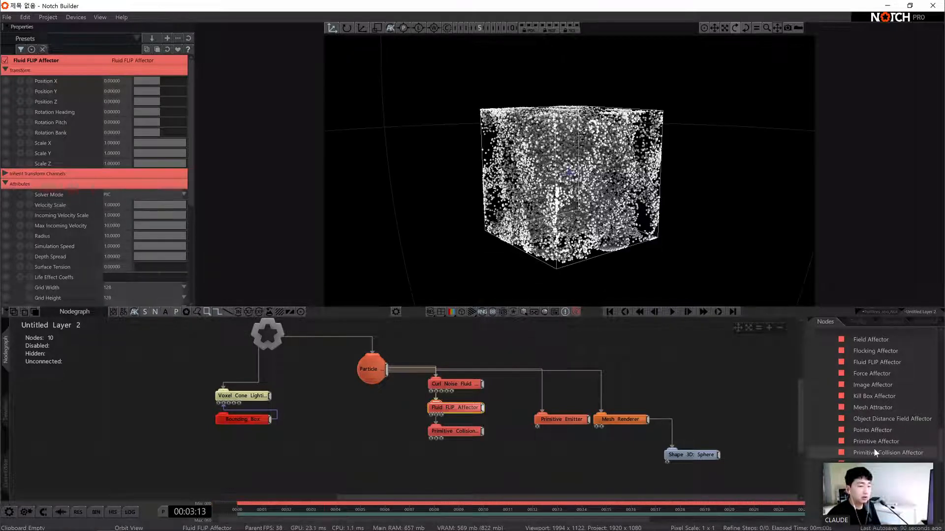
scroll(874, 454, down, 2)
drag(885, 455, 423, 448)
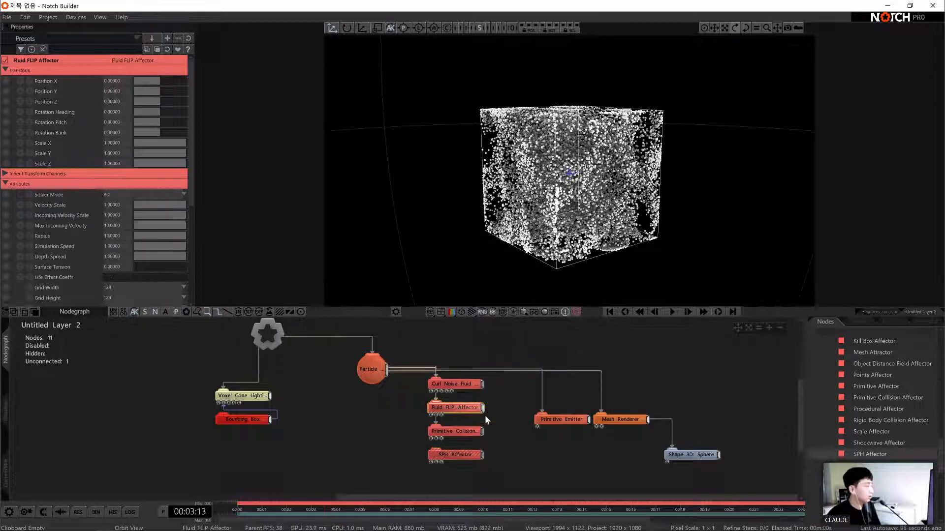
Delete the Fluid FLIP and Curl Noise Fluid affectors and move the Primitive Collision and SPH affectors up into their place
key(Delete)
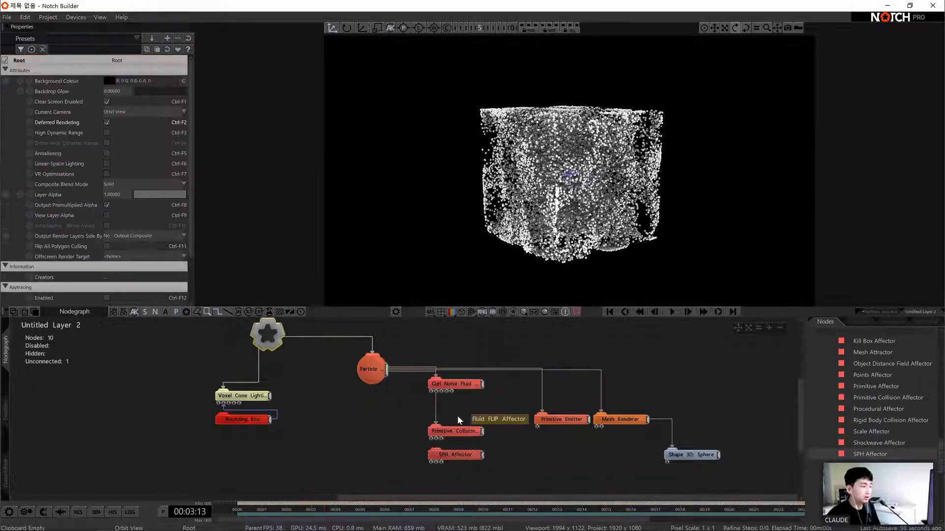
click(465, 384)
key(Delete)
mouse_move(465, 385)
mouse_down()
mouse_move(448, 457)
mouse_move(449, 385)
mouse_up()
Disable the Primitive Collision Affector node
click(454, 349)
right_click(458, 383)
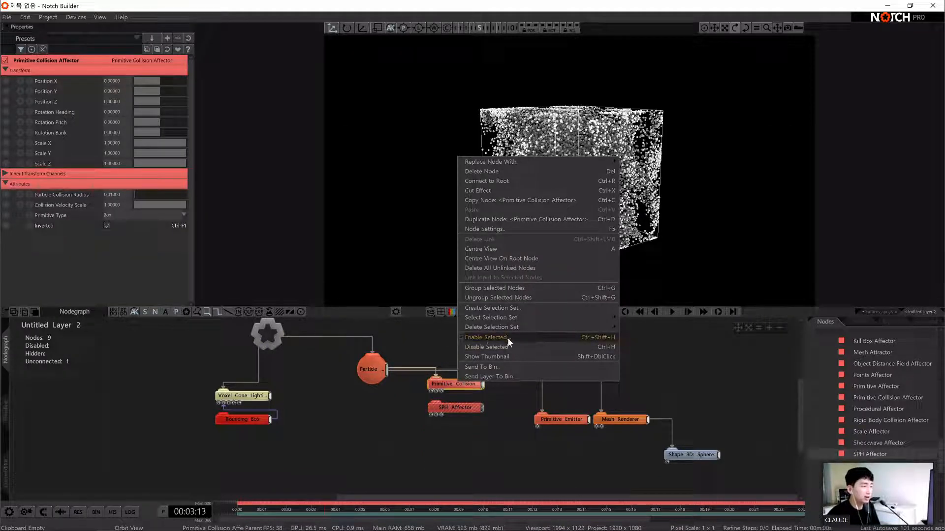
click(507, 338)
right_click(470, 384)
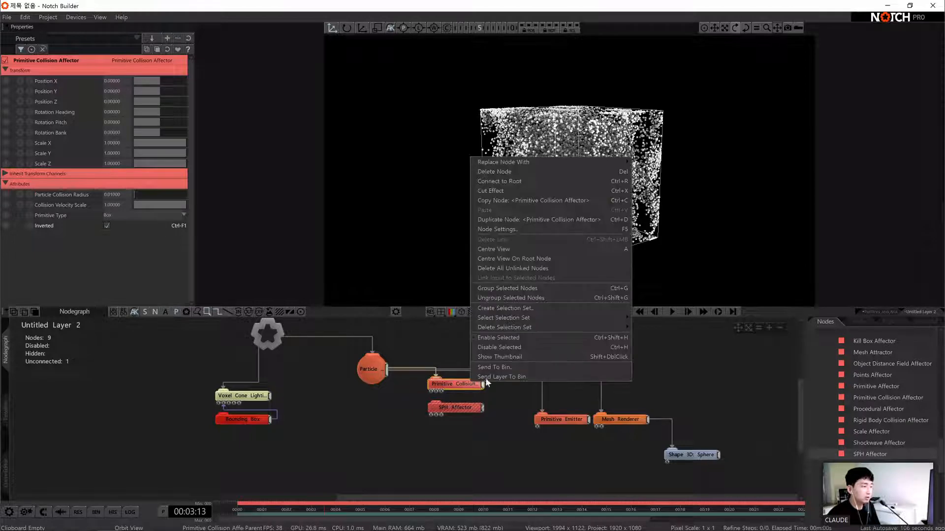
click(445, 348)
right_click(448, 387)
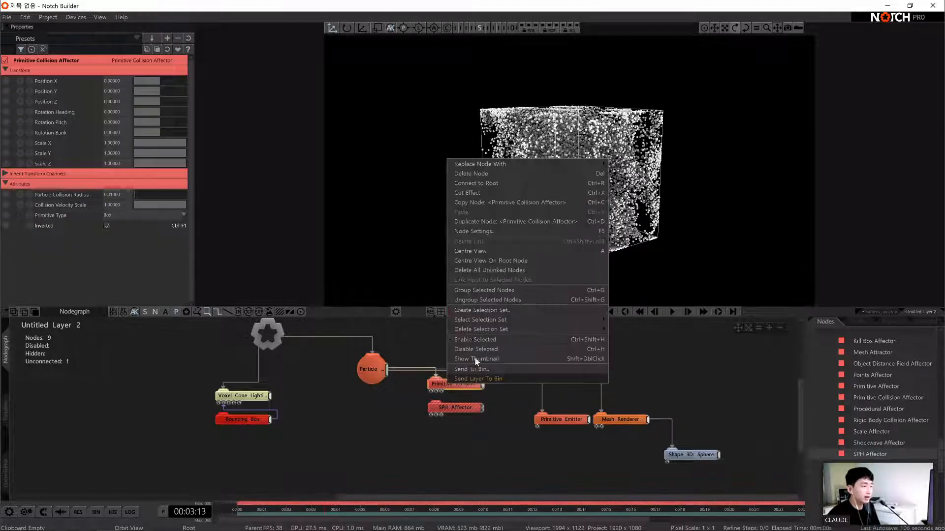
click(486, 351)
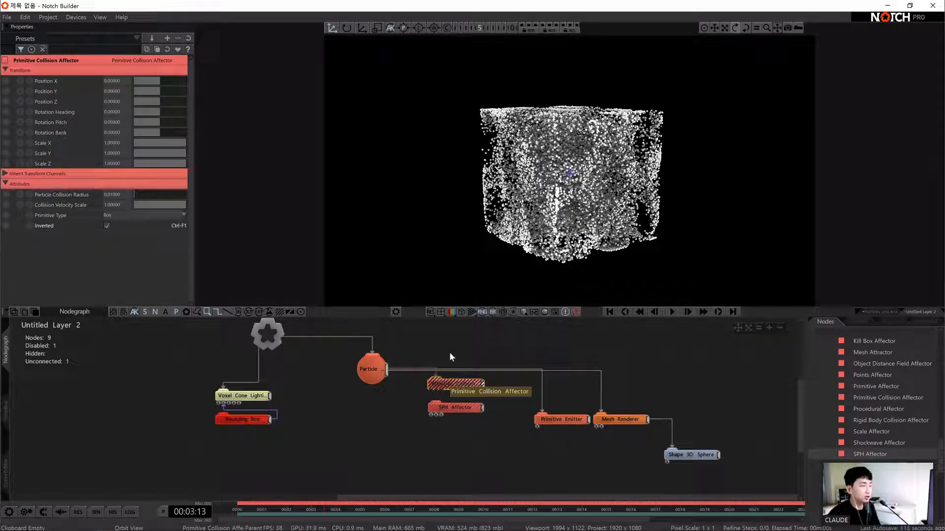
Re-enable the disabled Primitive Collision Affector node
right_click(450, 386)
click(441, 379)
right_click(450, 383)
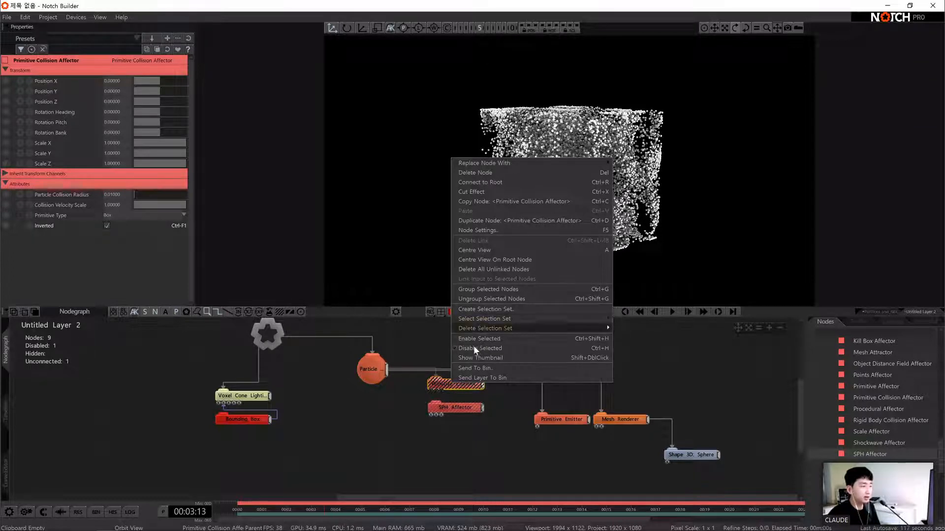
click(441, 378)
click(452, 387)
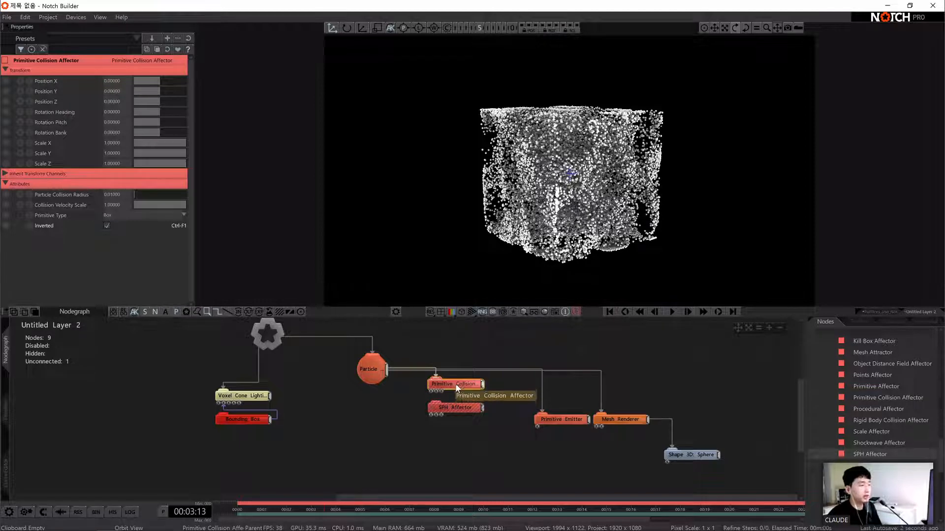
key(ctrl+shift+h)
right_click(456, 383)
click(459, 388)
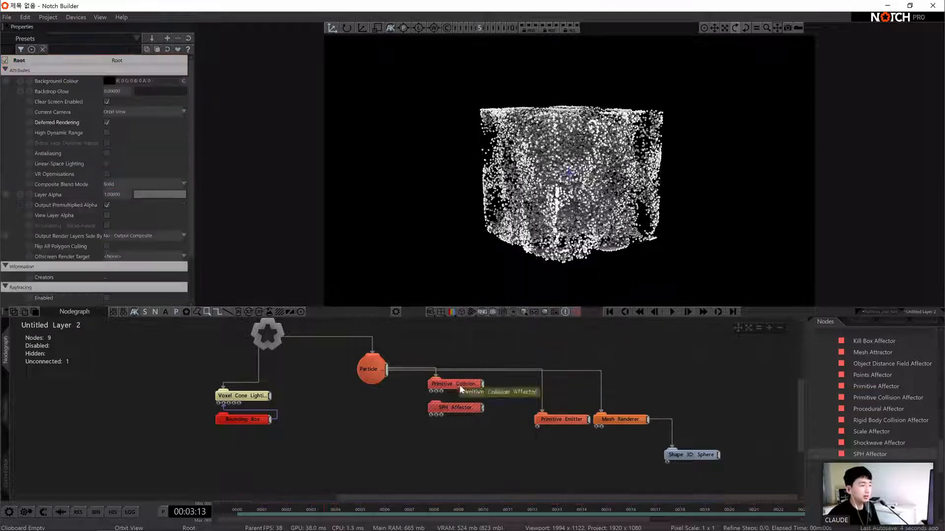
Disable the Primitive Collision Affector again so that it no longer acts on the particles
click(445, 381)
key(ctrl+h)
click(467, 345)
click(452, 383)
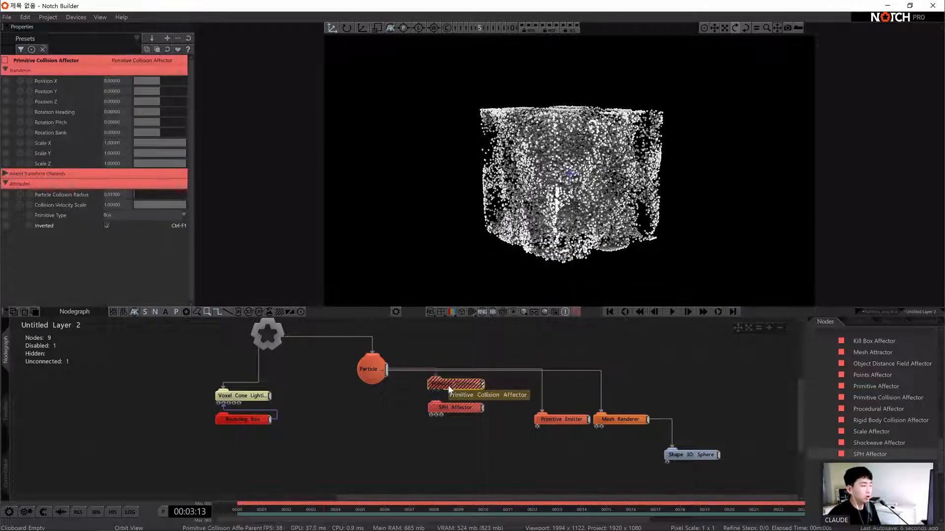
right_click(447, 386)
click(445, 385)
click(446, 408)
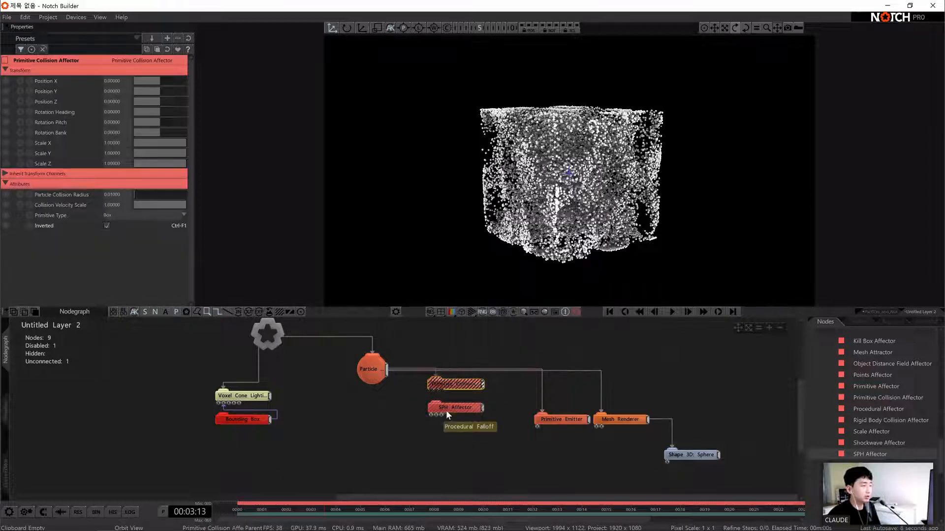
Connect the SPH Affector to the Particle Root and play the particle simulation with the collision affector disabled
drag(392, 373, 436, 413)
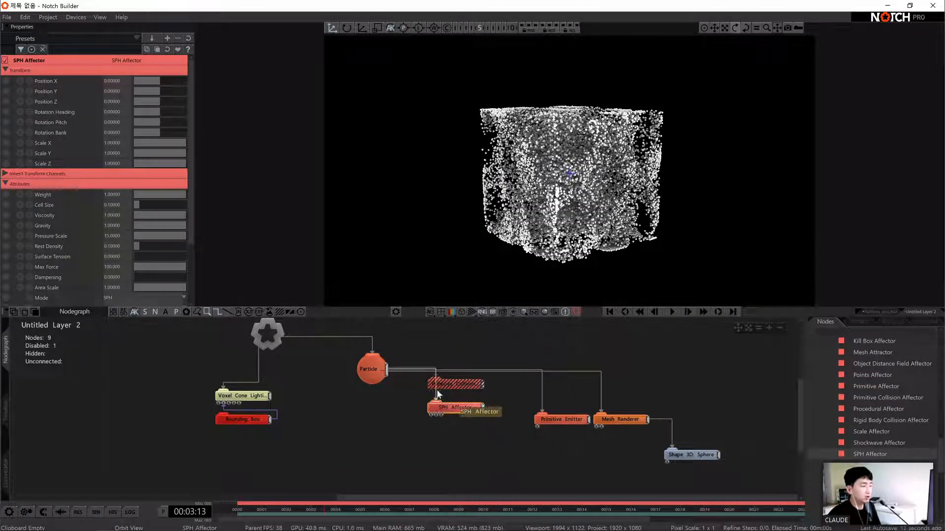
click(371, 370)
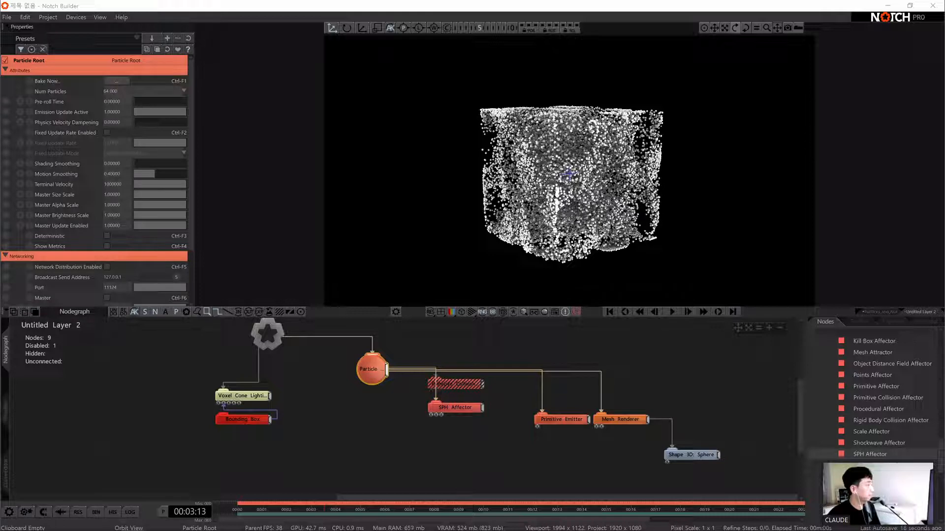
click(445, 410)
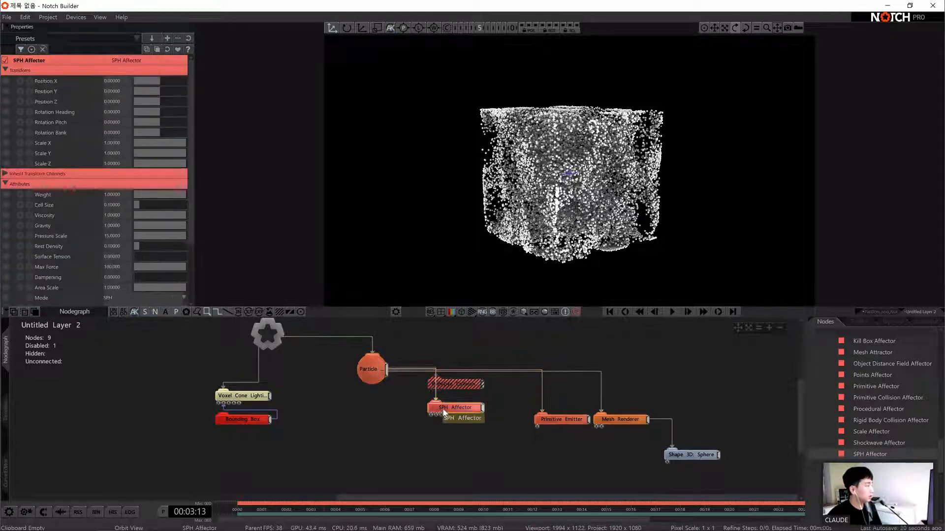
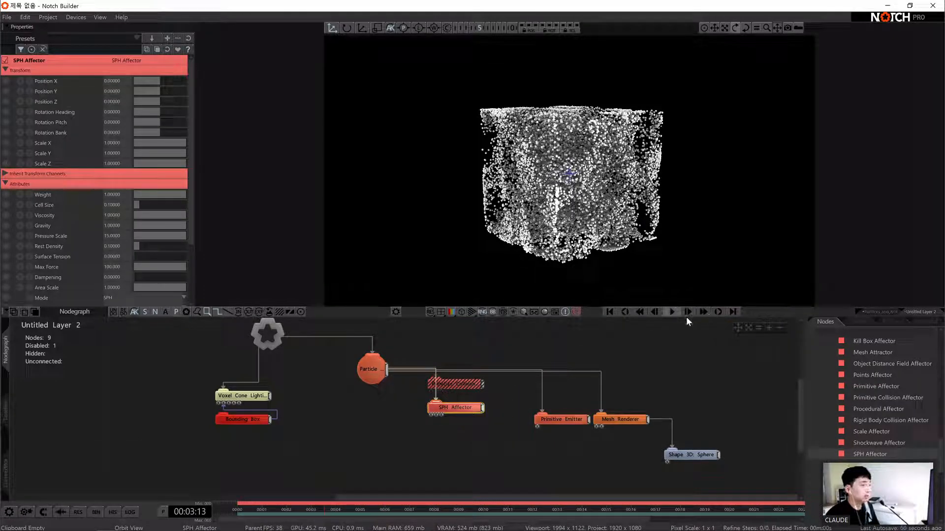
click(672, 313)
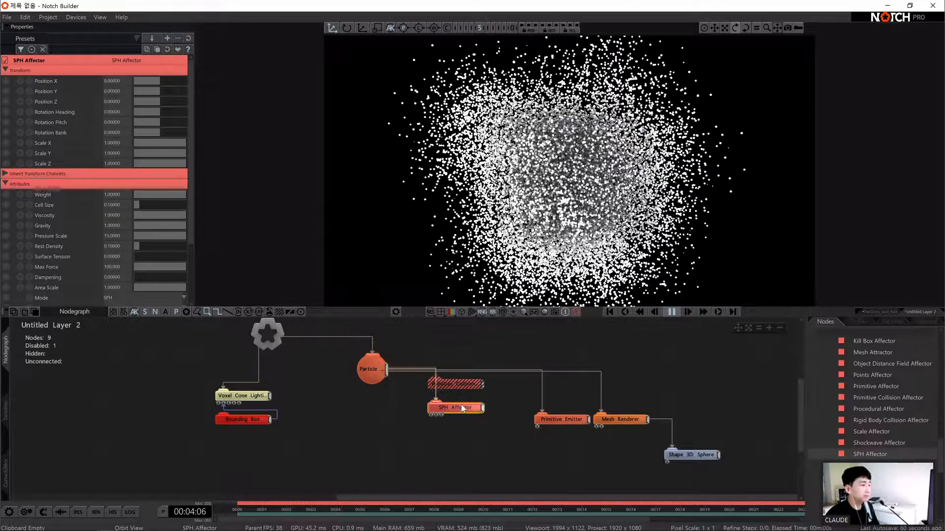
key(space)
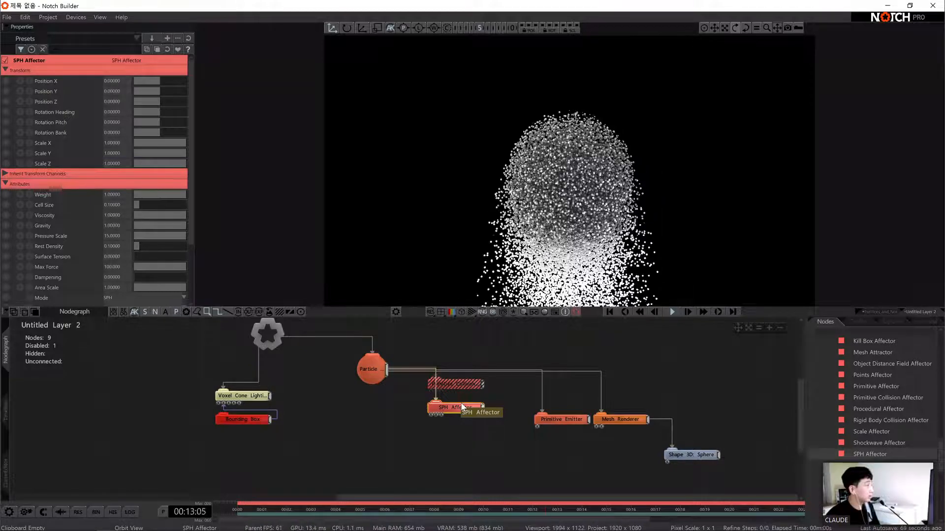
Enable the Primitive Collision Affector again and restart the simulation from the beginning of the timeline
right_click(447, 382)
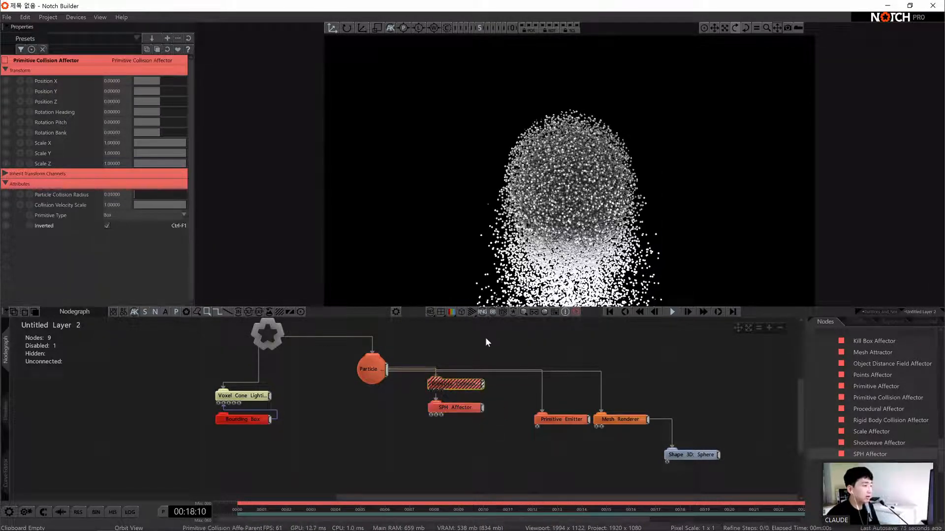
click(485, 339)
click(426, 338)
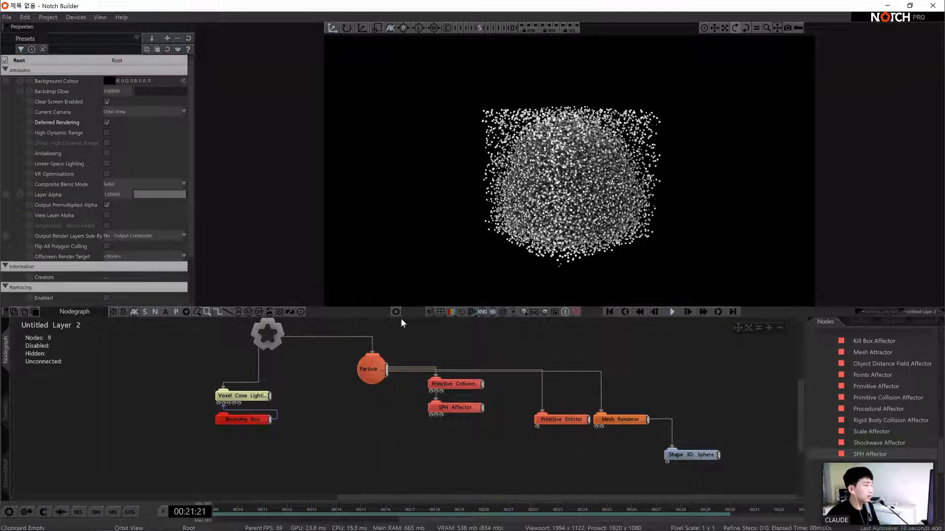
key(Home)
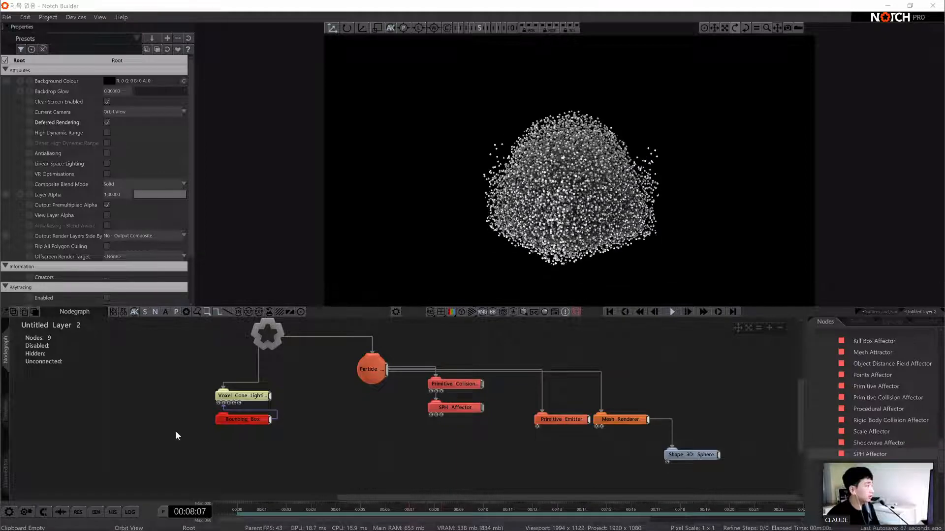
Reduce the SPH Affector's Cell Size to about 0.02 and set its Gravity to 5
click(453, 408)
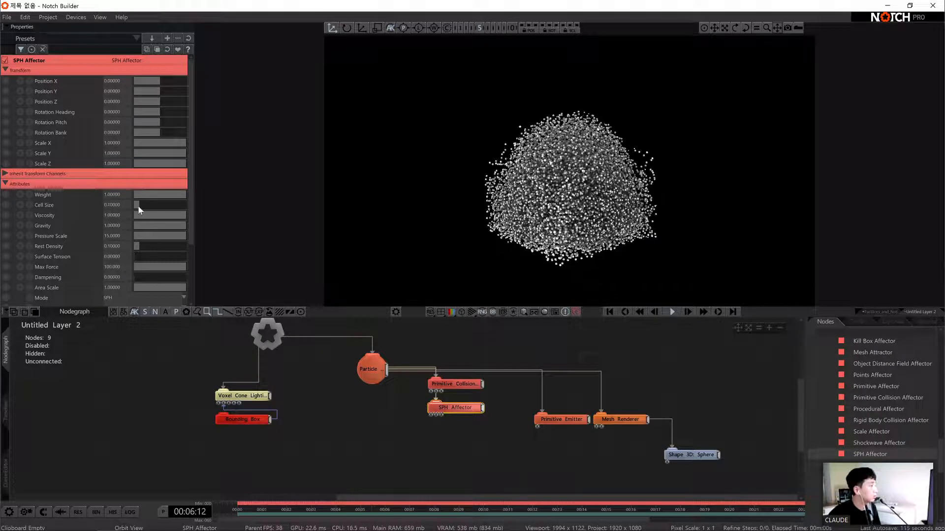
drag(138, 210, 133, 206)
click(117, 226)
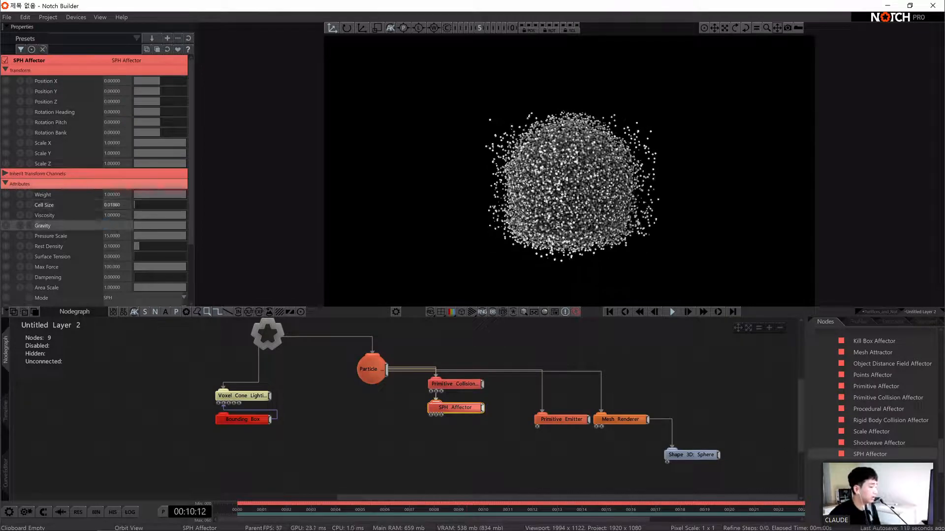
text(5)
key(Return)
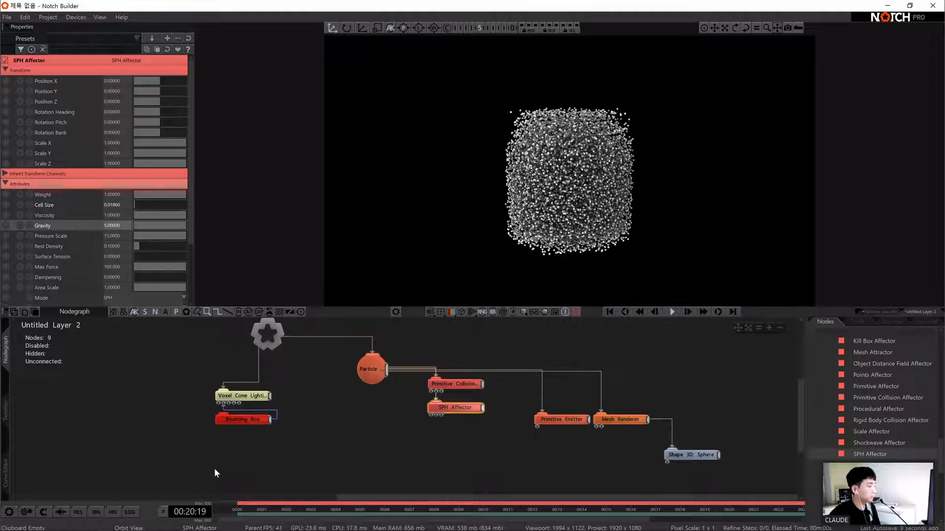
Review the Bounding Box and SPH Affector properties, and reduce the Primitive Emitter's Size to about 0.28
click(250, 419)
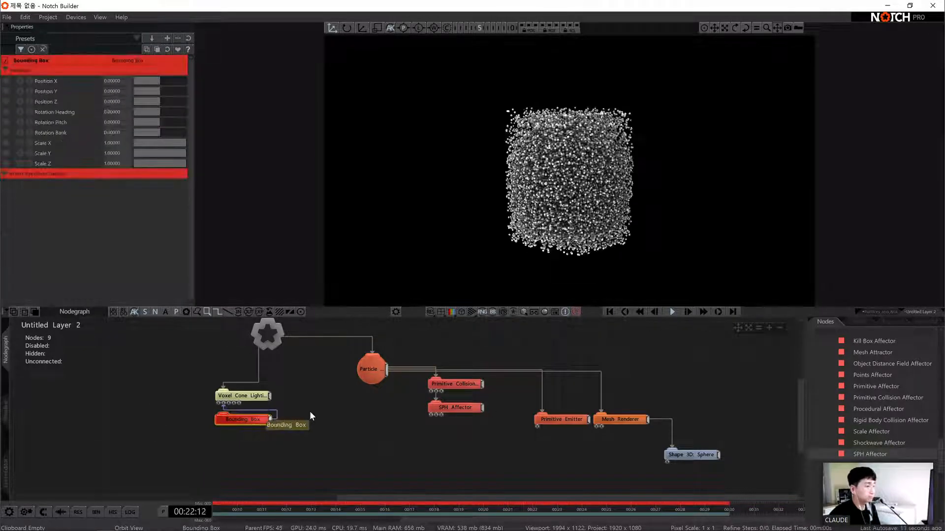
click(465, 407)
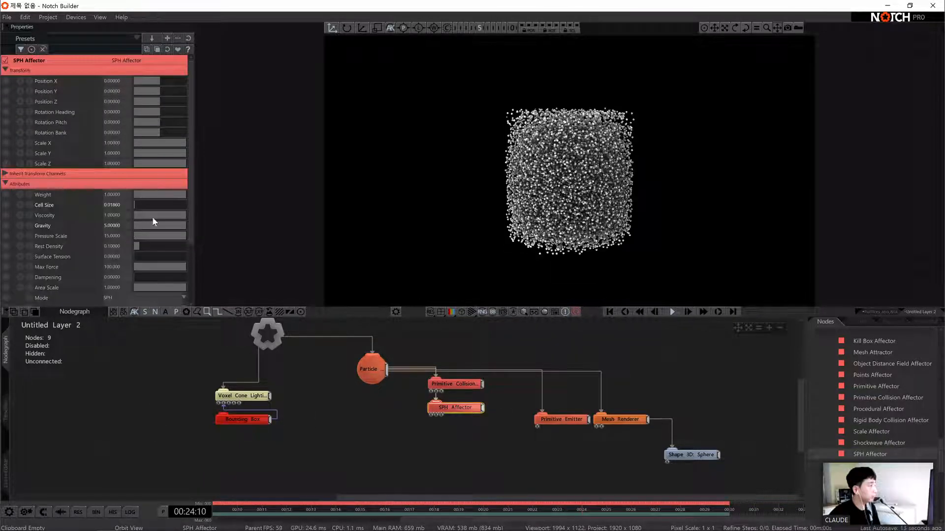
scroll(148, 244, down, 1)
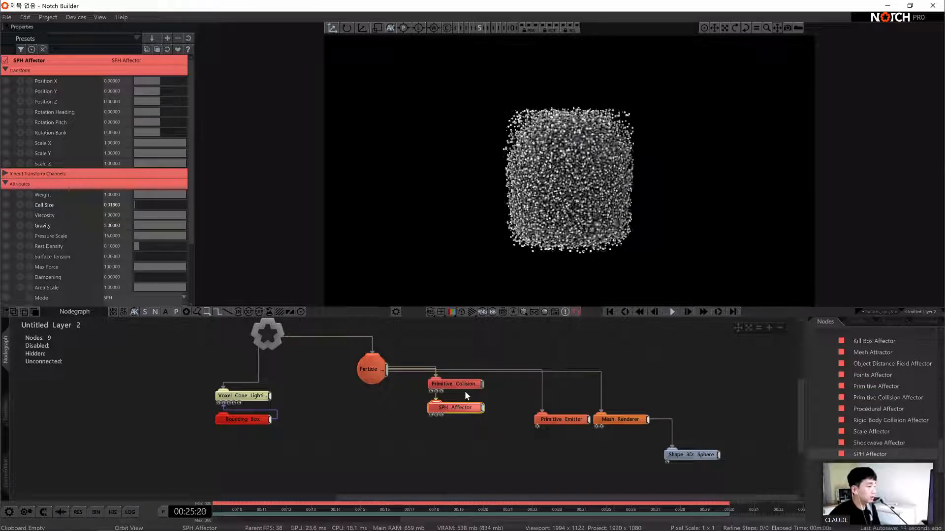
click(563, 423)
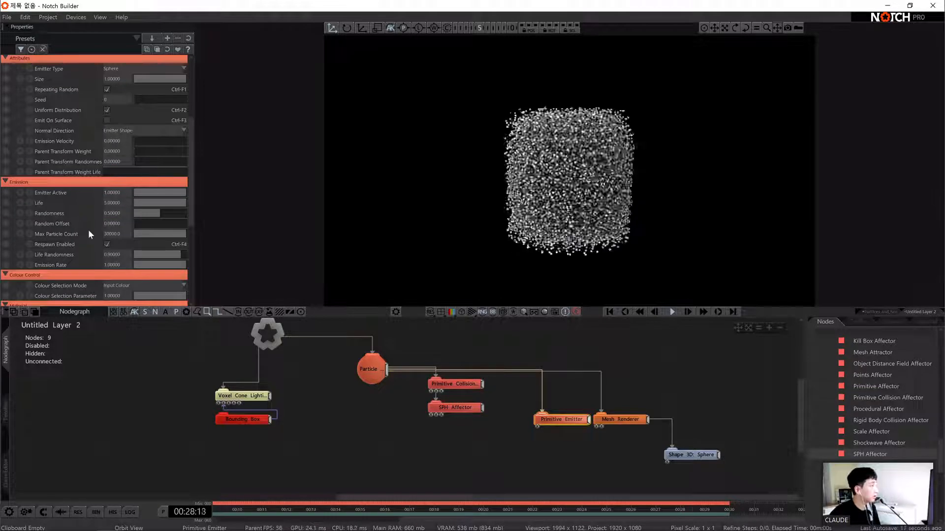
scroll(138, 225, up, 5)
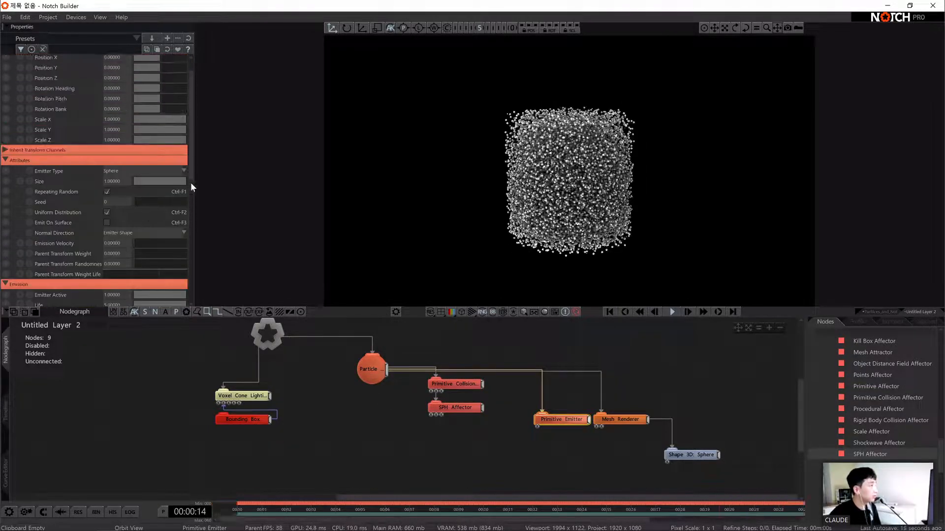
drag(173, 182, 148, 183)
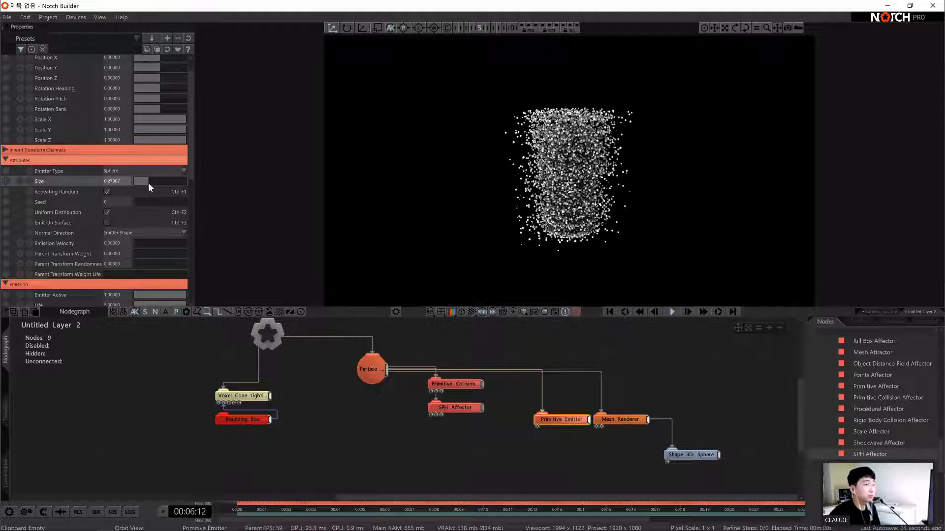
Move the Primitive Collision and SPH affectors together slightly down, away from the Particle Root's connections
click(343, 408)
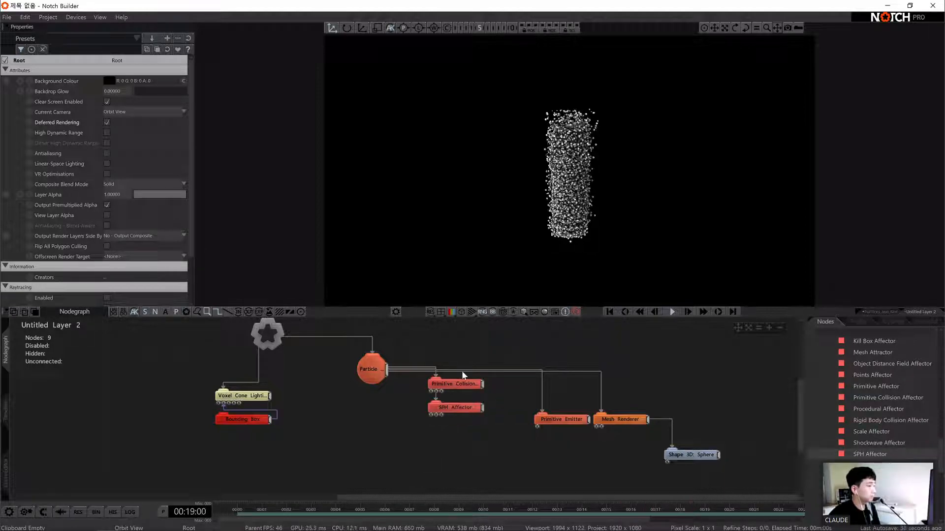
click(462, 383)
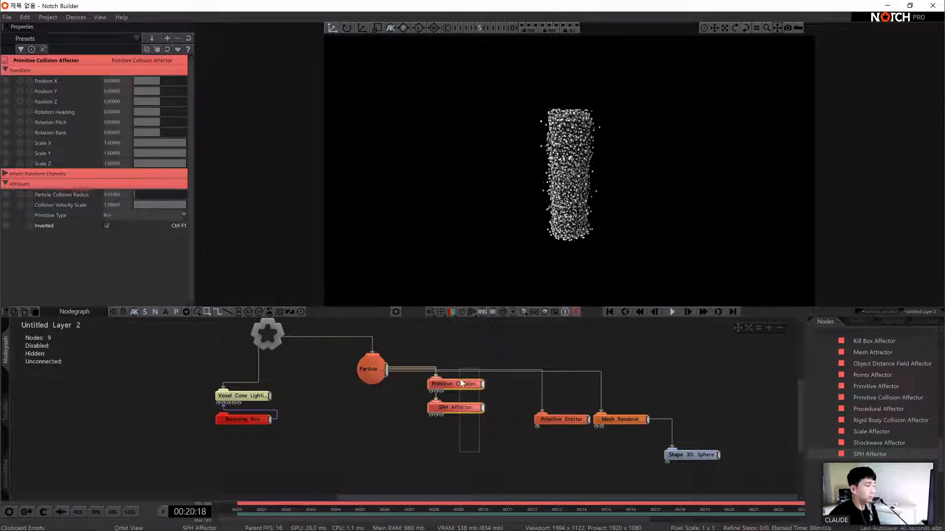
drag(460, 382, 462, 407)
Raise the SPH Affector's Dampening to 1
click(463, 432)
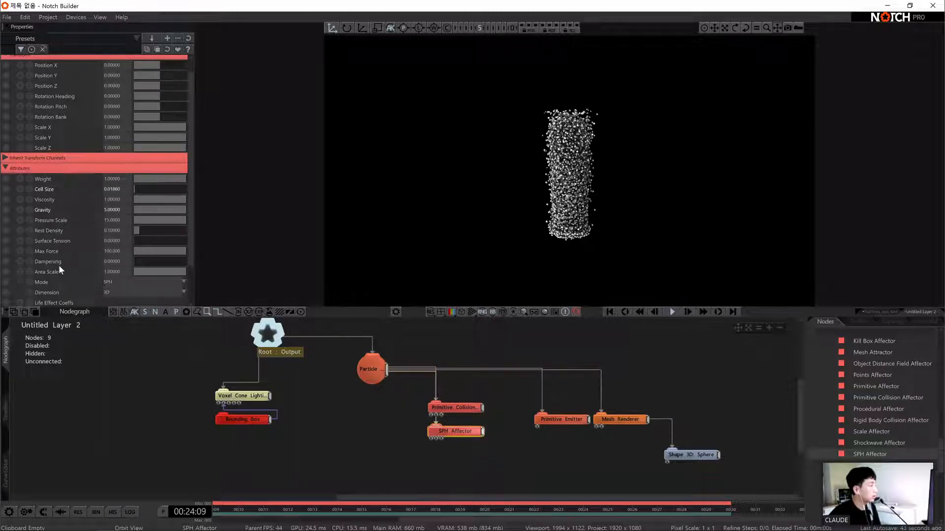
double_click(131, 261)
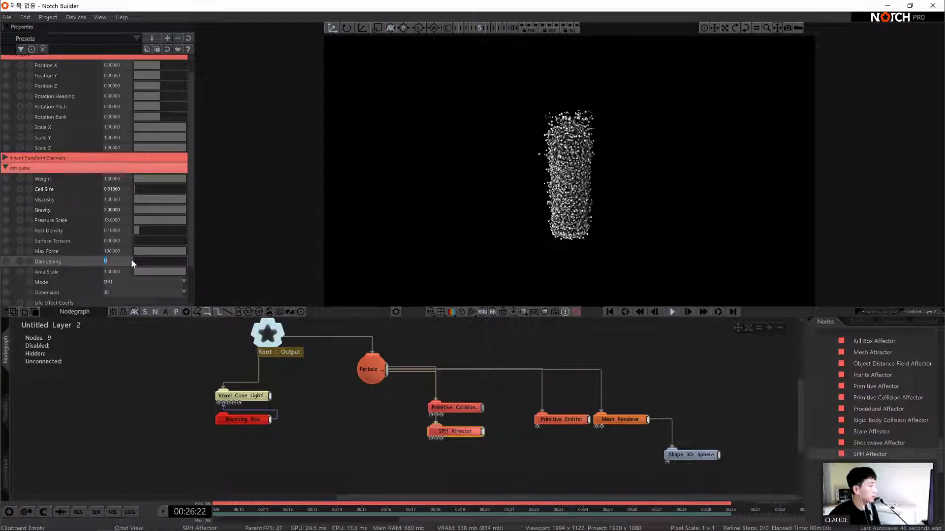
key(Return)
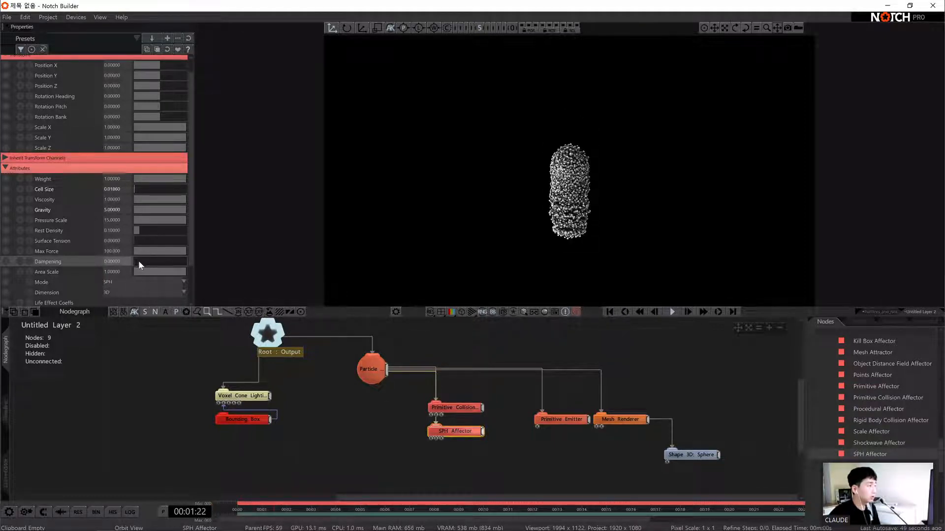
drag(137, 262, 143, 261)
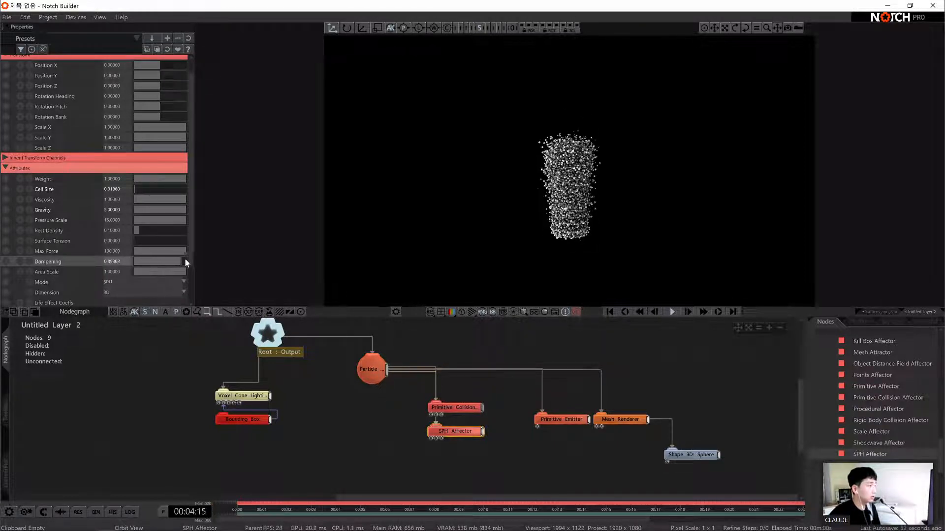
key(Return)
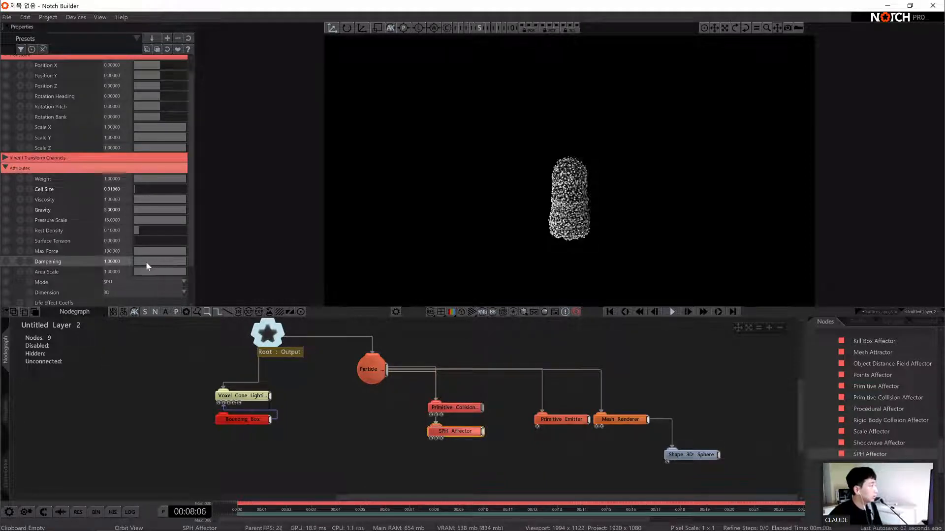
Lower the SPH Affector's Dampening to 0 to compare the particle motion, and return it to 1
drag(143, 263, 135, 263)
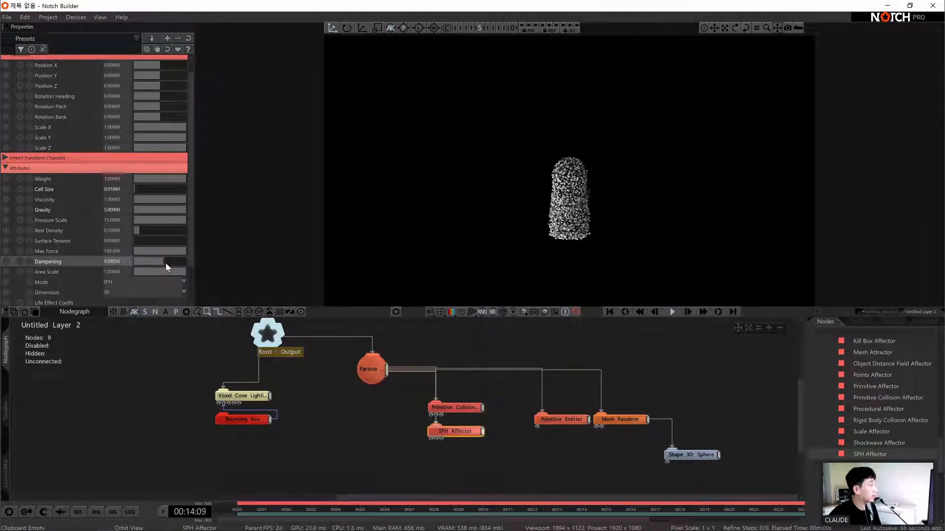
drag(165, 264, 88, 267)
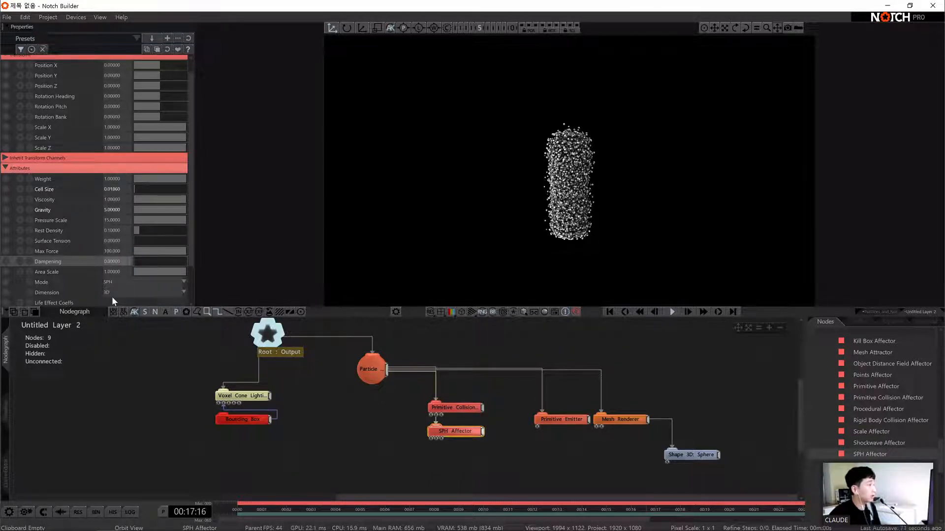
click(137, 211)
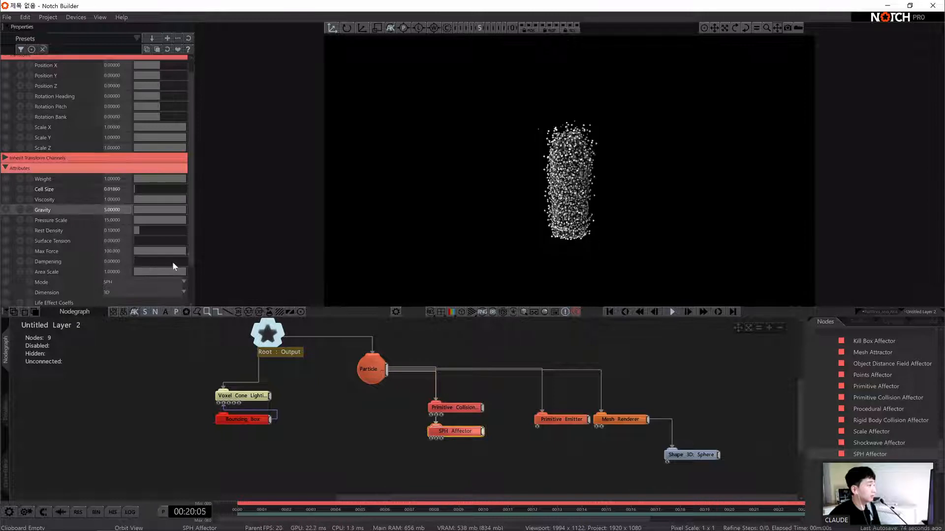
drag(174, 266, 202, 264)
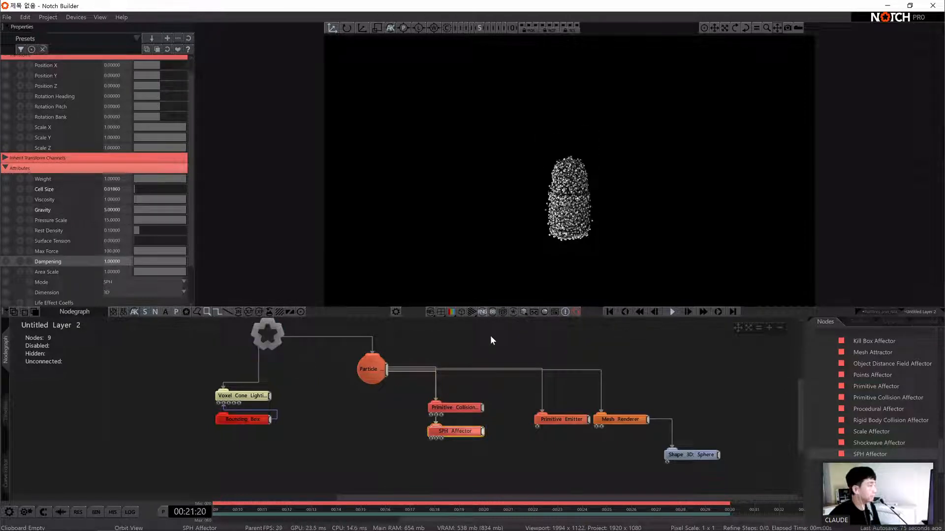
Add a Curl Noise Fluid Affector under the Particle Root, directly above the Primitive Collision Affector
scroll(888, 388, up, 3)
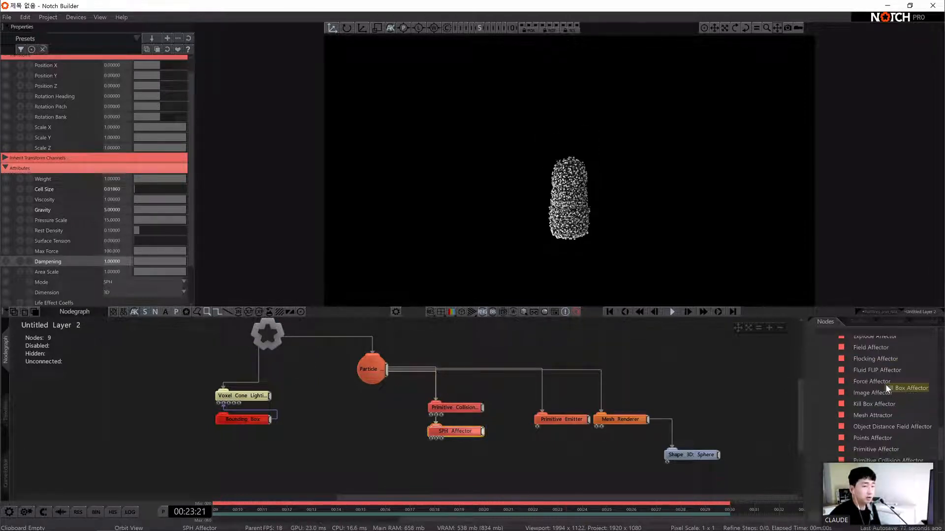
scroll(885, 376, up, 3)
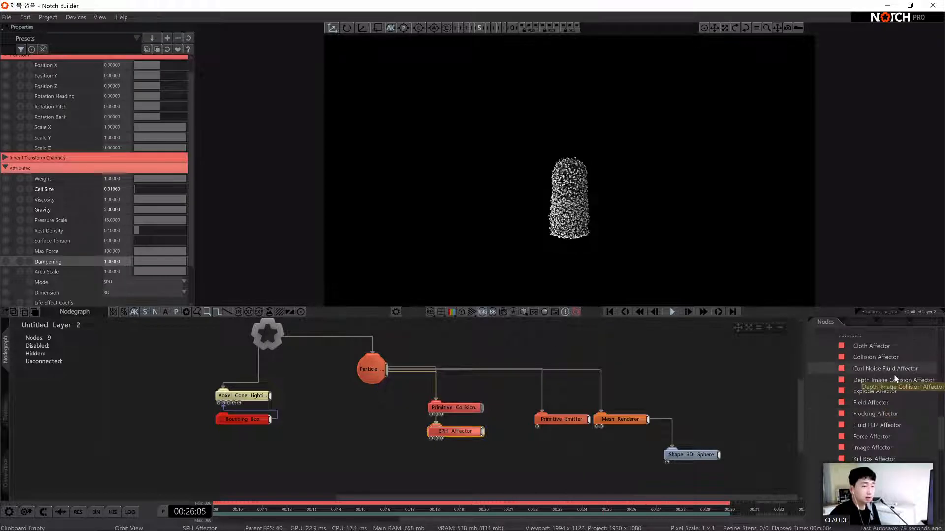
drag(894, 373, 448, 383)
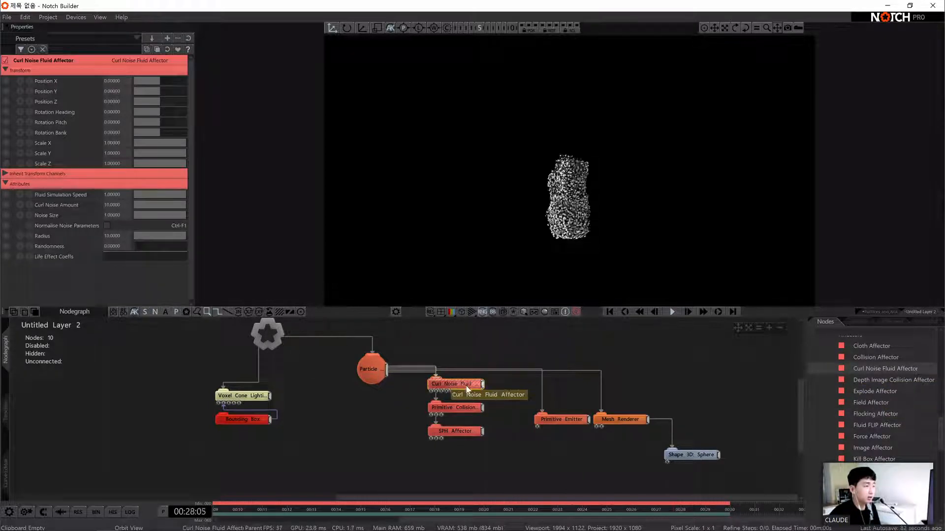
Raise the Primitive Emitter's Position Y to about 0.92 so the particles are emitted from higher up
click(544, 419)
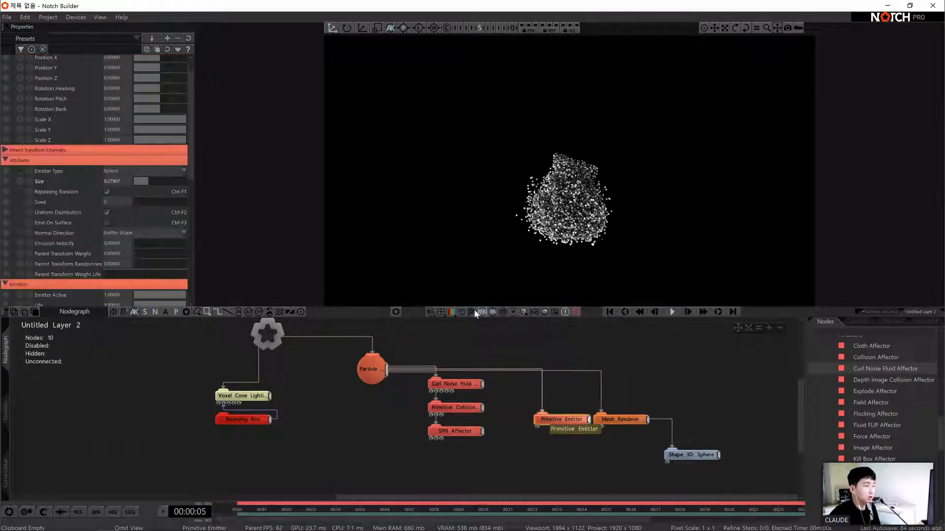
scroll(117, 173, up, 2)
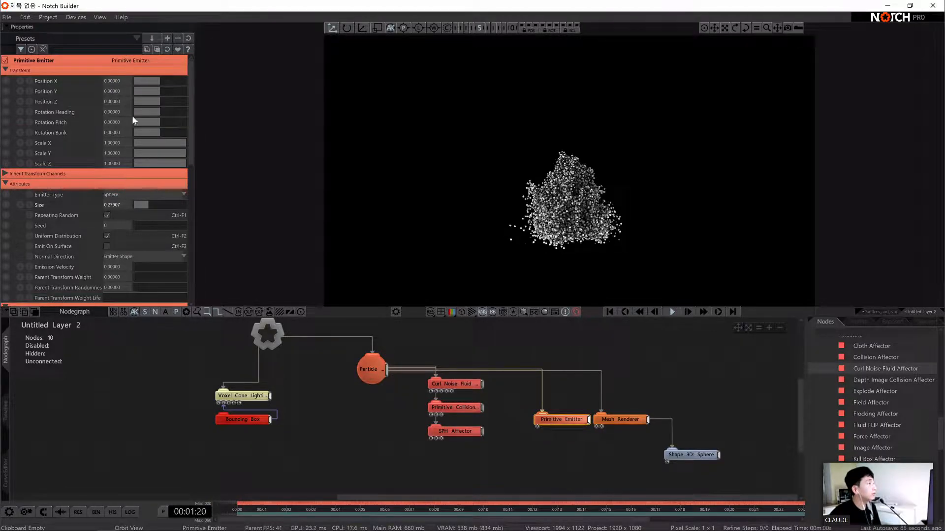
drag(162, 90, 186, 90)
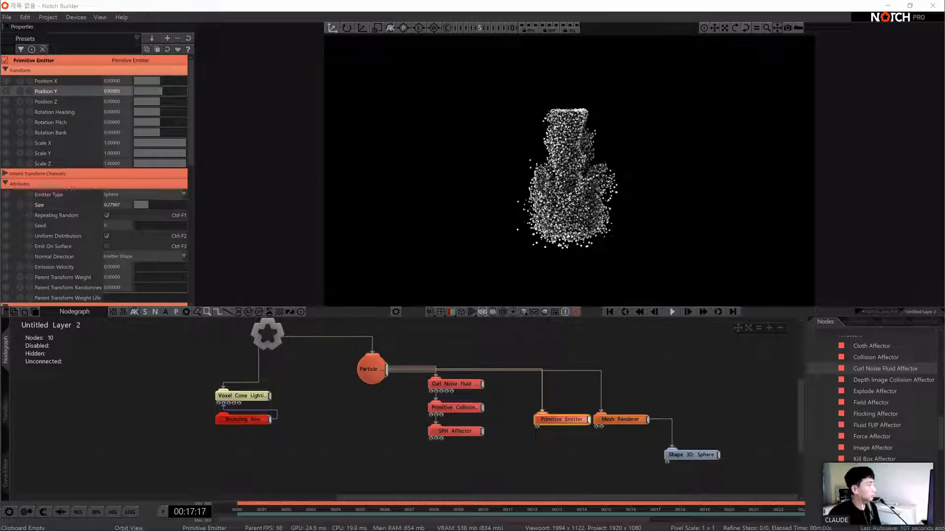
click(416, 345)
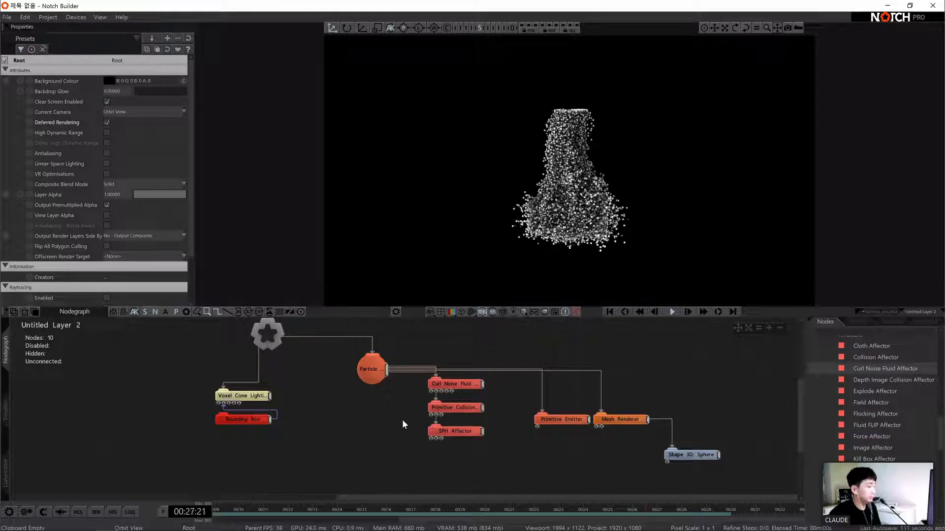
click(448, 429)
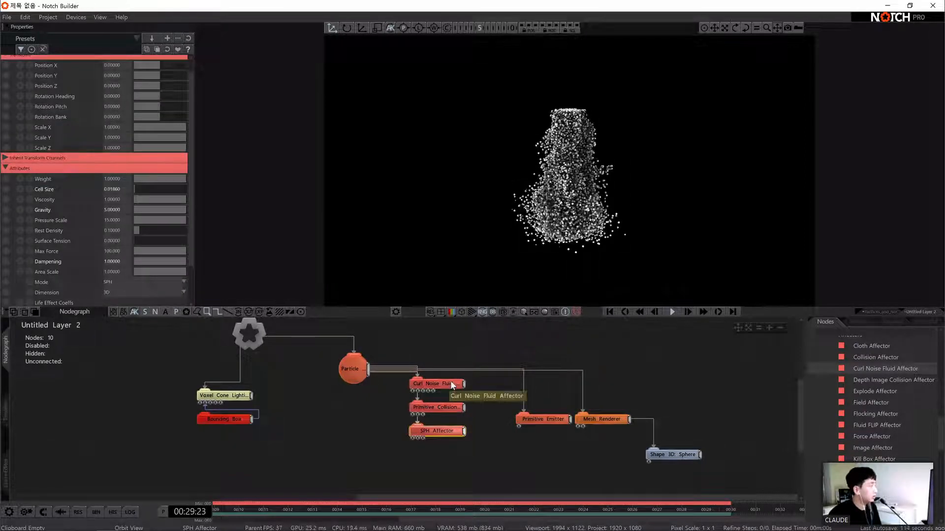
click(497, 359)
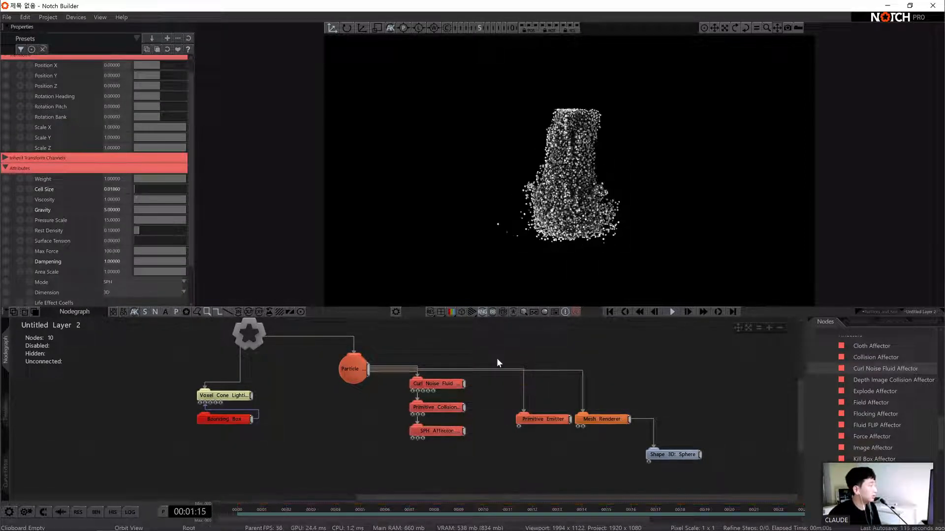